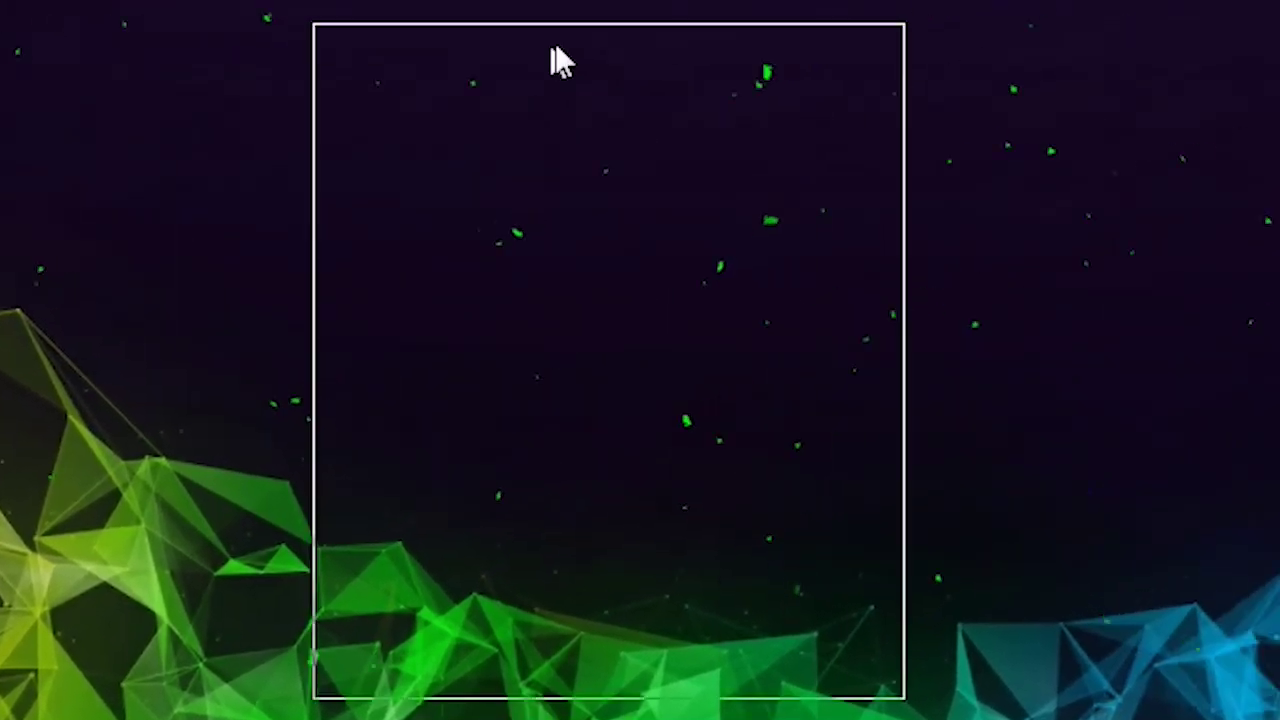
# Drag the CamStudio recorder window by its title bar to near the centre of the desktop
pyautogui.moveTo(560, 57)
pyautogui.mouseDown()
pyautogui.moveTo(577, 29)
pyautogui.moveTo(551, 34)
pyautogui.mouseUp()
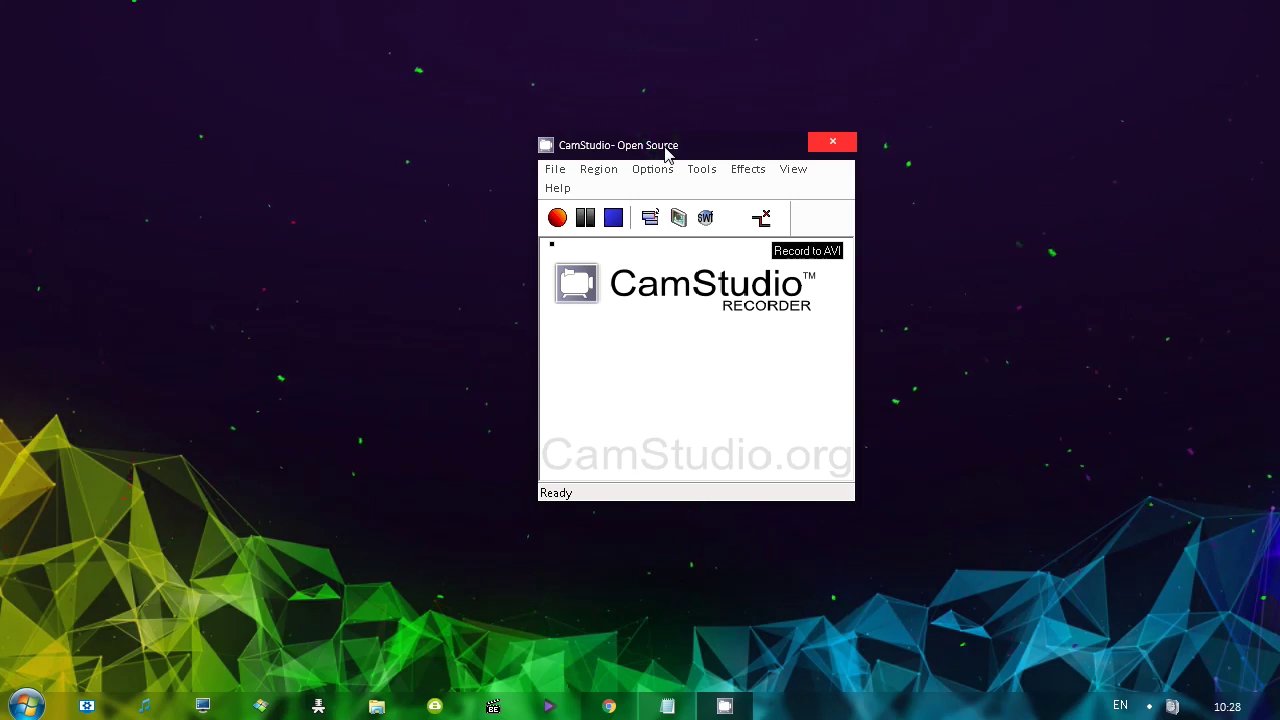
# Shift the CamStudio recorder window slightly left and up with two small title-bar drags
pyautogui.moveTo(666, 151); pyautogui.dragTo(627, 139)
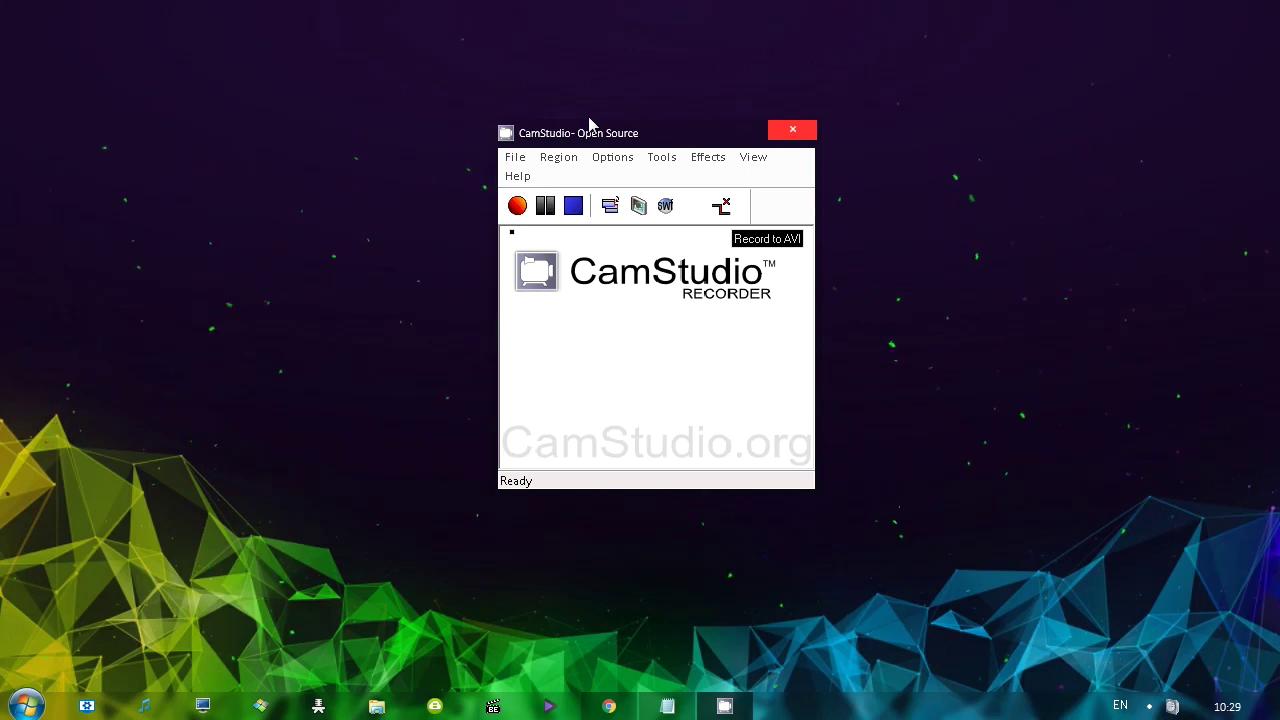
pyautogui.moveTo(593, 136); pyautogui.dragTo(571, 137)
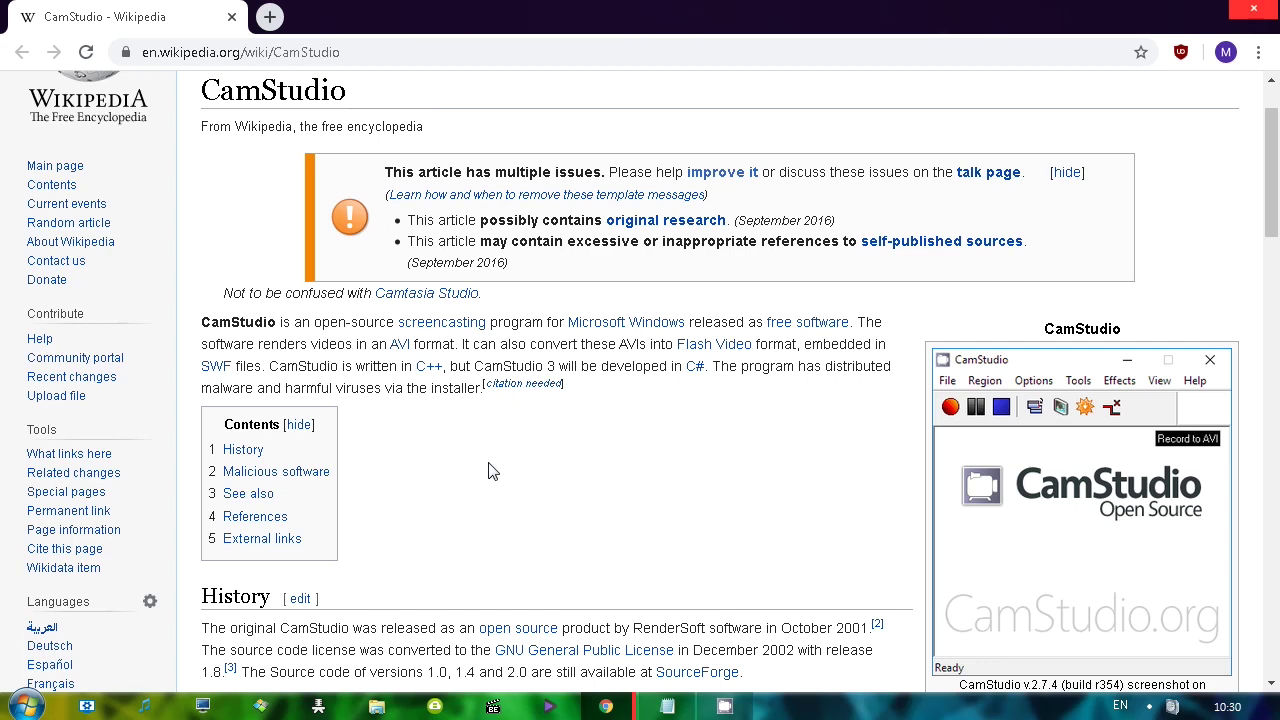
pyautogui.scroll(-3, 622, 418)
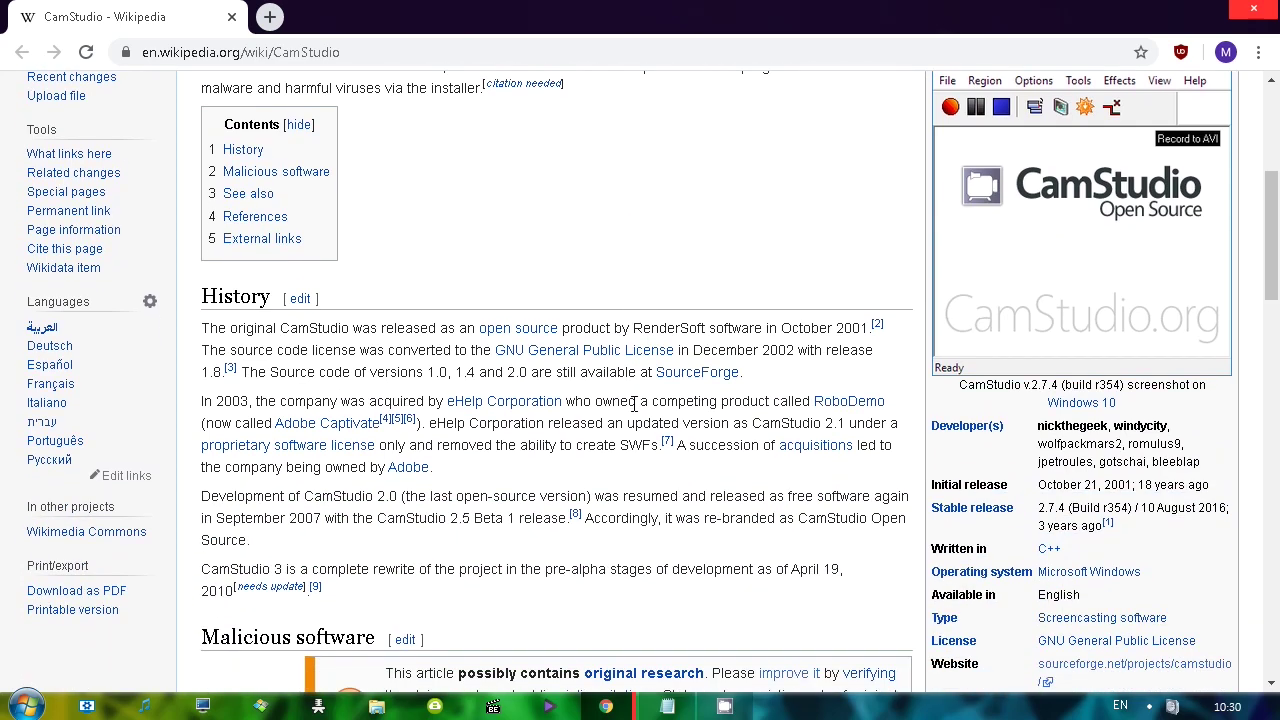
pyautogui.scroll(-4, 454, 184)
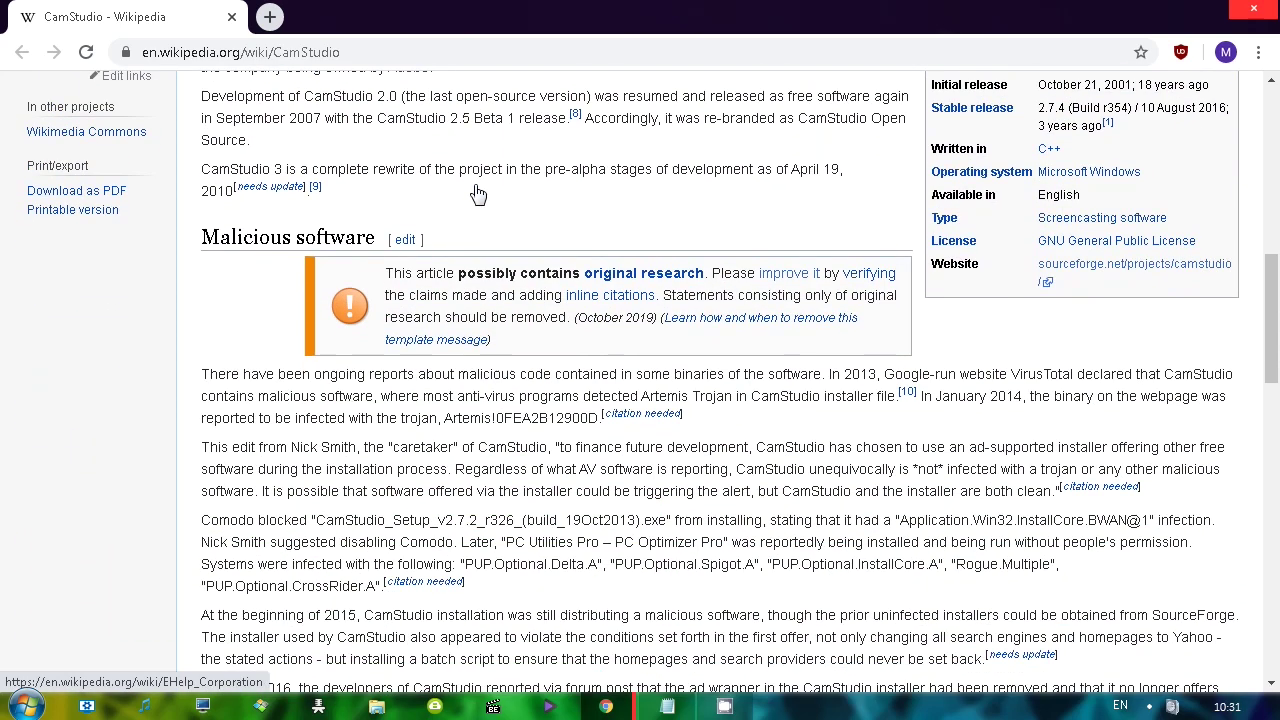
pyautogui.scroll(-2, 320, 262)
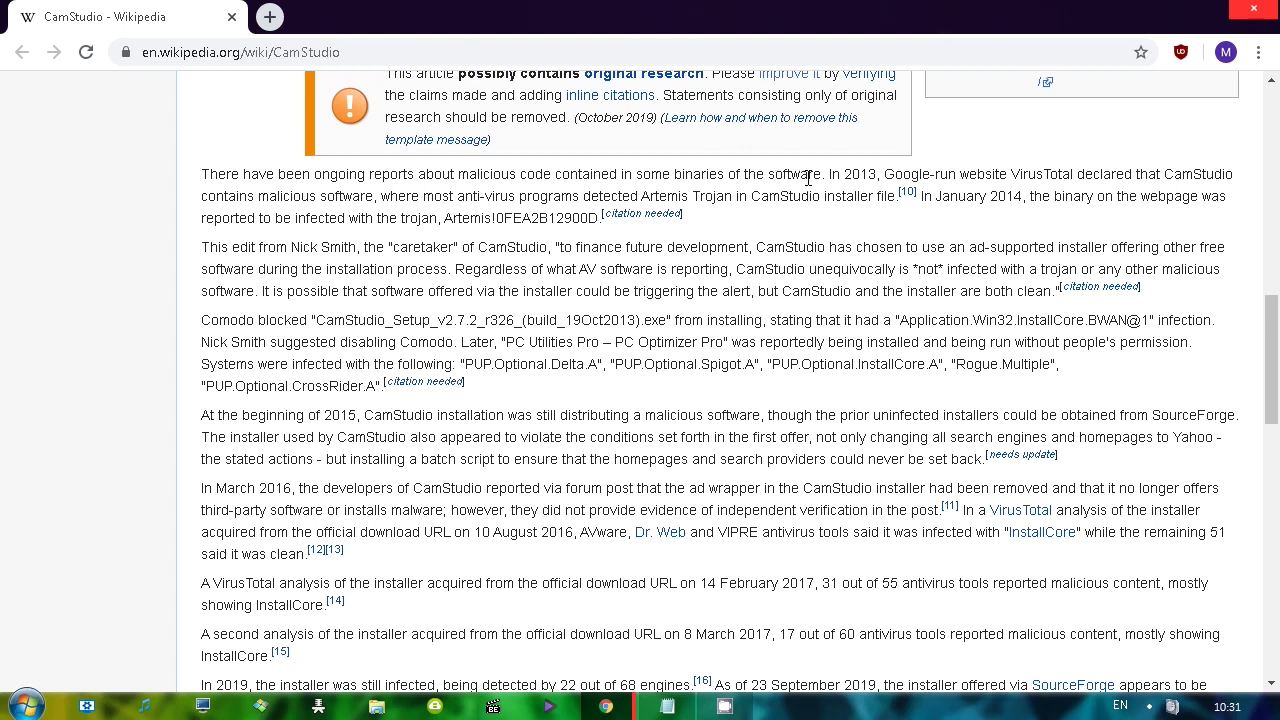
pyautogui.scroll(-3, 808, 177)
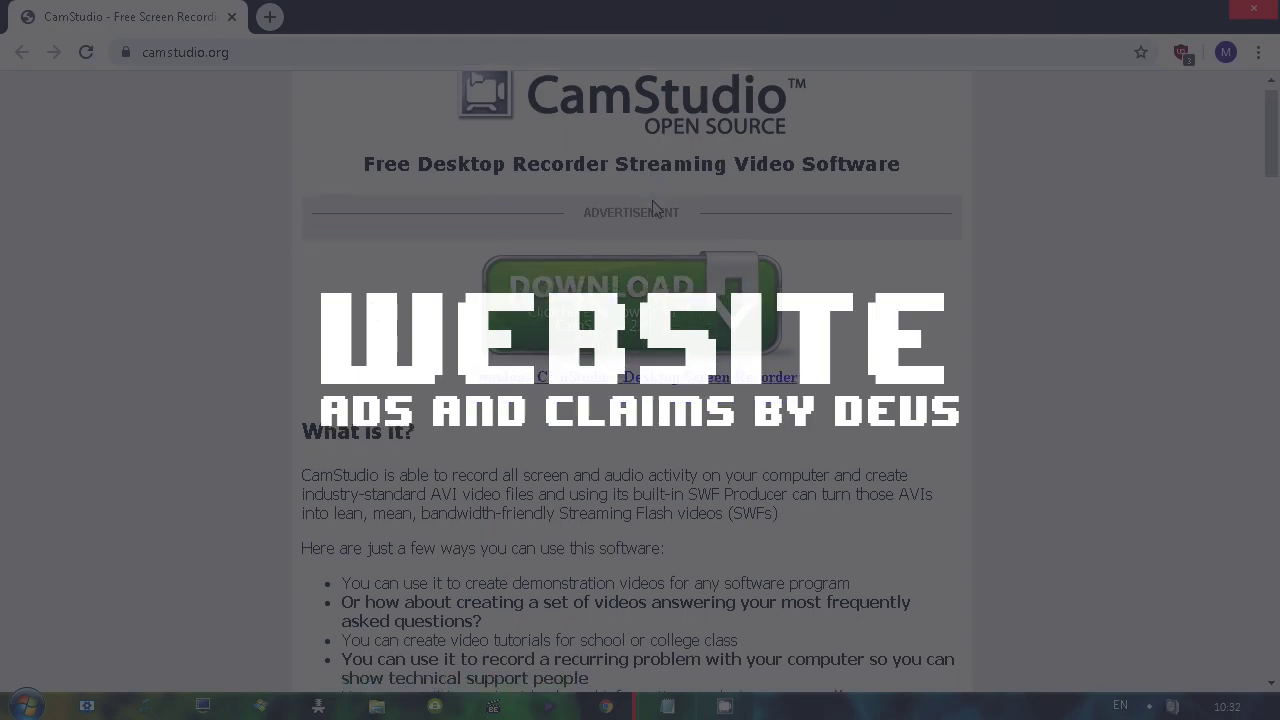
# Scroll camstudio.org to Latest Version and highlight '2013' in its release date
pyautogui.scroll(-13, 719, 220)
pyautogui.scroll(-17, 719, 220)
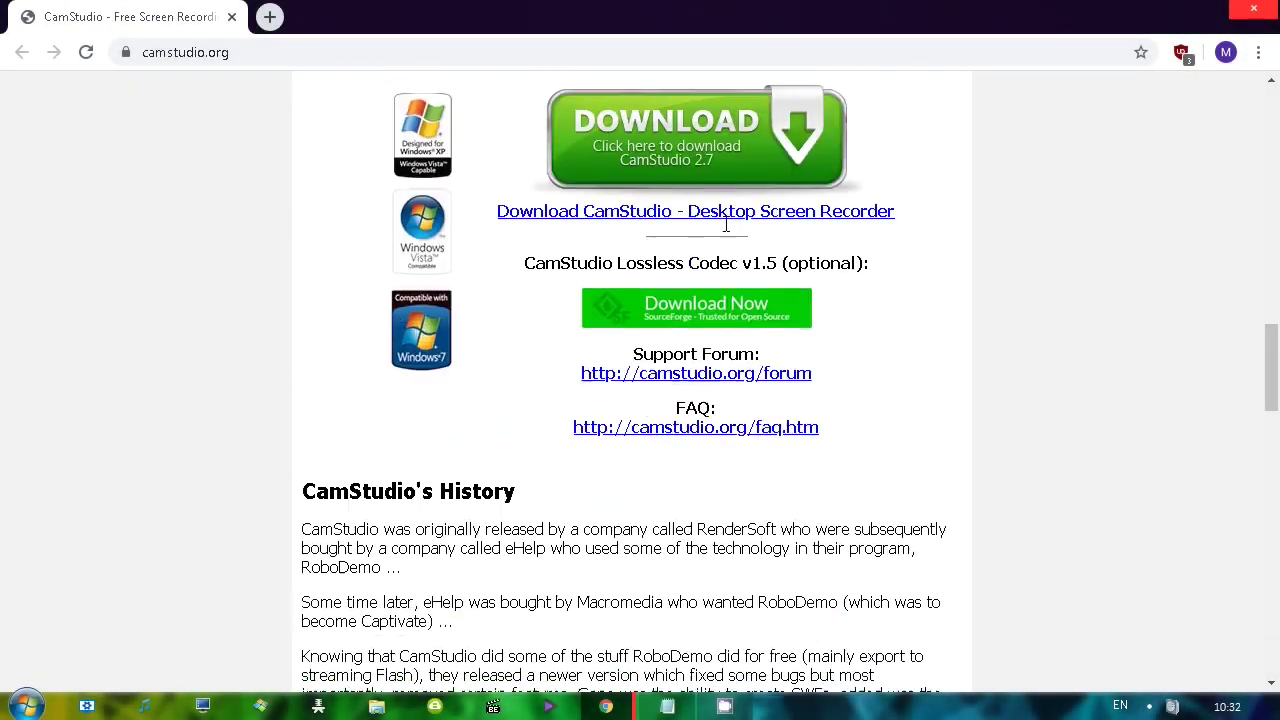
pyautogui.scroll(-3, 873, 232)
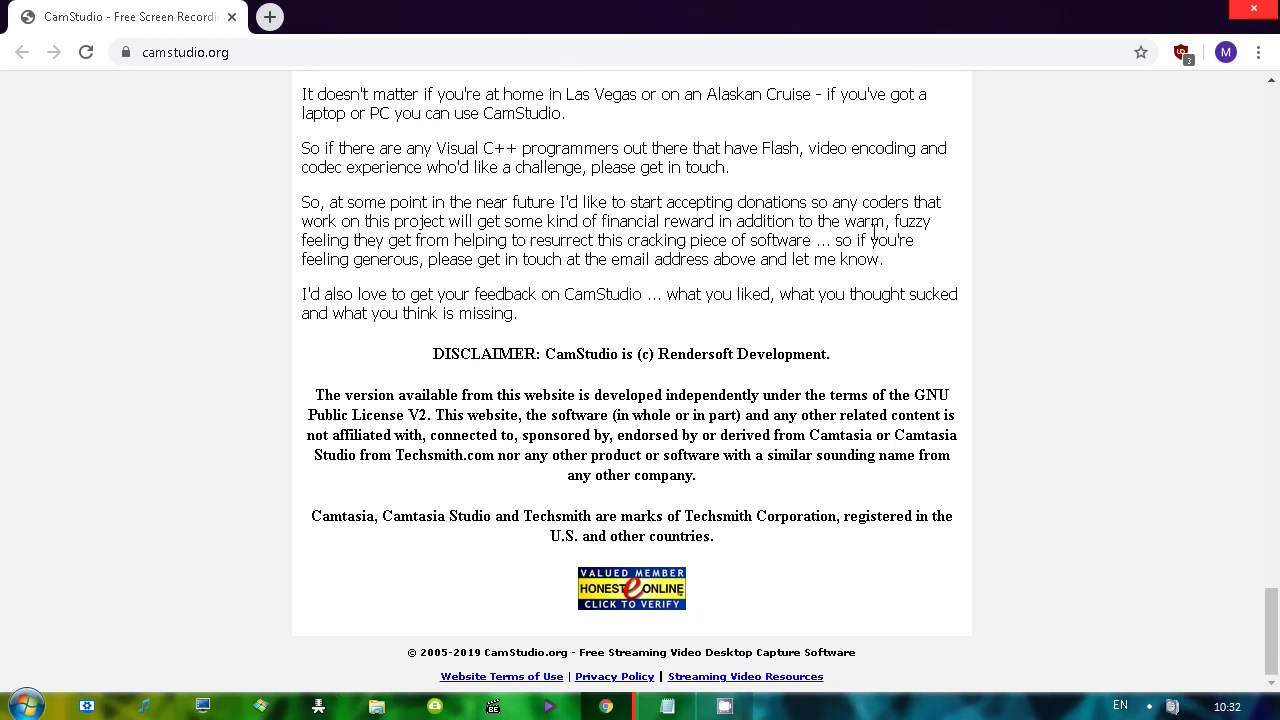
pyautogui.scroll(19, 914, 347)
pyautogui.scroll(15, 914, 347)
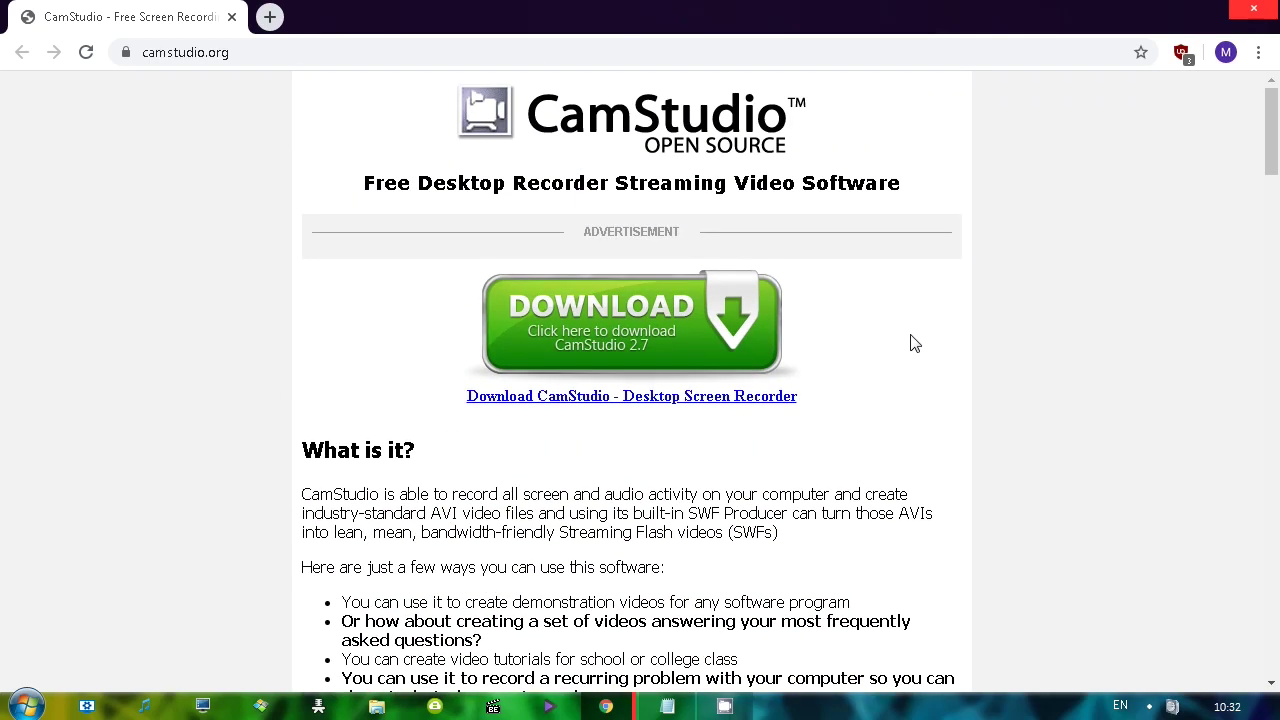
pyautogui.scroll(-1, 872, 346)
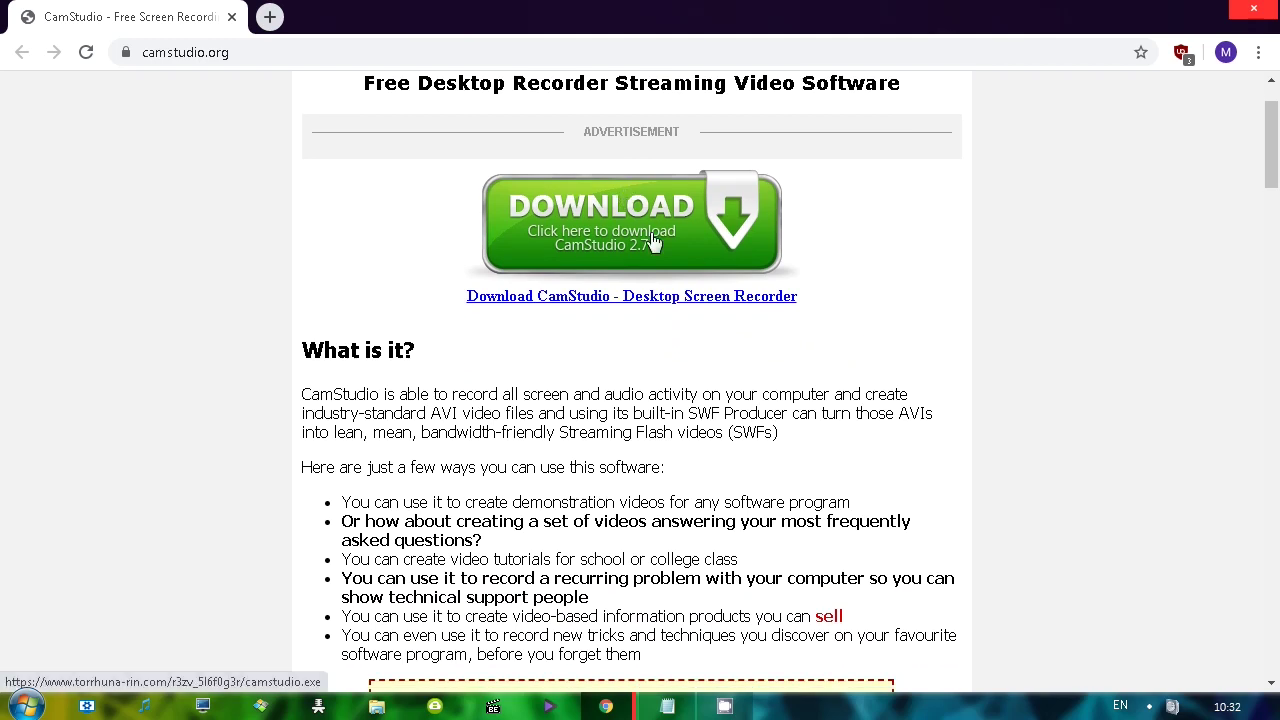
pyautogui.scroll(-2, 388, 258)
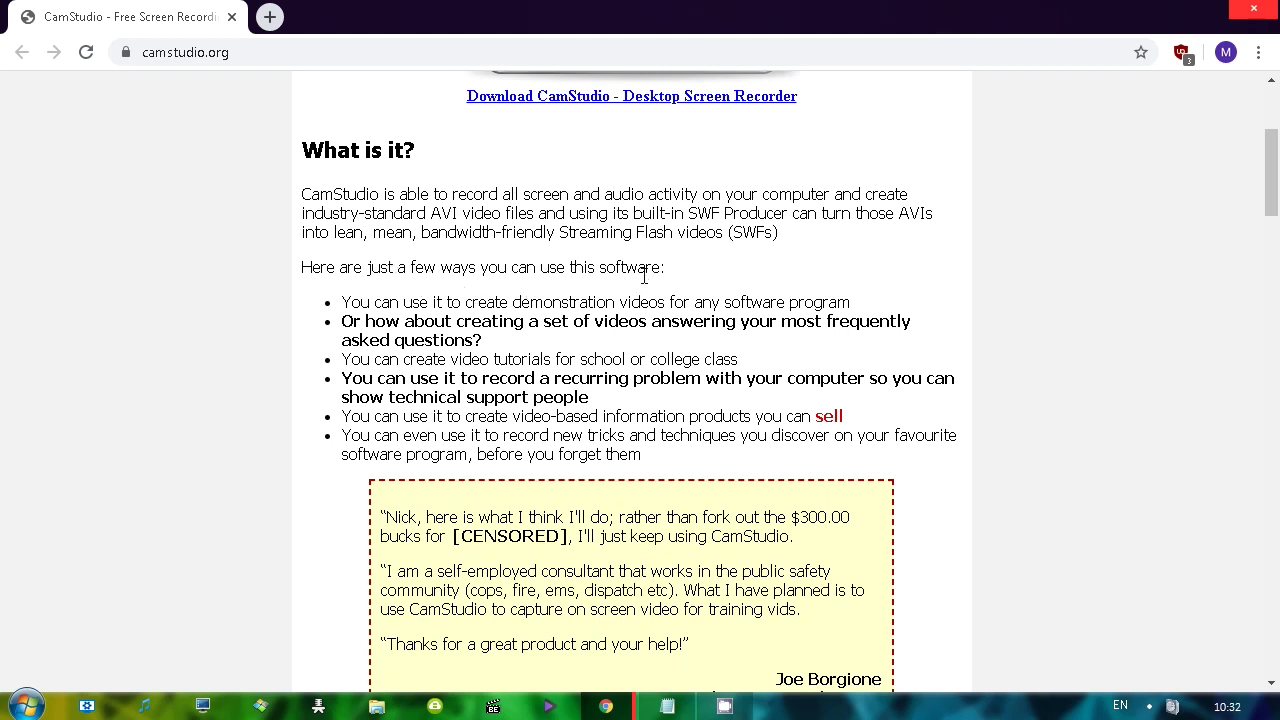
pyautogui.scroll(-2, 606, 302)
pyautogui.scroll(-6, 518, 371)
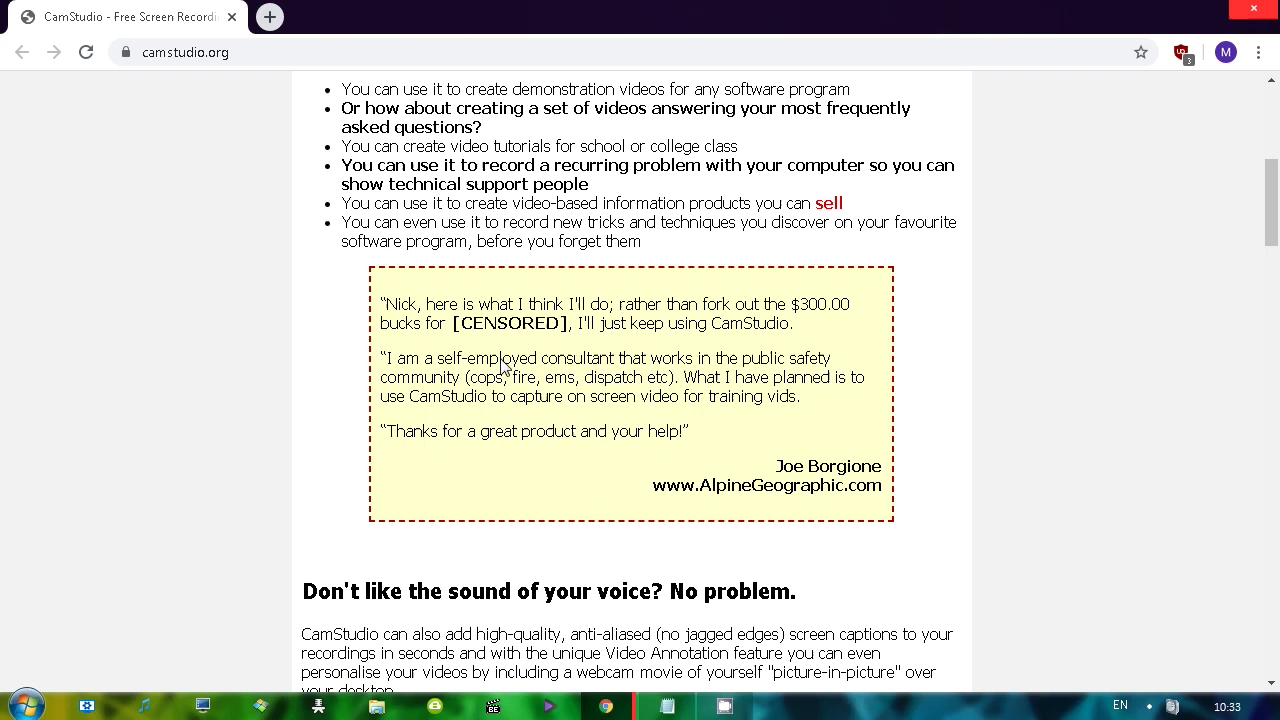
pyautogui.scroll(-2, 383, 241)
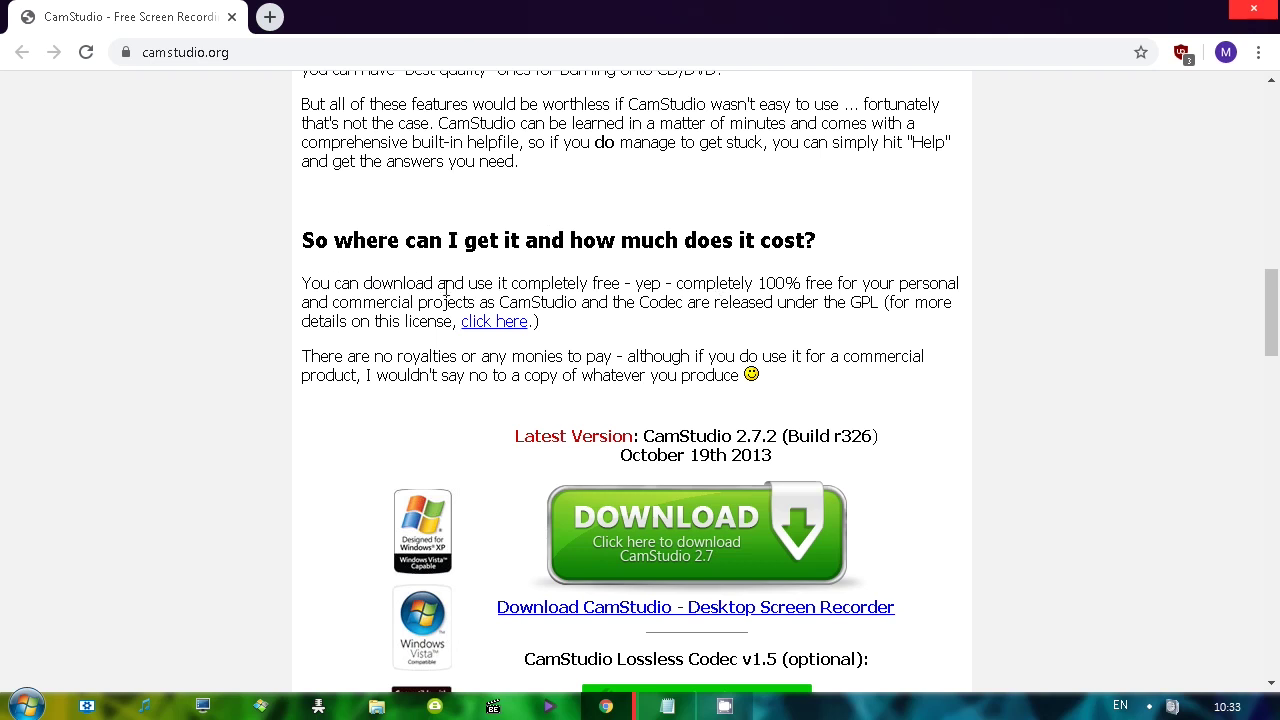
pyautogui.scroll(-2, 423, 277)
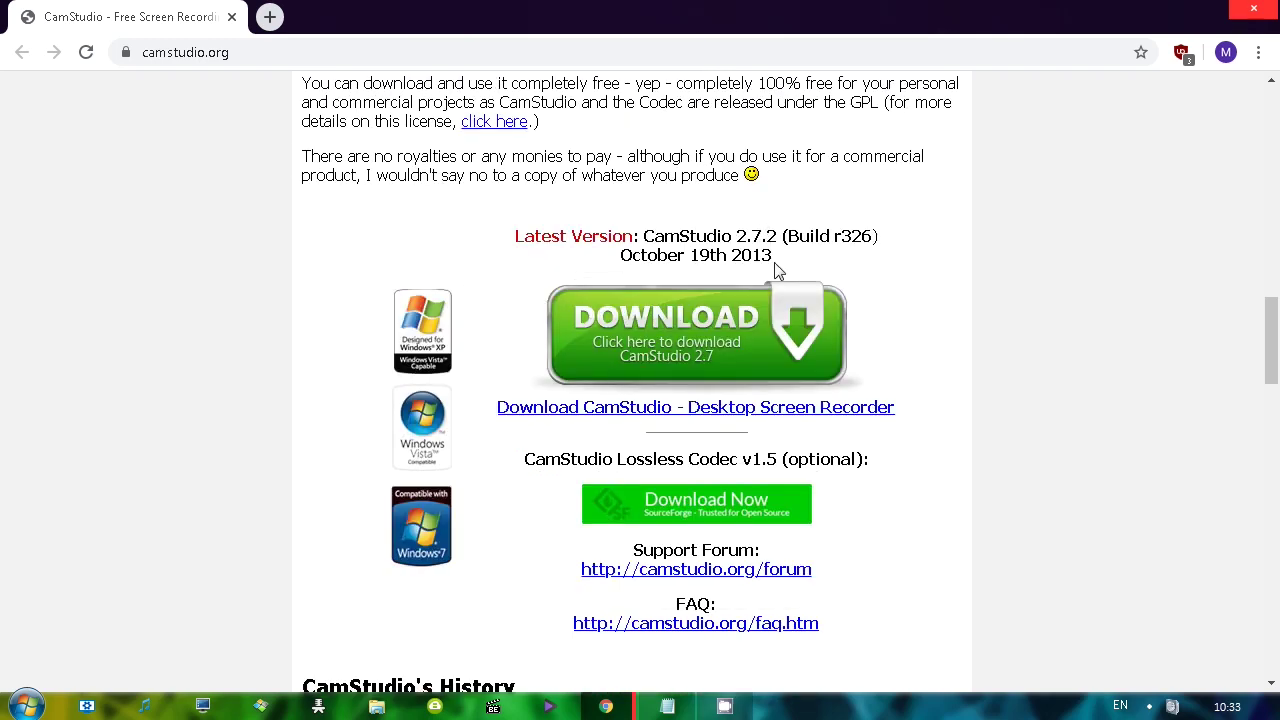
pyautogui.moveTo(782, 264); pyautogui.dragTo(728, 260)
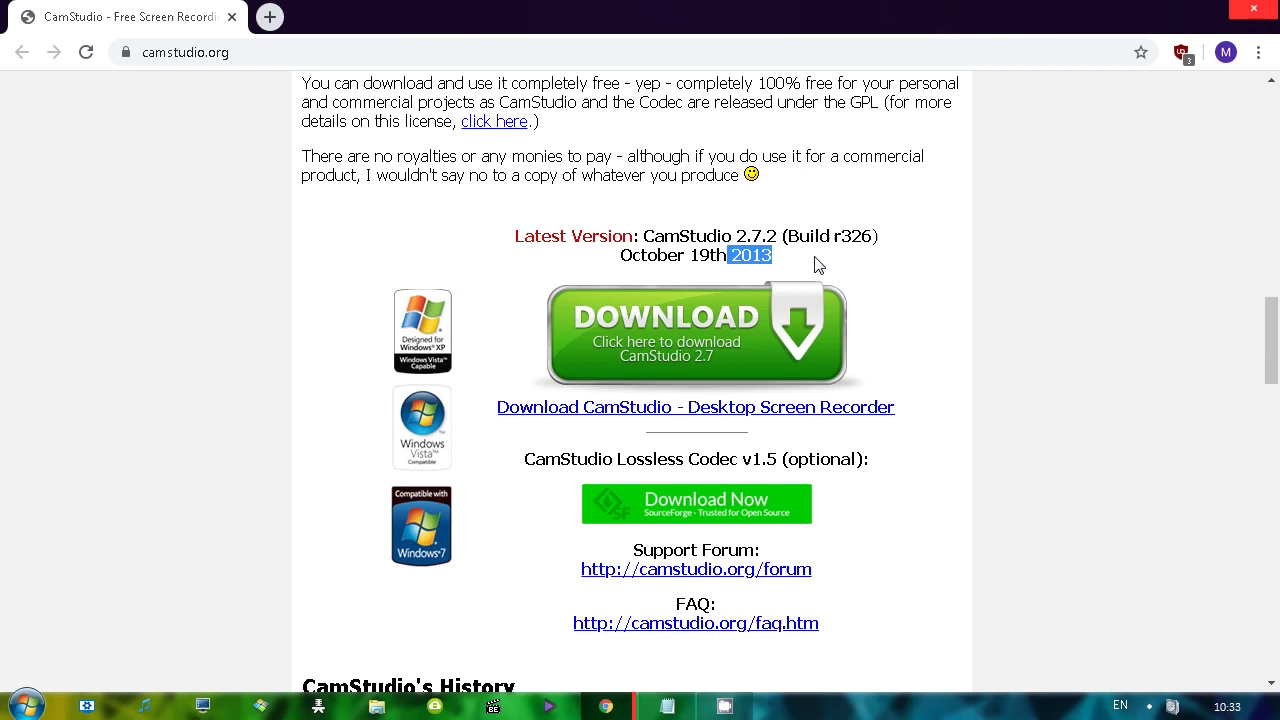
pyautogui.scroll(-15, 845, 267)
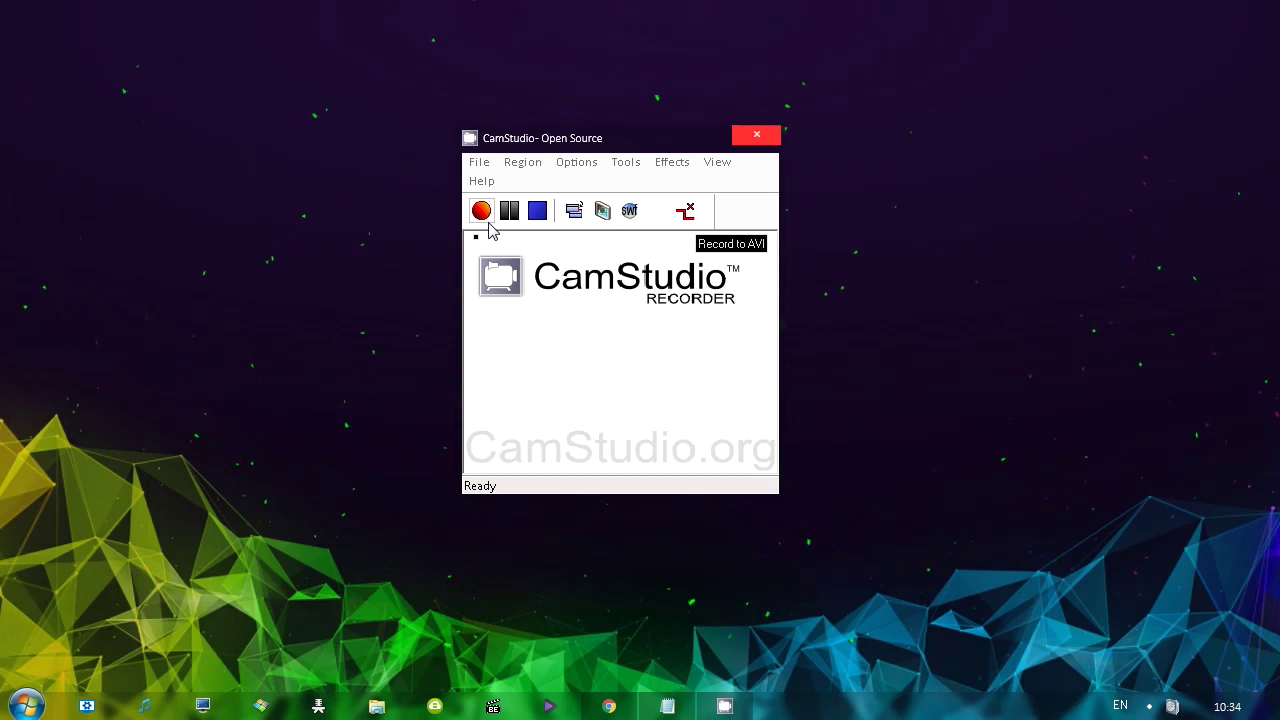
# Collapse CamStudio to its compact toolbar, restore it, and bring up Screen Annotations
pyautogui.click(574, 212)
pyautogui.click(574, 176)
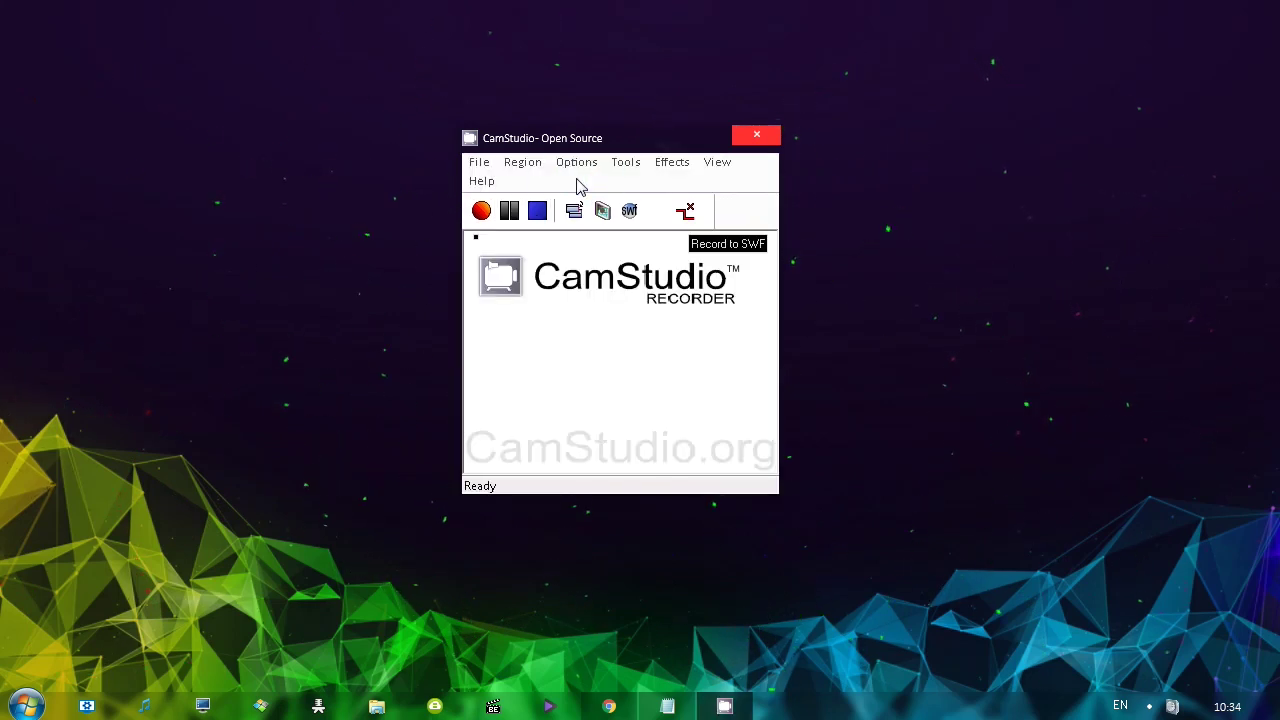
pyautogui.click(602, 211)
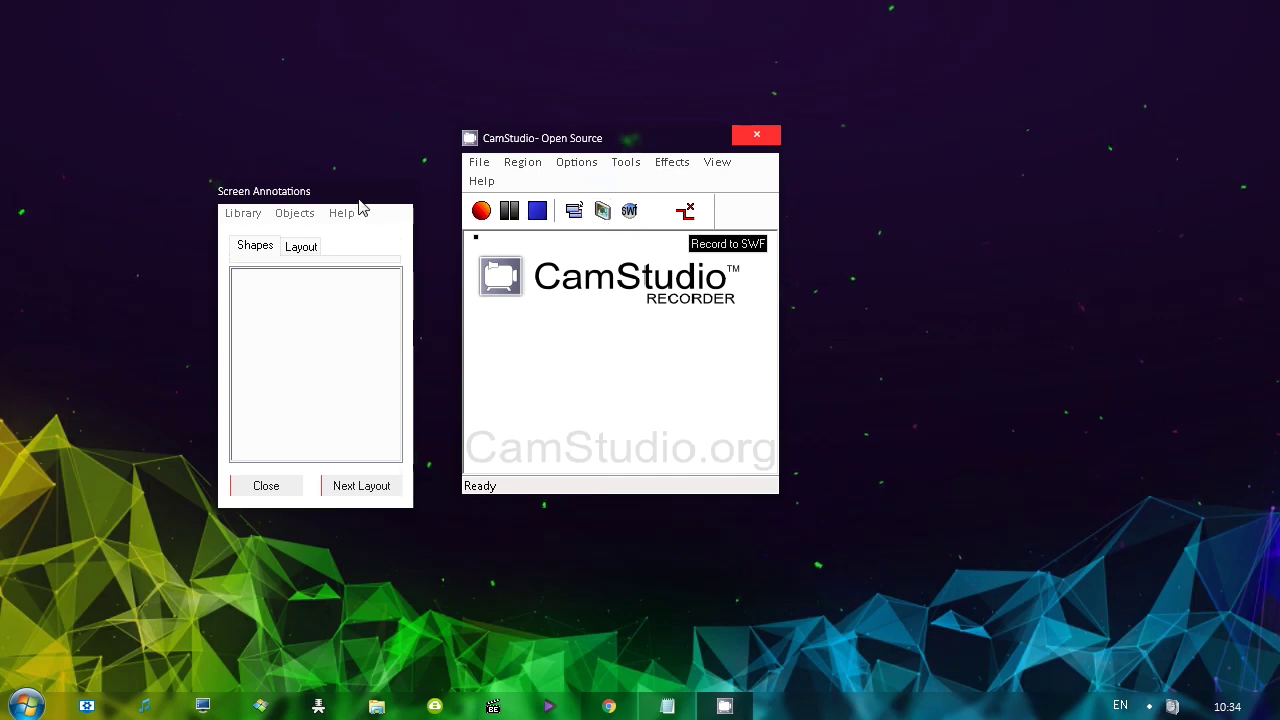
pyautogui.click(261, 249)
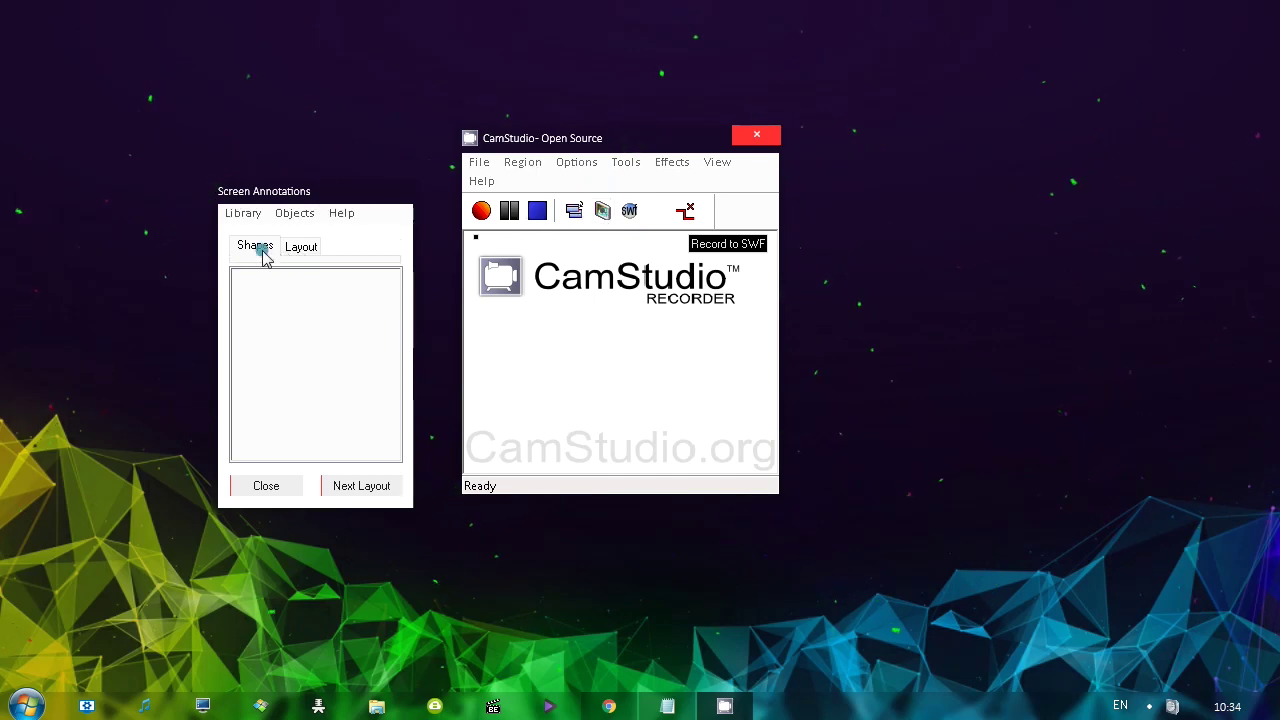
pyautogui.click(306, 249)
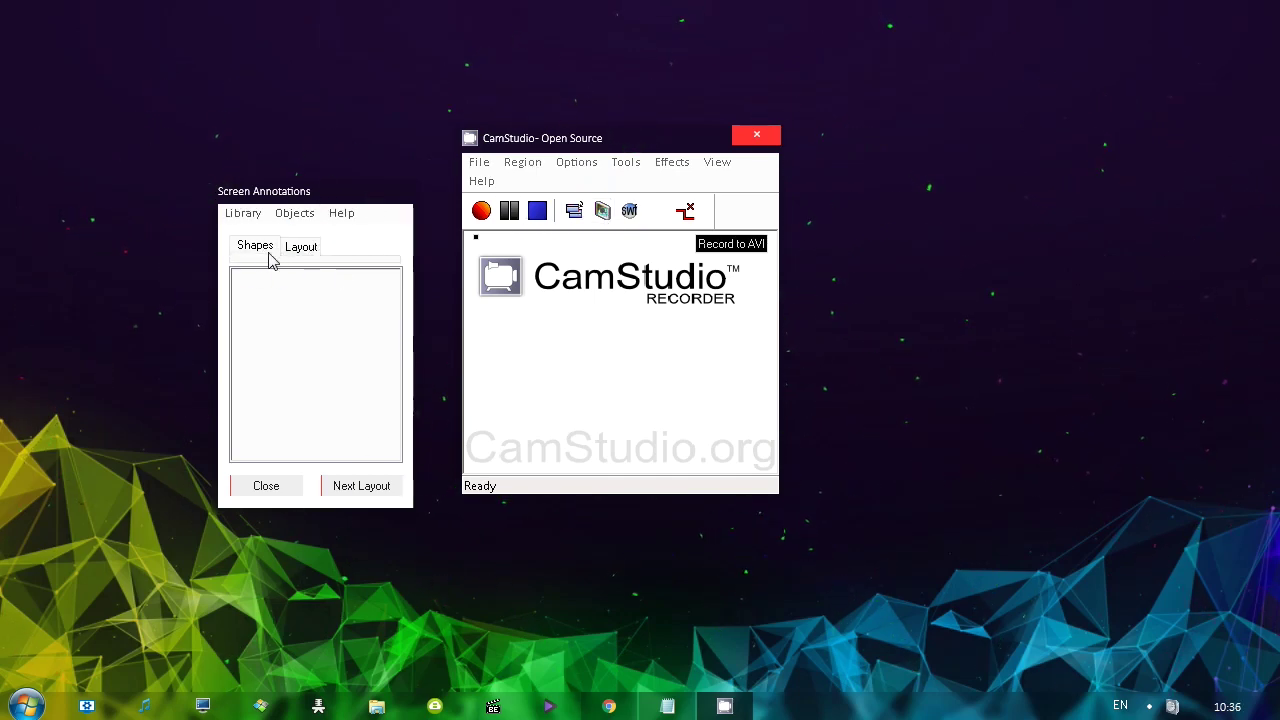
# Create a new blank-image annotation shape, Label_1, carrying the text test123
pyautogui.rightClick(272, 306)
pyautogui.click(294, 310)
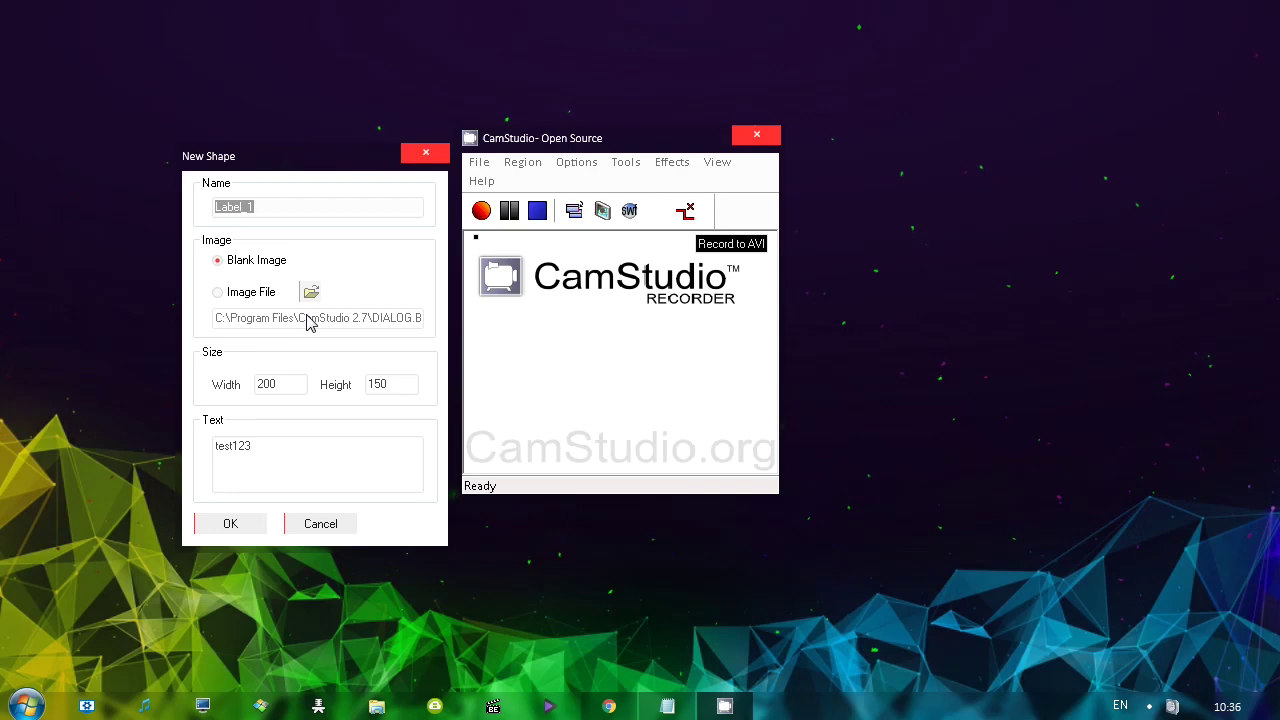
pyautogui.click(257, 266)
pyautogui.click(230, 523)
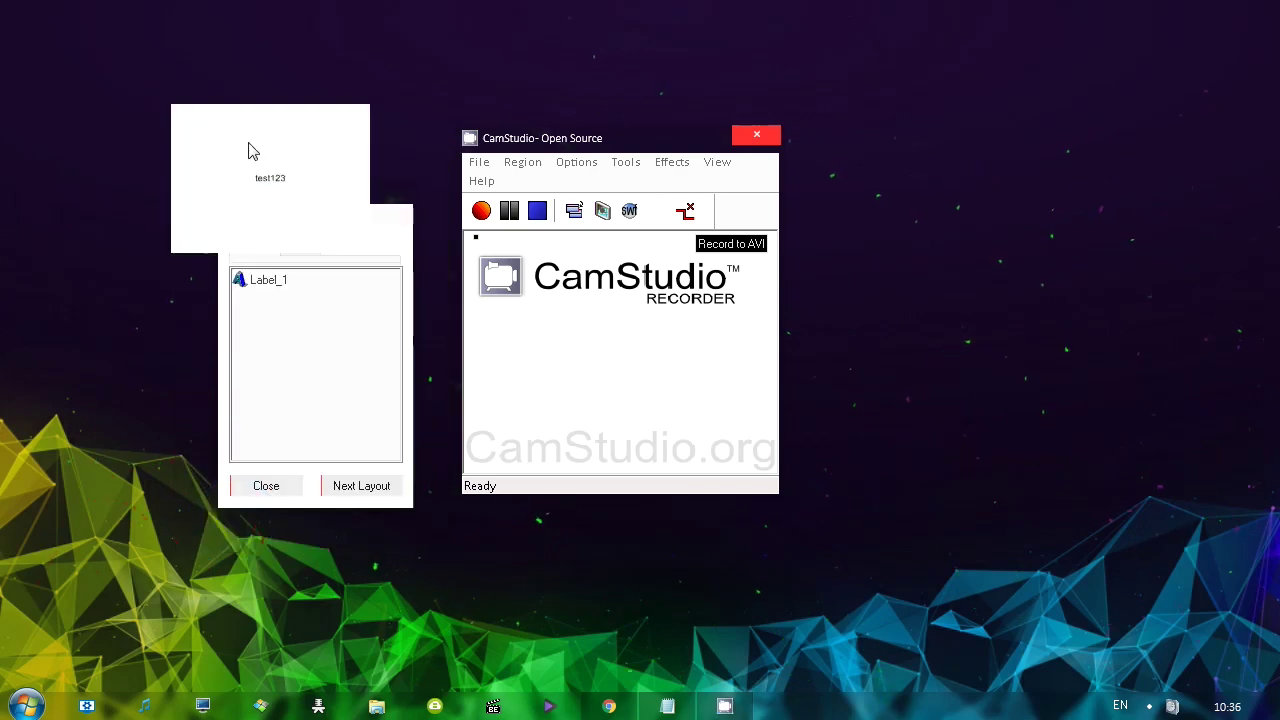
# Move the test123 shape to the upper right and close its on-screen window
pyautogui.moveTo(249, 149); pyautogui.dragTo(948, 108)
pyautogui.rightClick(940, 154)
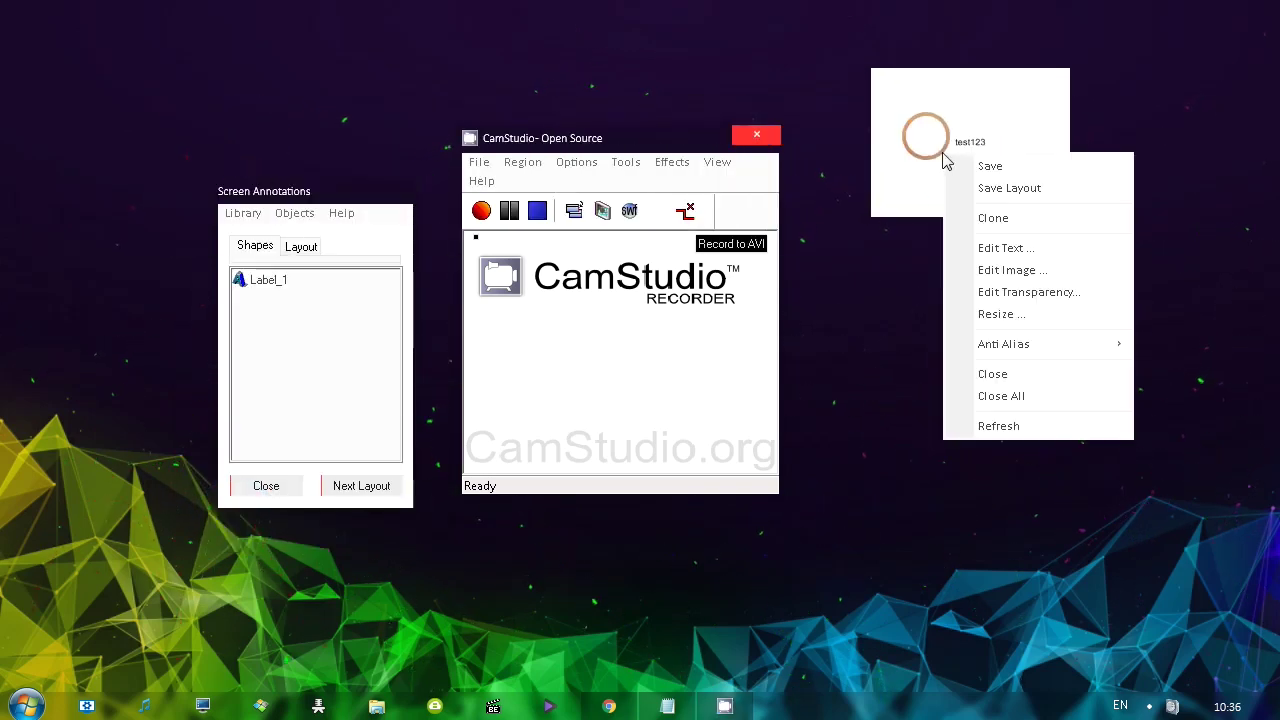
pyautogui.click(1027, 372)
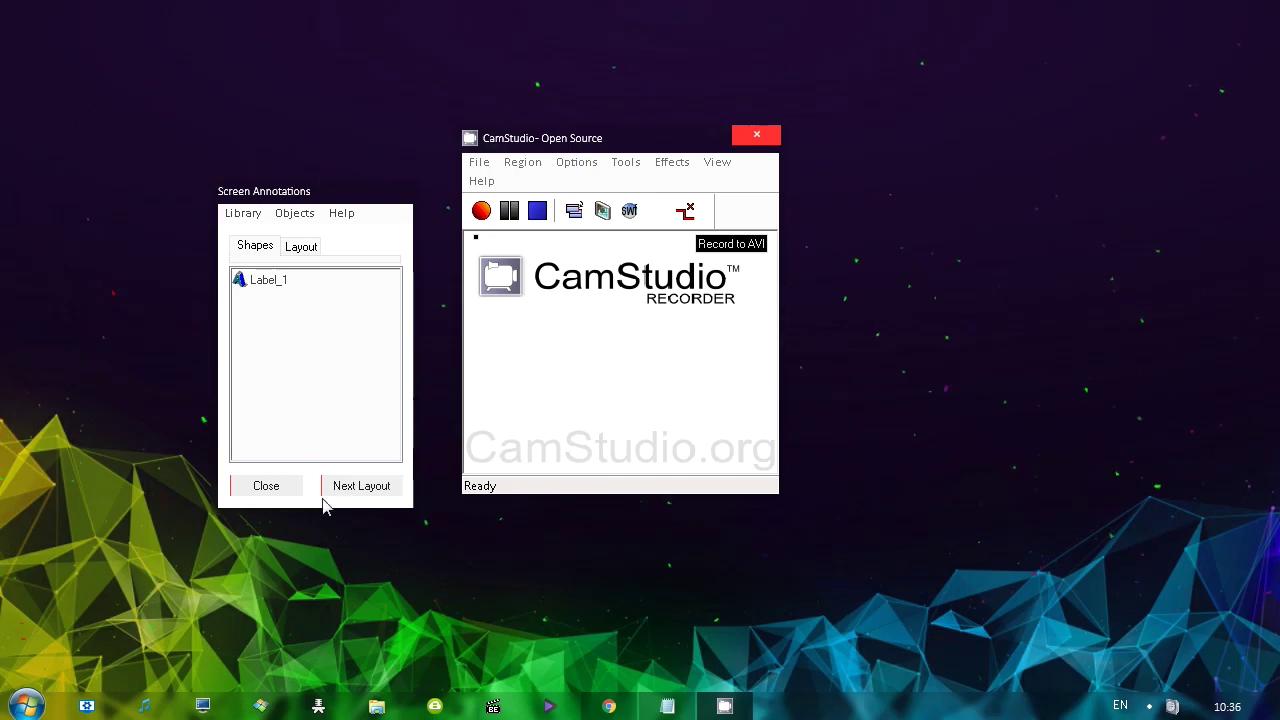
# Close the Screen Annotations panel, switch output back to AVI, and toggle automatic pause
pyautogui.click(270, 485)
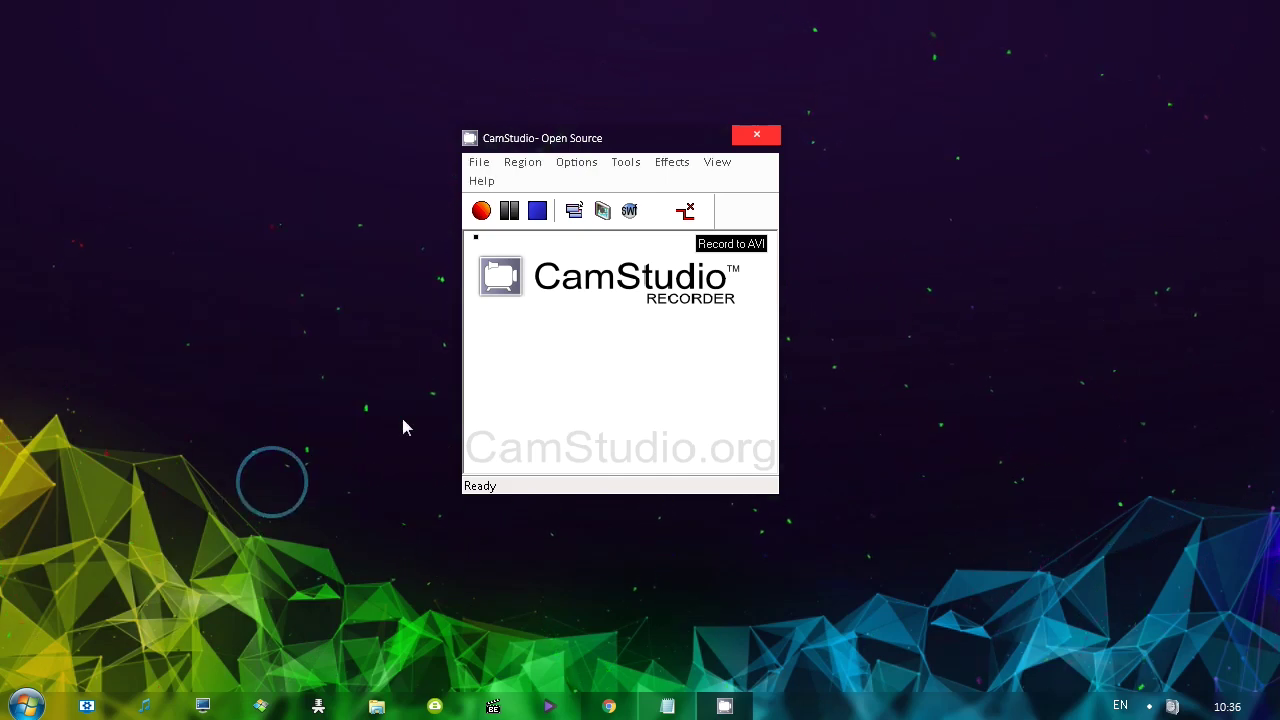
pyautogui.click(630, 215)
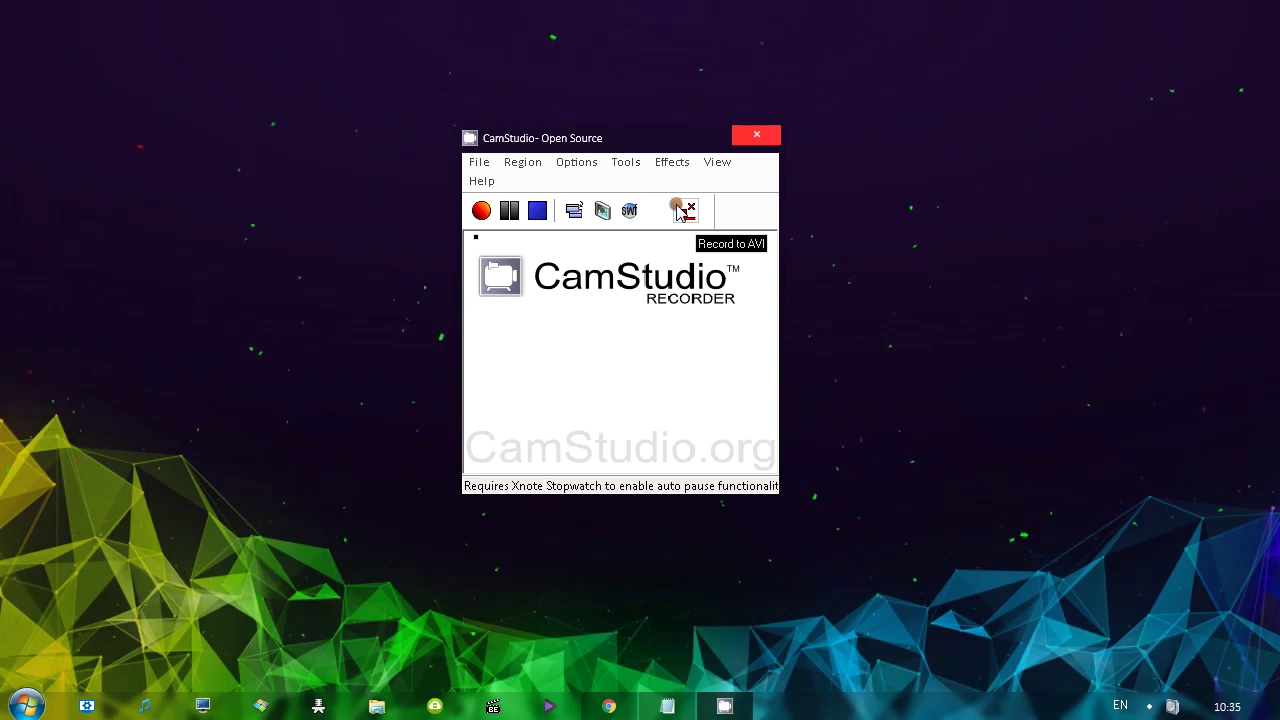
pyautogui.click(678, 210)
# Record a hand-drawn 173×128 region at the desktop's top left, then stop recording
pyautogui.click(473, 166)
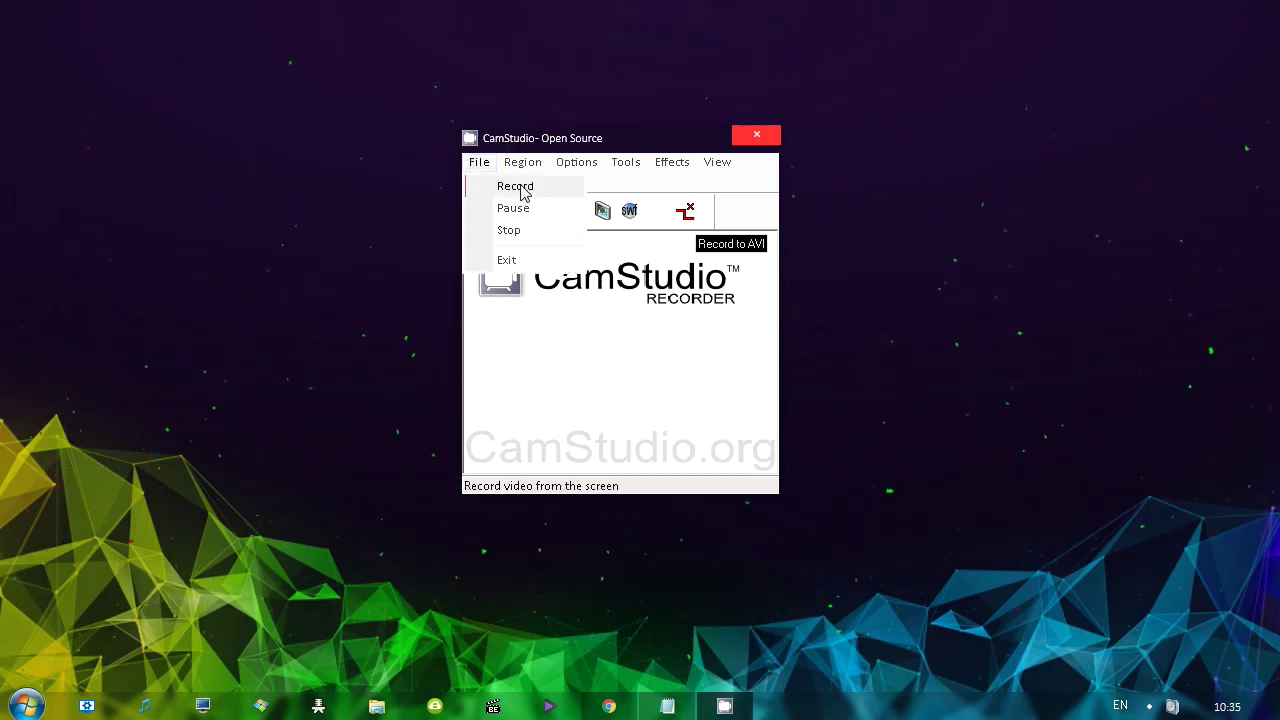
pyautogui.click(520, 164)
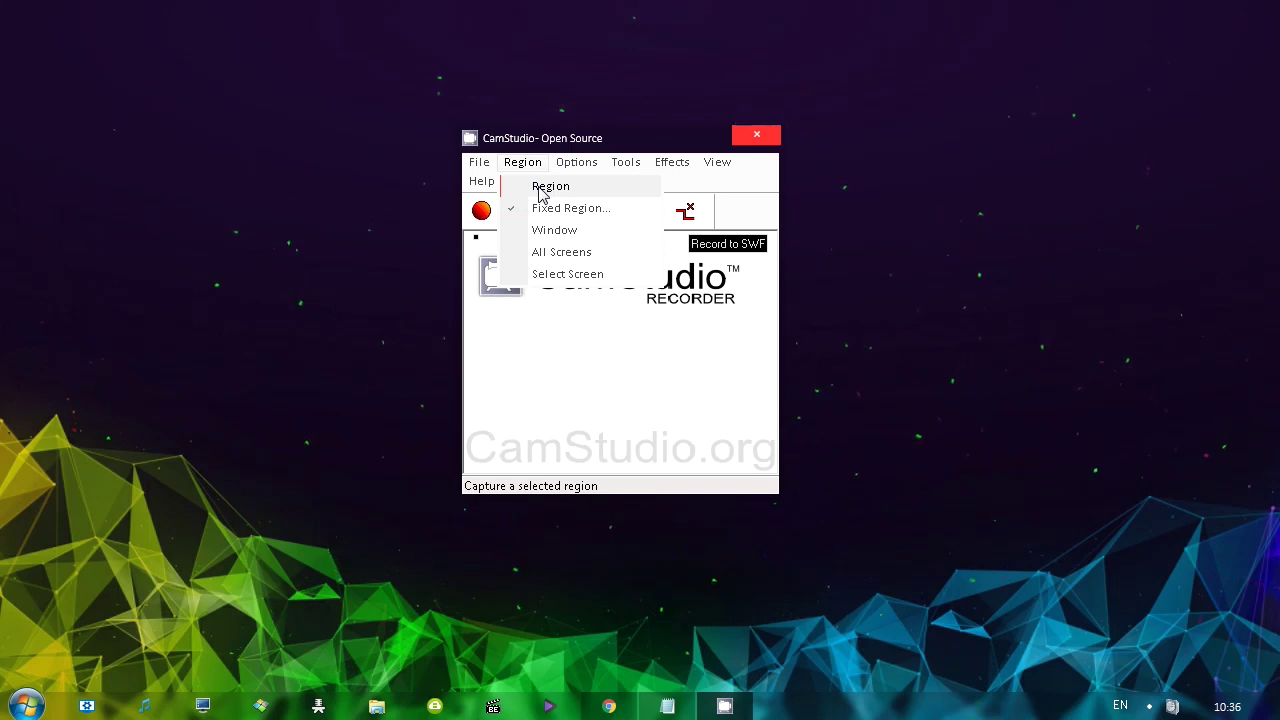
pyautogui.click(541, 188)
pyautogui.click(481, 210)
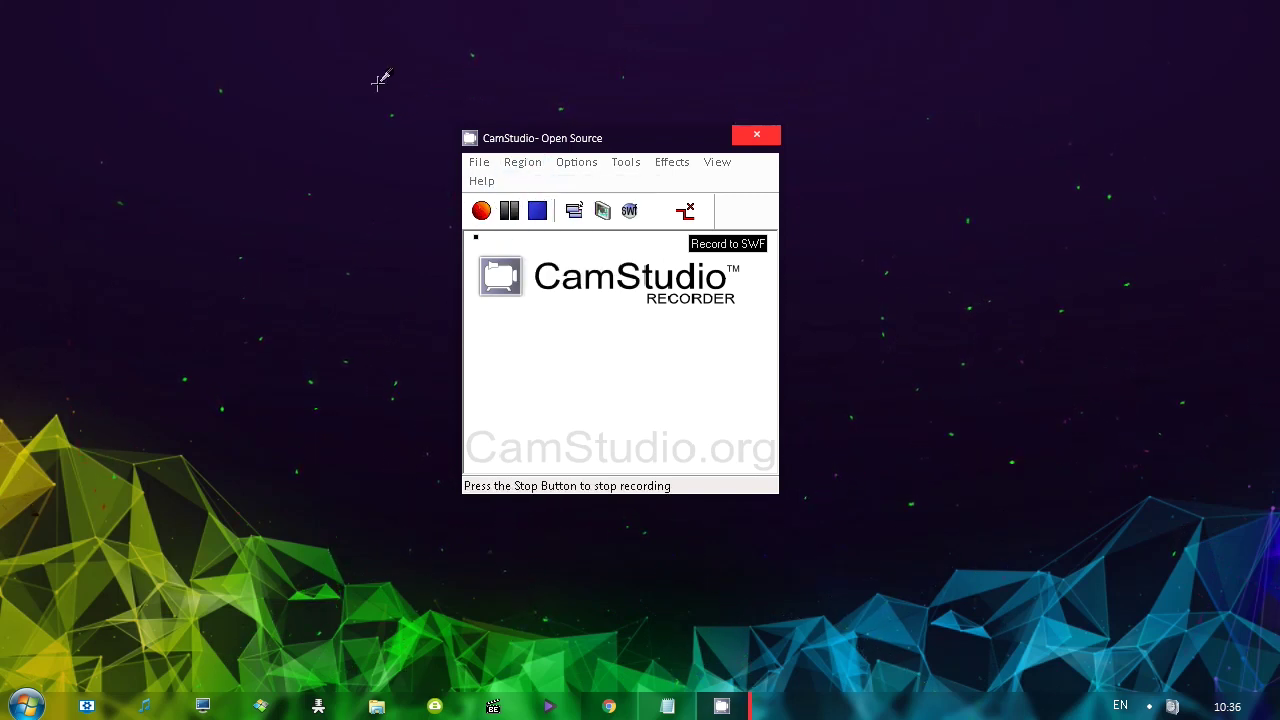
pyautogui.moveTo(264, 68); pyautogui.dragTo(438, 190)
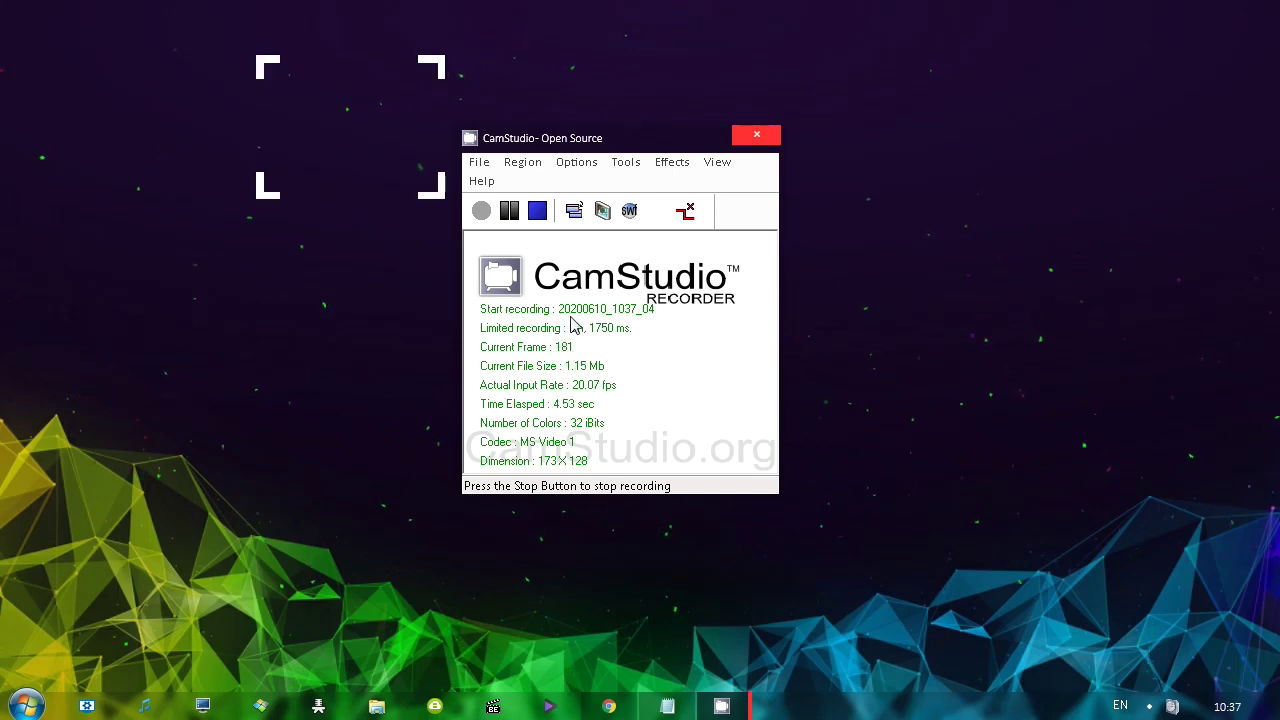
pyautogui.click(537, 210)
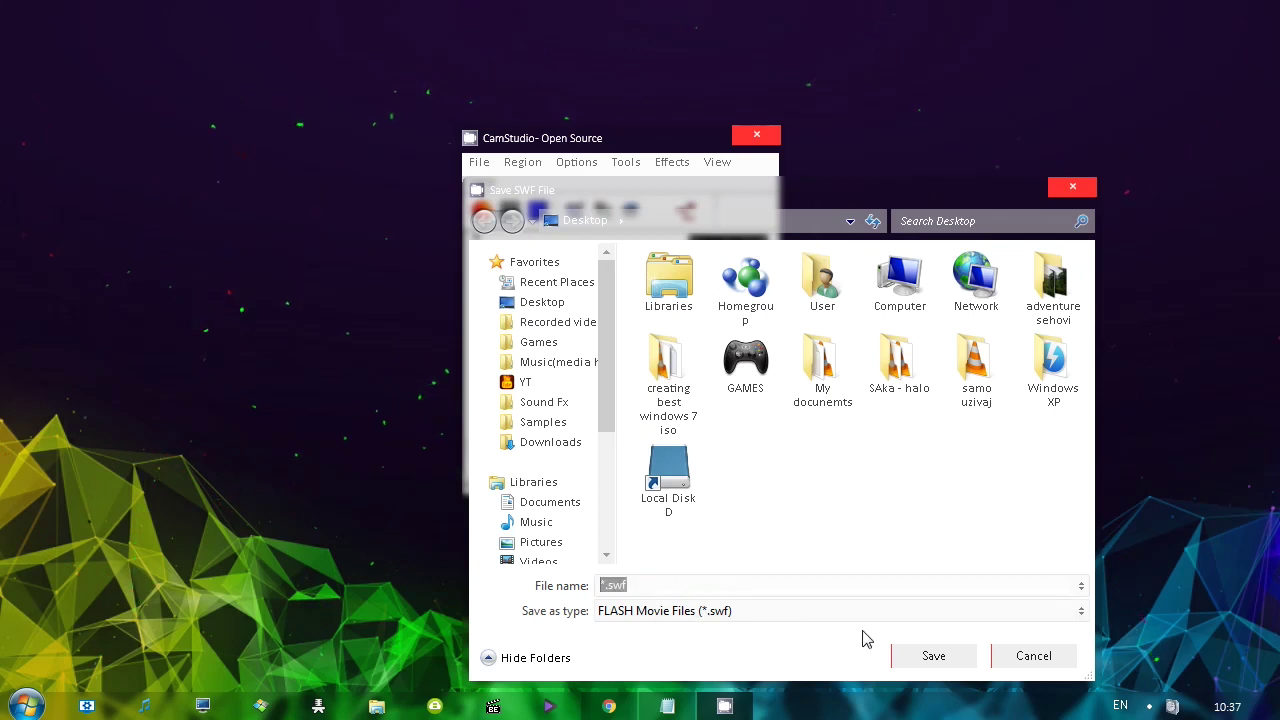
# Save the Flash movie and set a 640×360 fixed capture region
pyautogui.click(1031, 658)
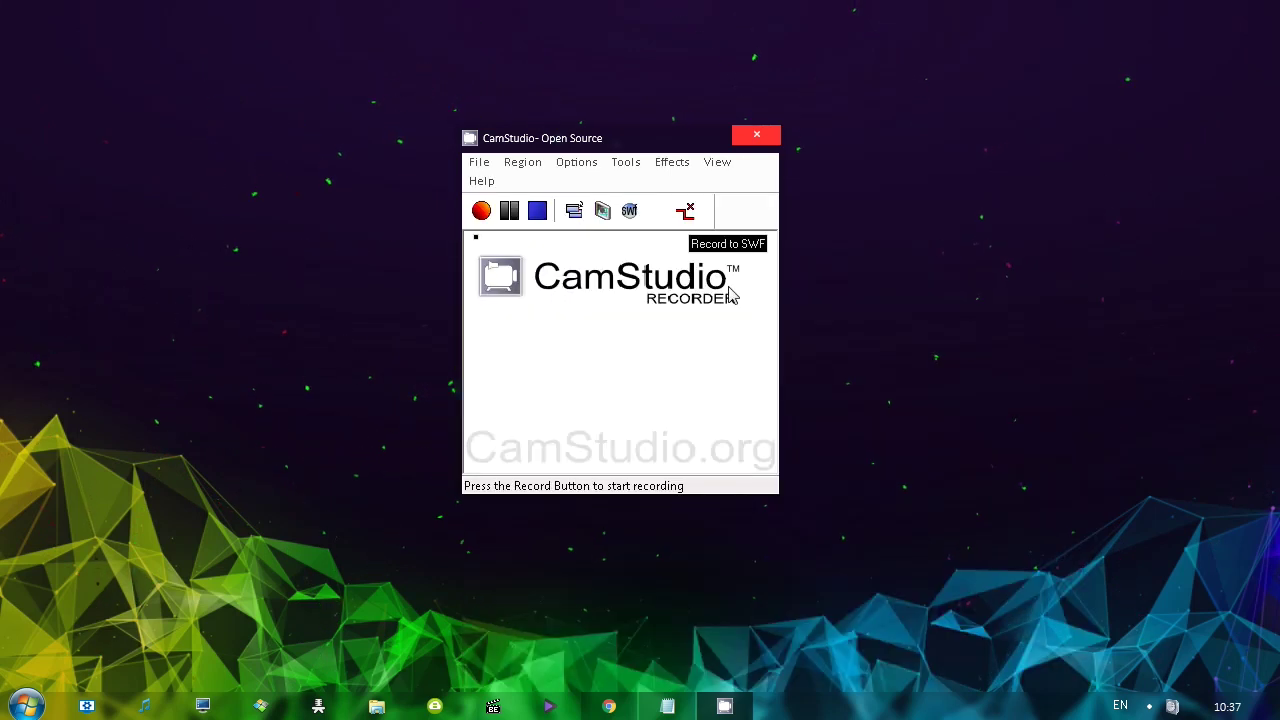
pyautogui.click(522, 162)
pyautogui.click(560, 208)
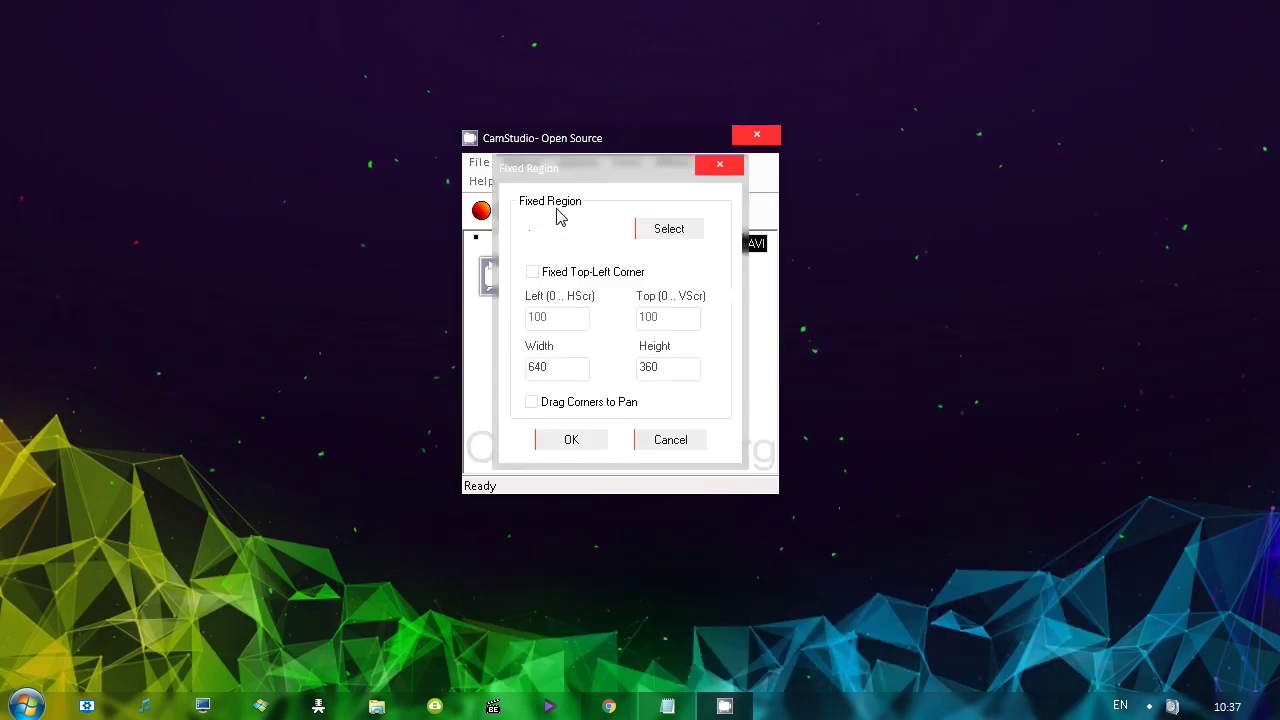
pyautogui.click(585, 440)
# Record a fixed-region clip and play 20200610_1037_26.avi in VLC at 35% volume
pyautogui.click(482, 211)
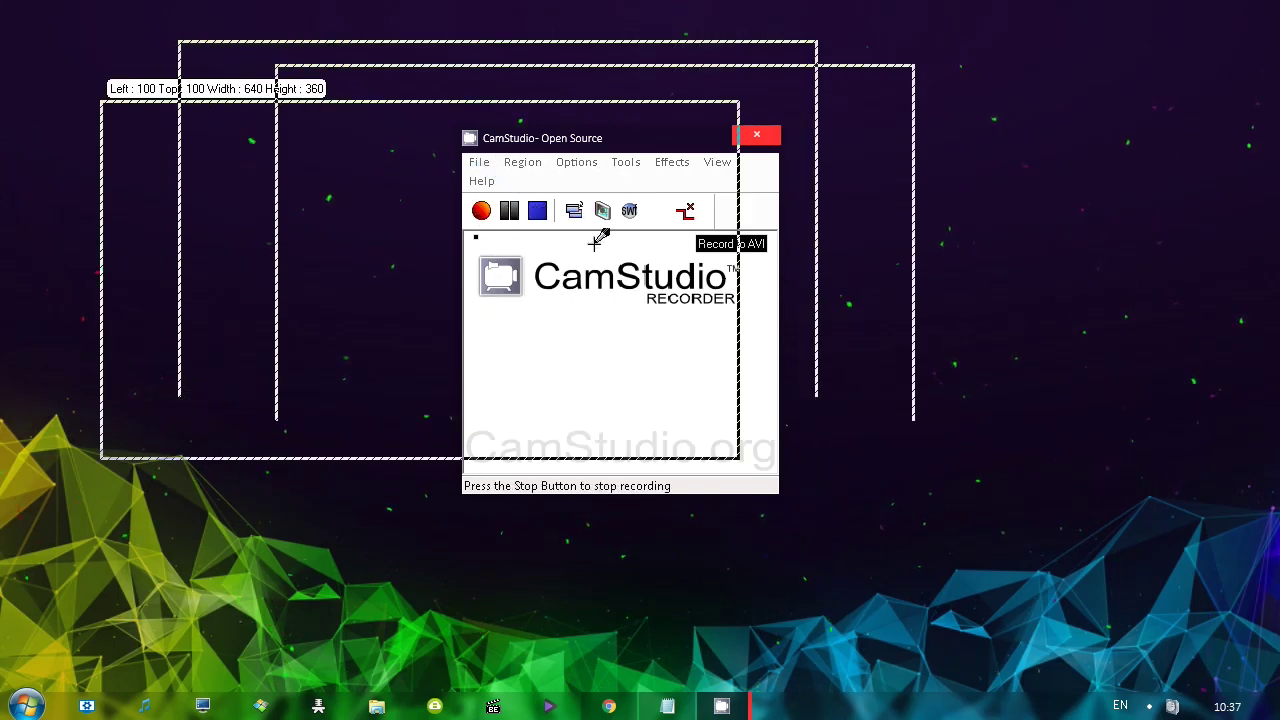
pyautogui.click(698, 268)
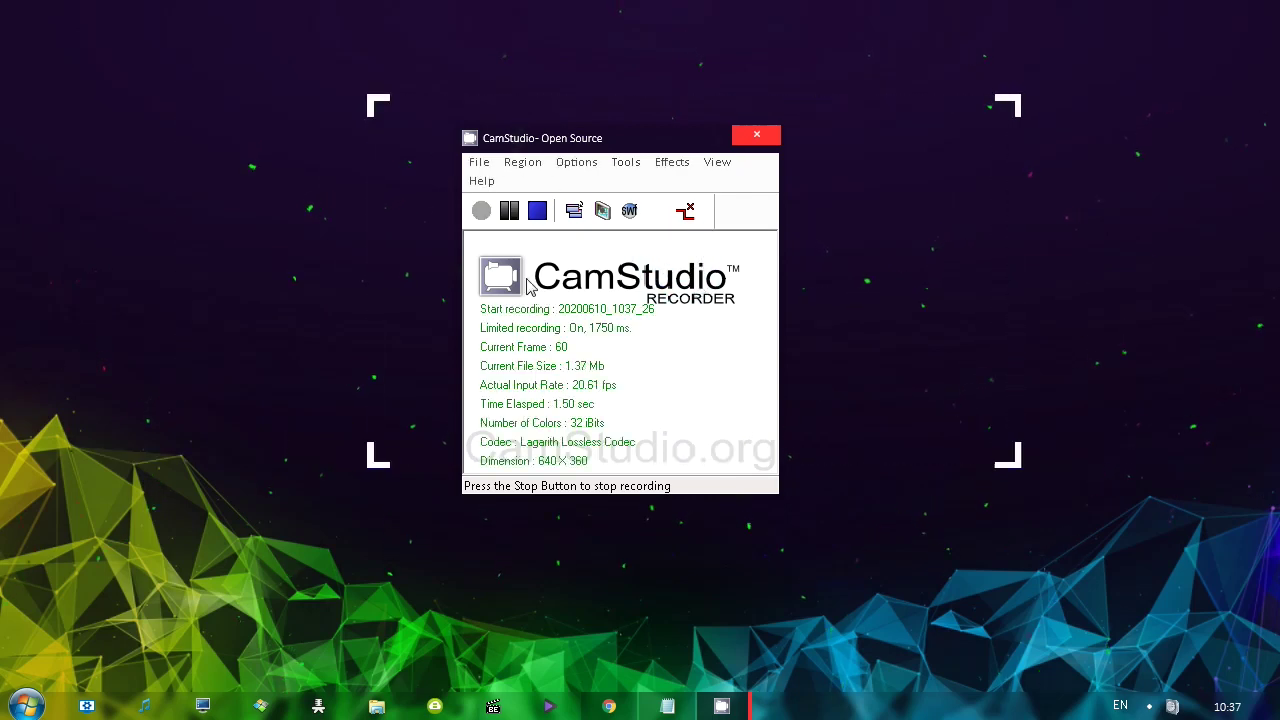
pyautogui.click(537, 210)
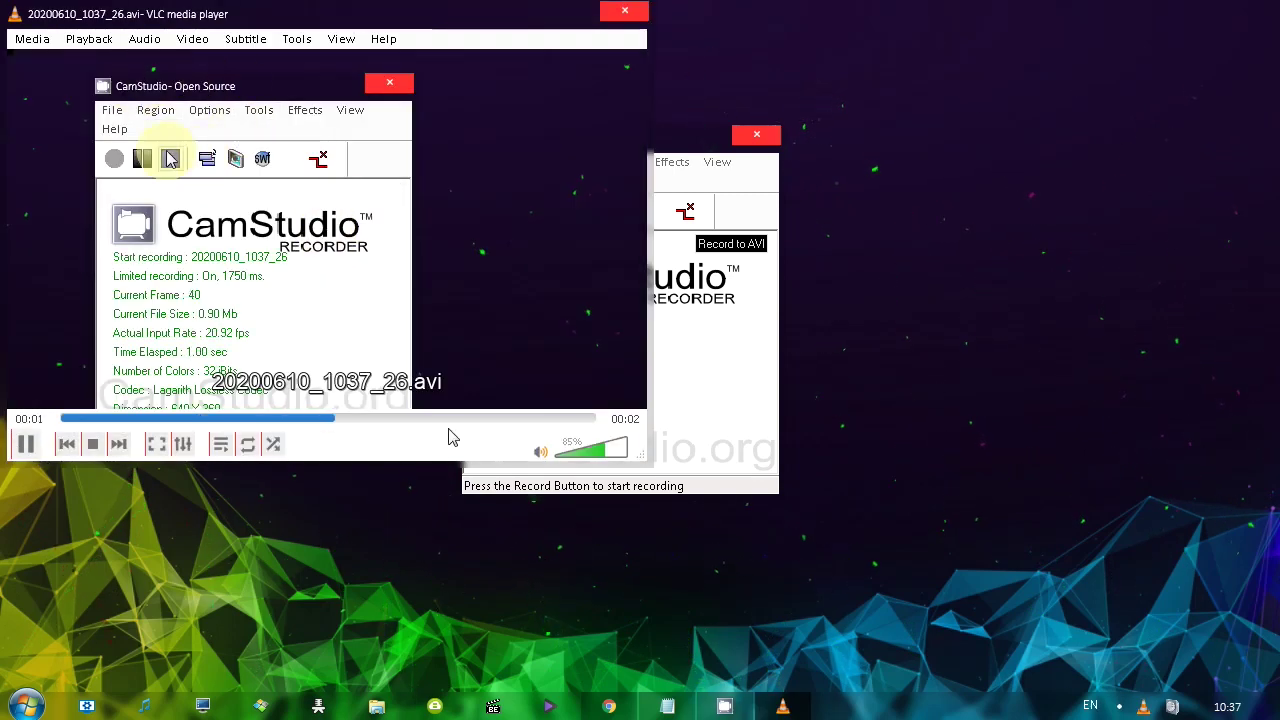
pyautogui.click(577, 449)
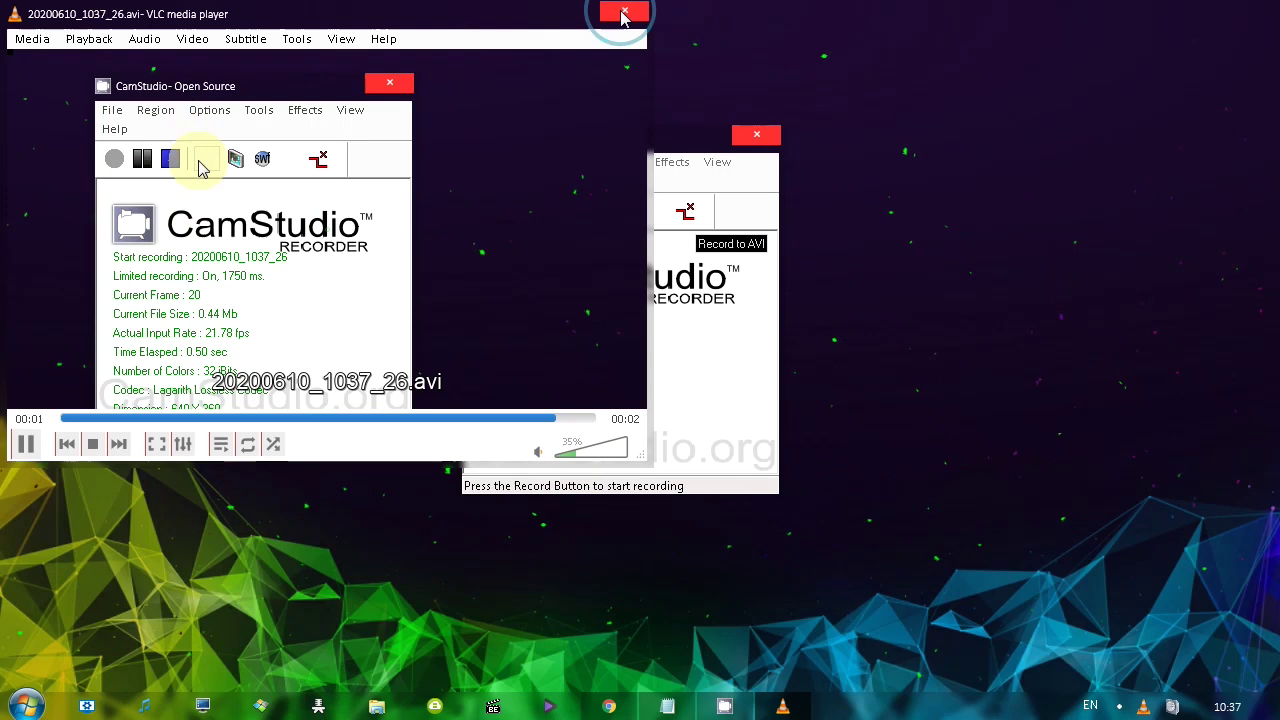
# Close VLC, switch the capture area to Select Screen, and bring up the Options menu
pyautogui.click(622, 13)
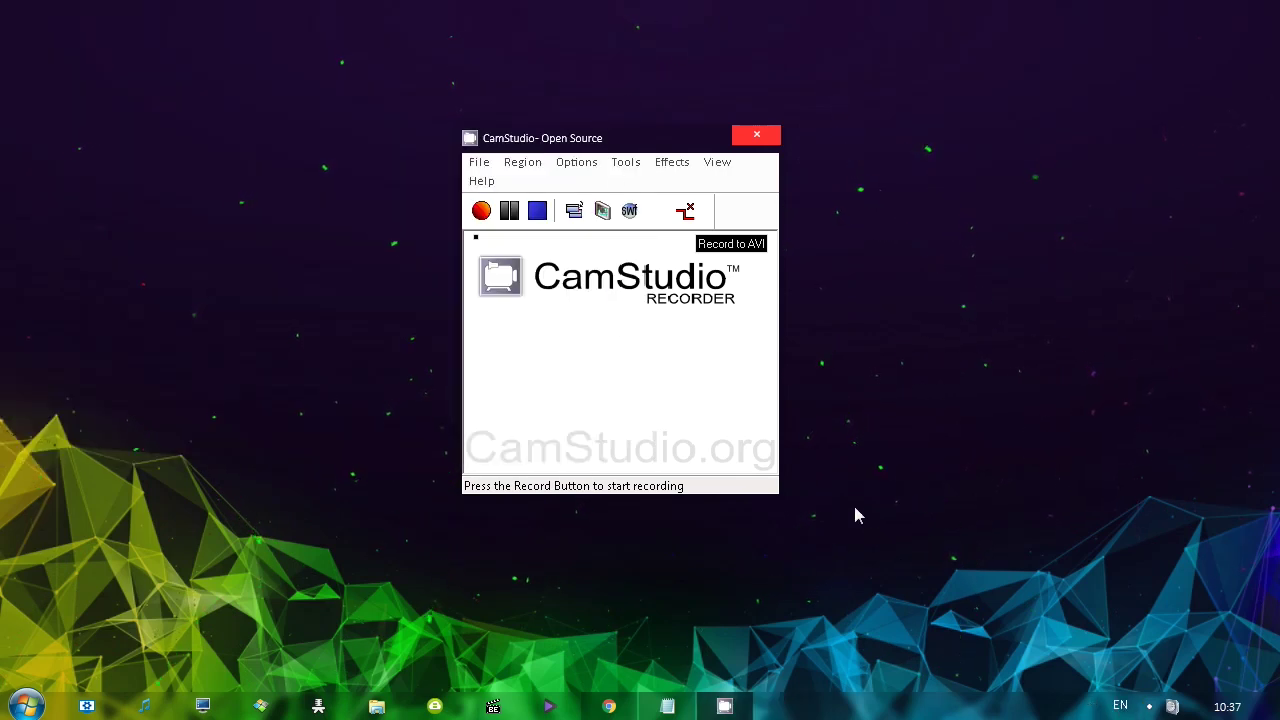
pyautogui.click(537, 165)
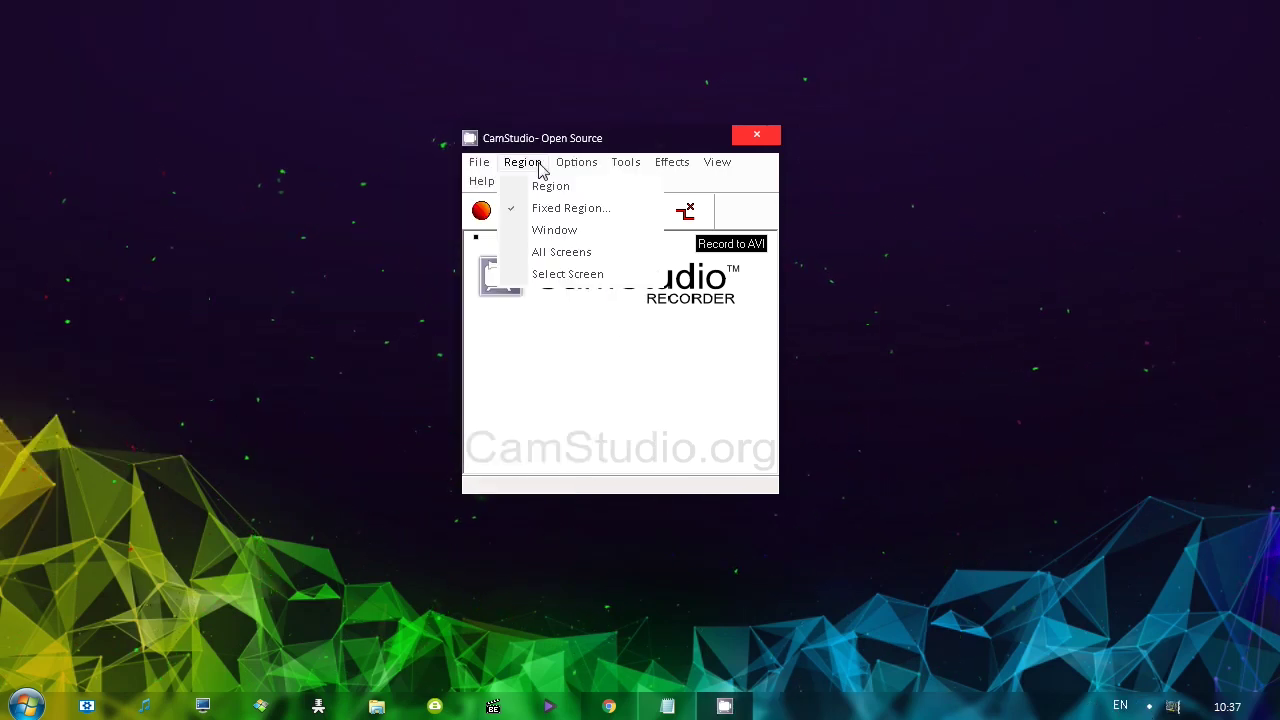
pyautogui.click(551, 276)
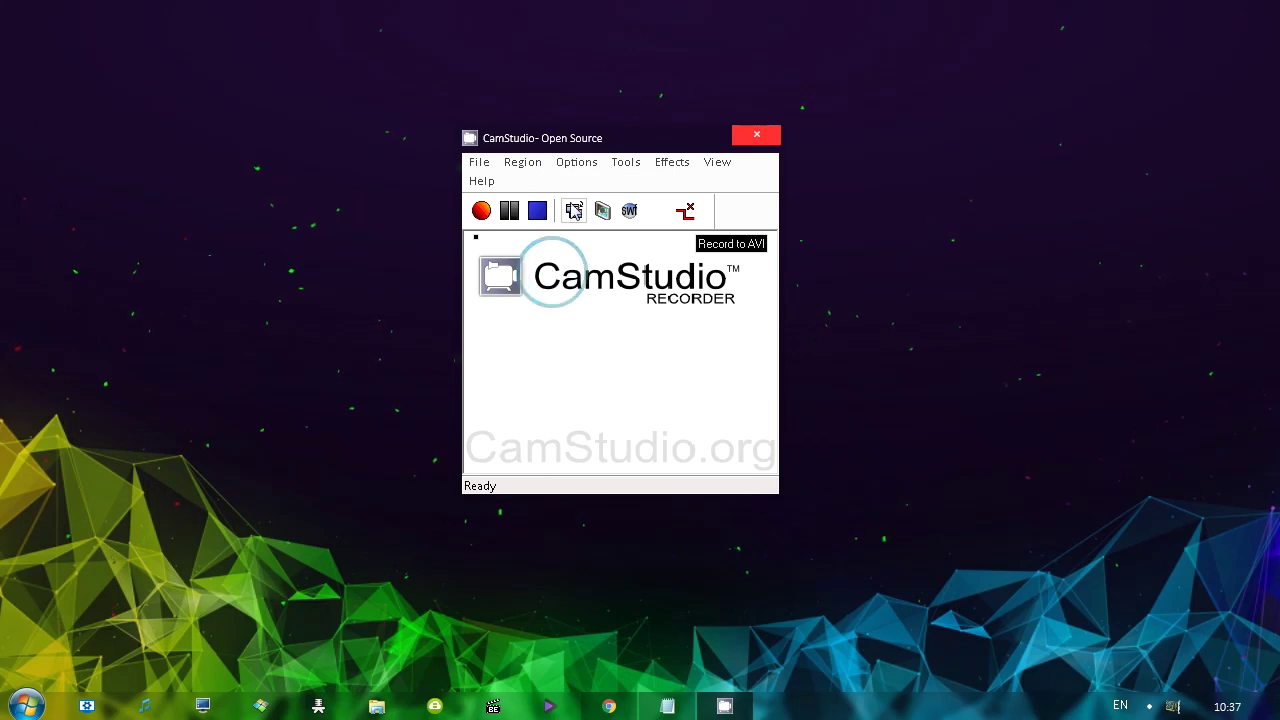
pyautogui.click(524, 165)
pyautogui.click(554, 261)
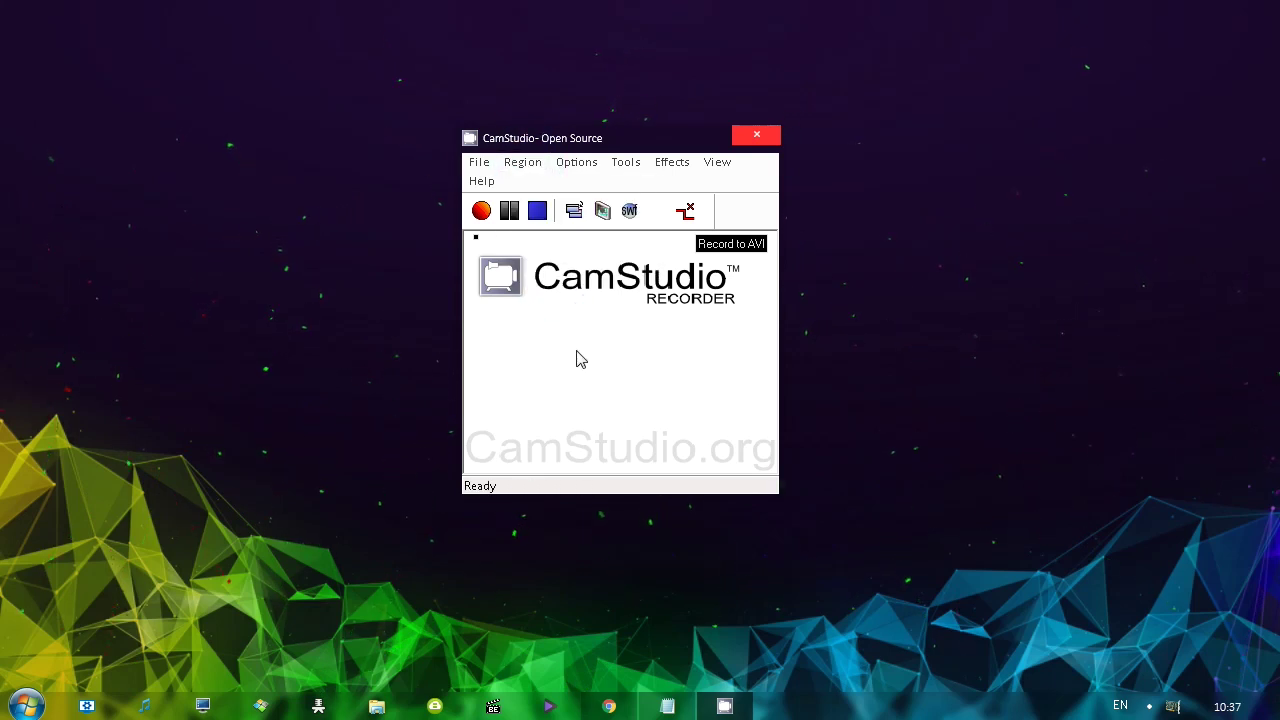
pyautogui.click(576, 168)
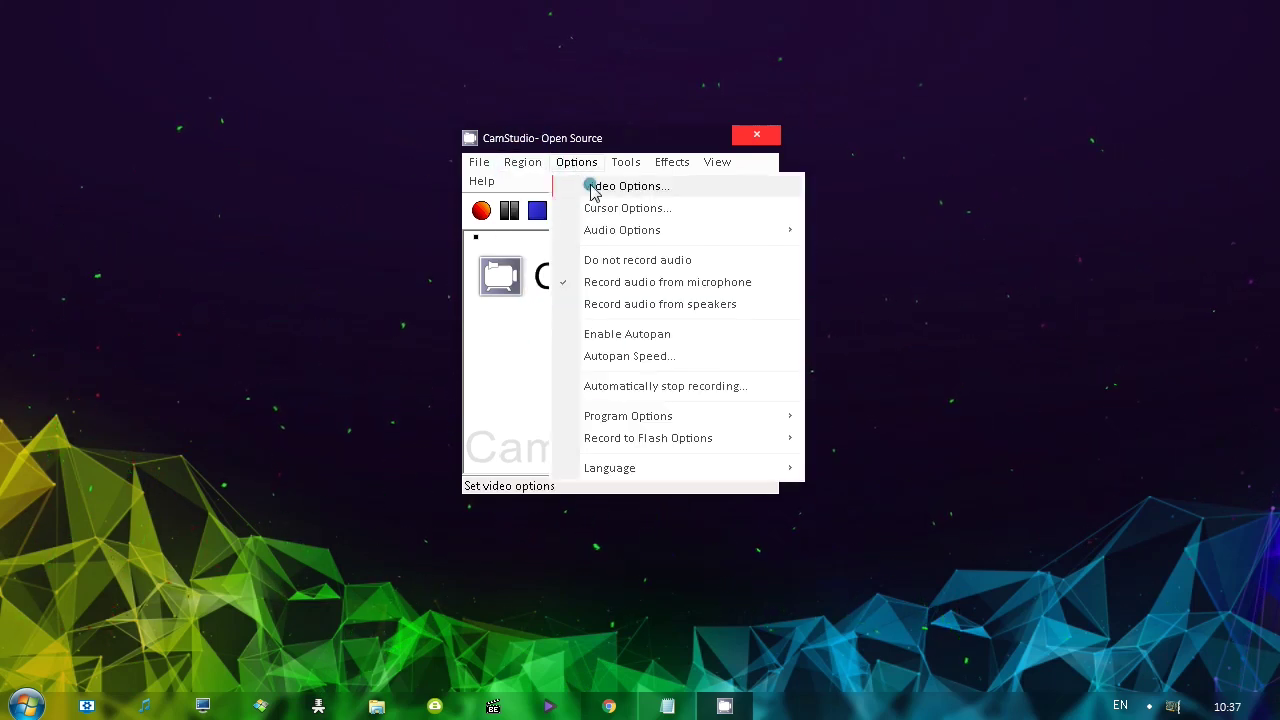
# Keep Lagarith Lossless as the video compressor, leaving its quality at 100
pyautogui.click(591, 188)
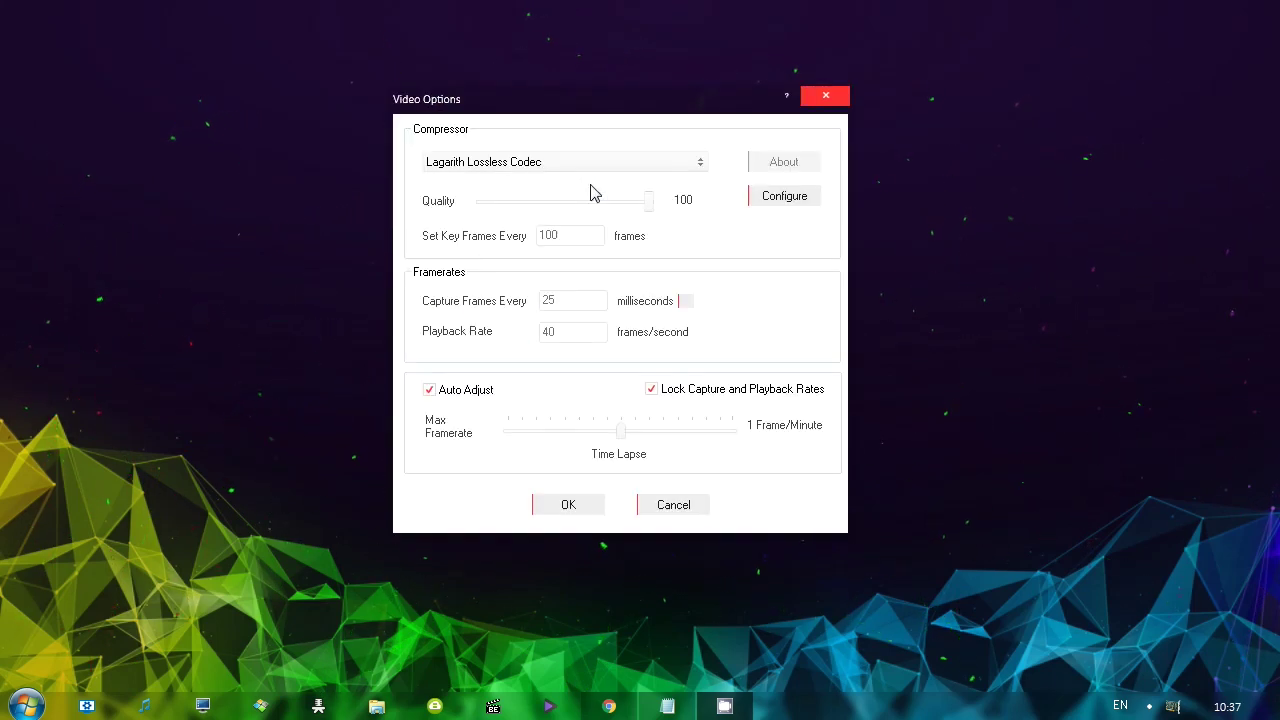
pyautogui.click(497, 166)
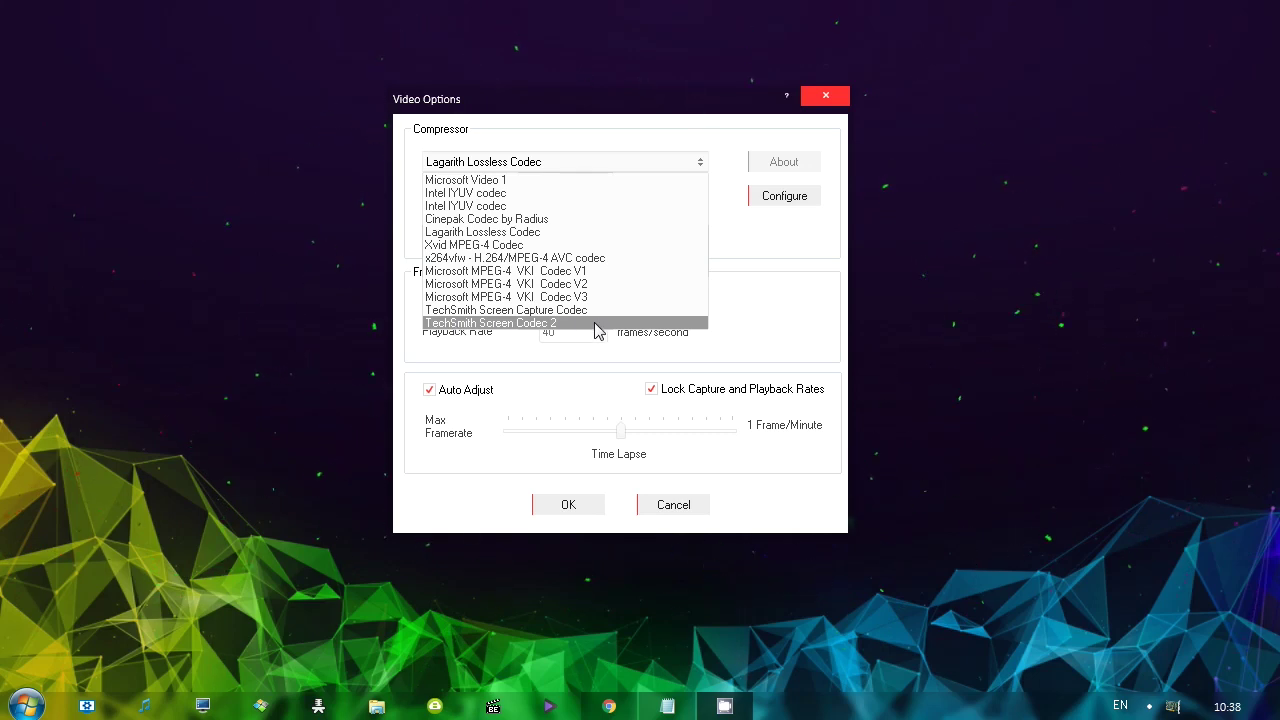
pyautogui.click(518, 233)
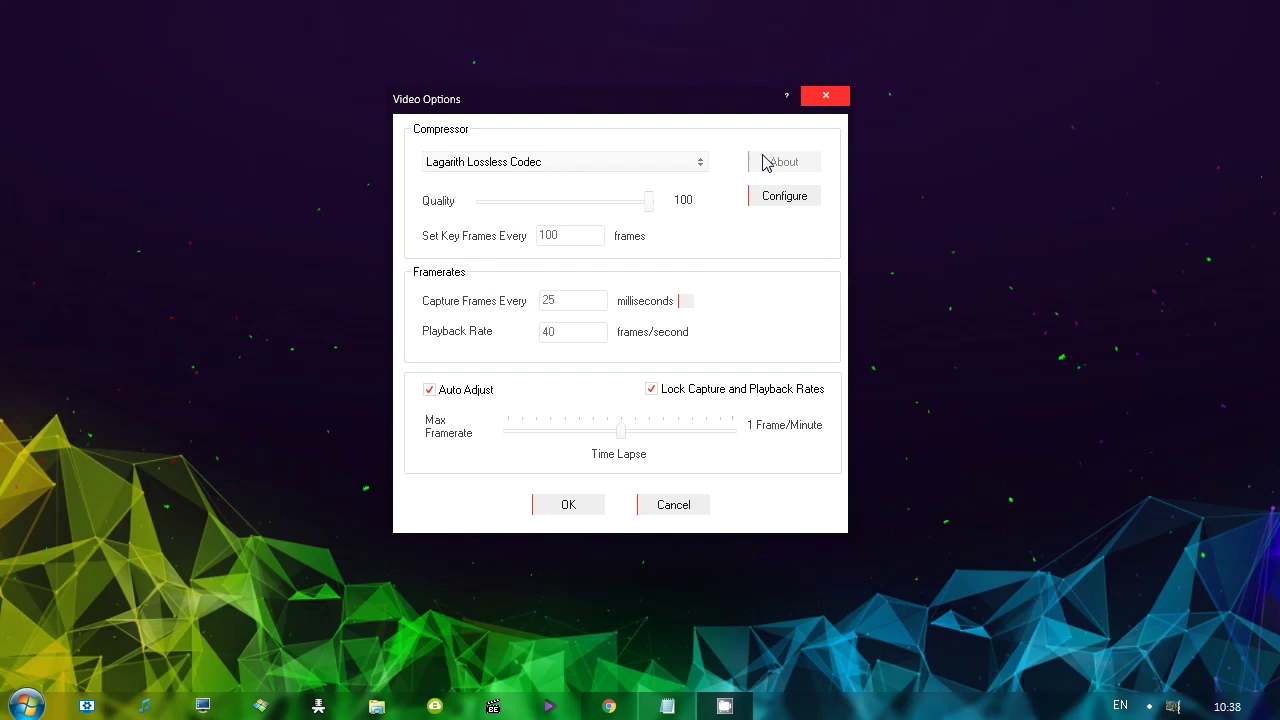
pyautogui.click(771, 199)
pyautogui.moveTo(651, 205); pyautogui.dragTo(680, 206)
# Try a manual 500 fps playback rate with Auto Adjust off, dismissing the multiples-of-1000 warning
pyautogui.moveTo(628, 441)
pyautogui.mouseDown()
pyautogui.moveTo(577, 446)
pyautogui.moveTo(620, 437)
pyautogui.mouseUp()
pyautogui.moveTo(617, 436); pyautogui.dragTo(625, 434)
pyautogui.click(430, 390)
pyautogui.doubleClick(560, 331)
pyautogui.click(766, 340)
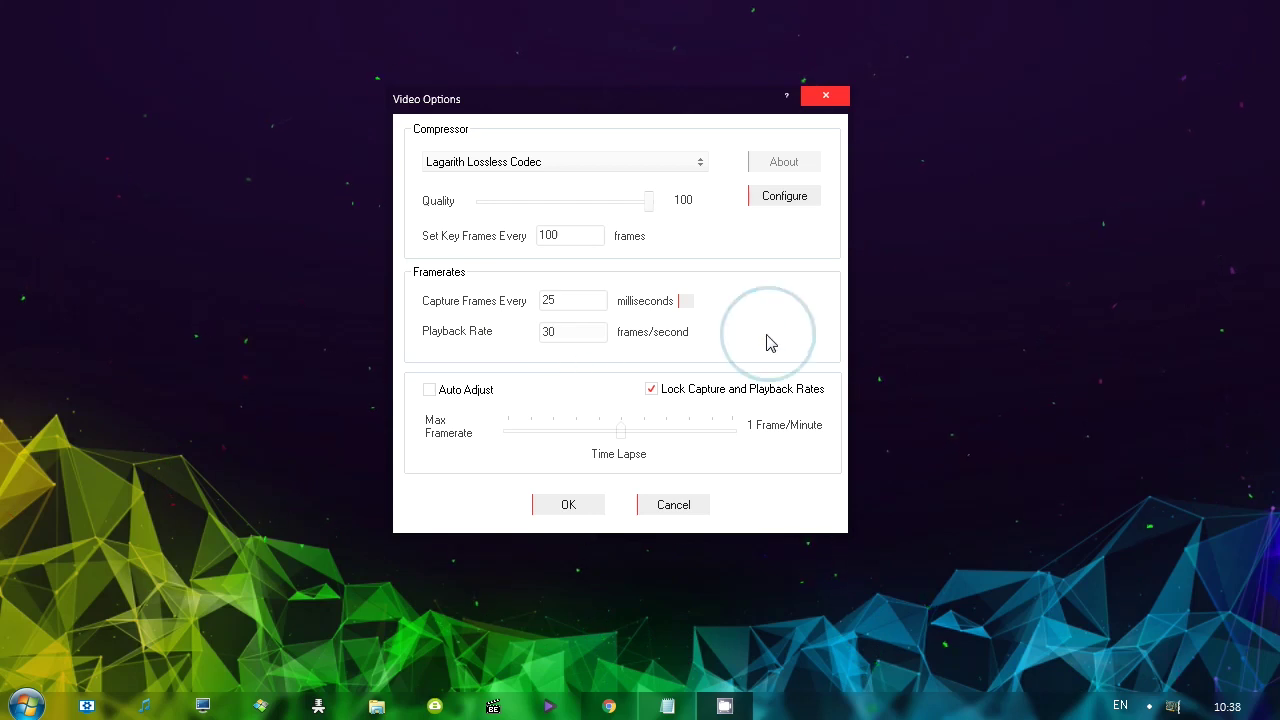
pyautogui.doubleClick(572, 329)
pyautogui.write('500')
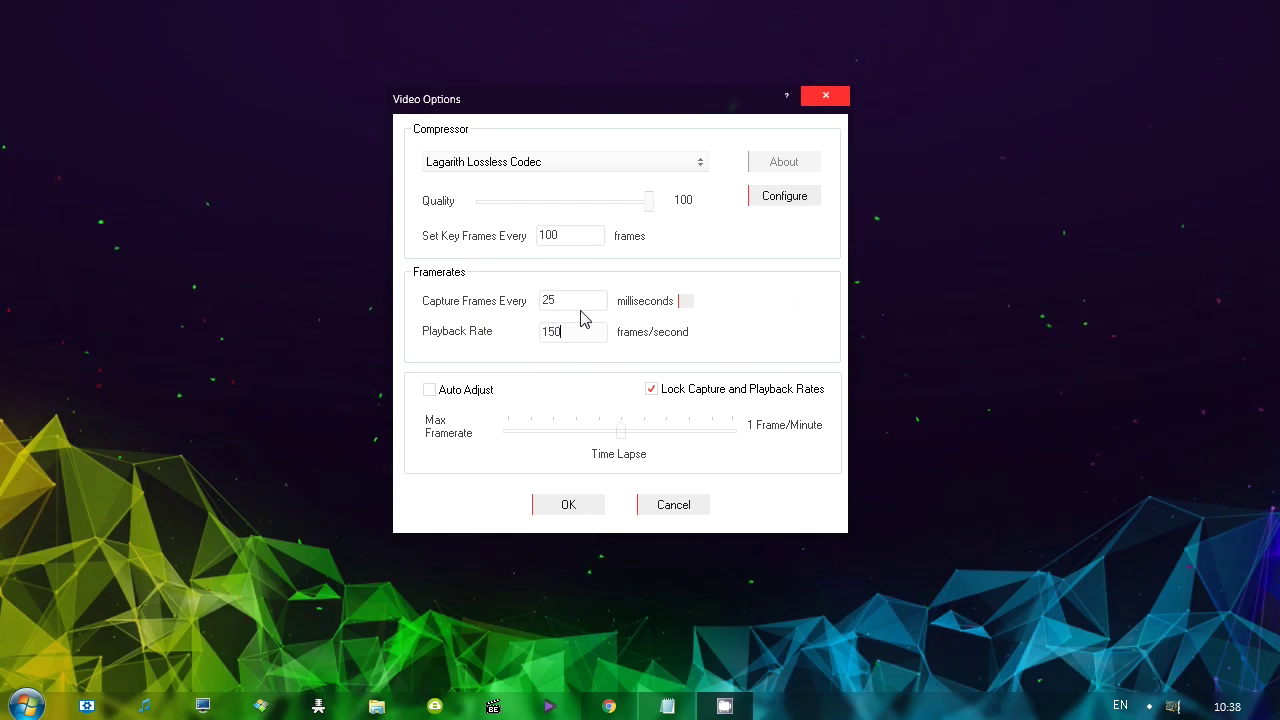
pyautogui.click(581, 301)
pyautogui.click(575, 505)
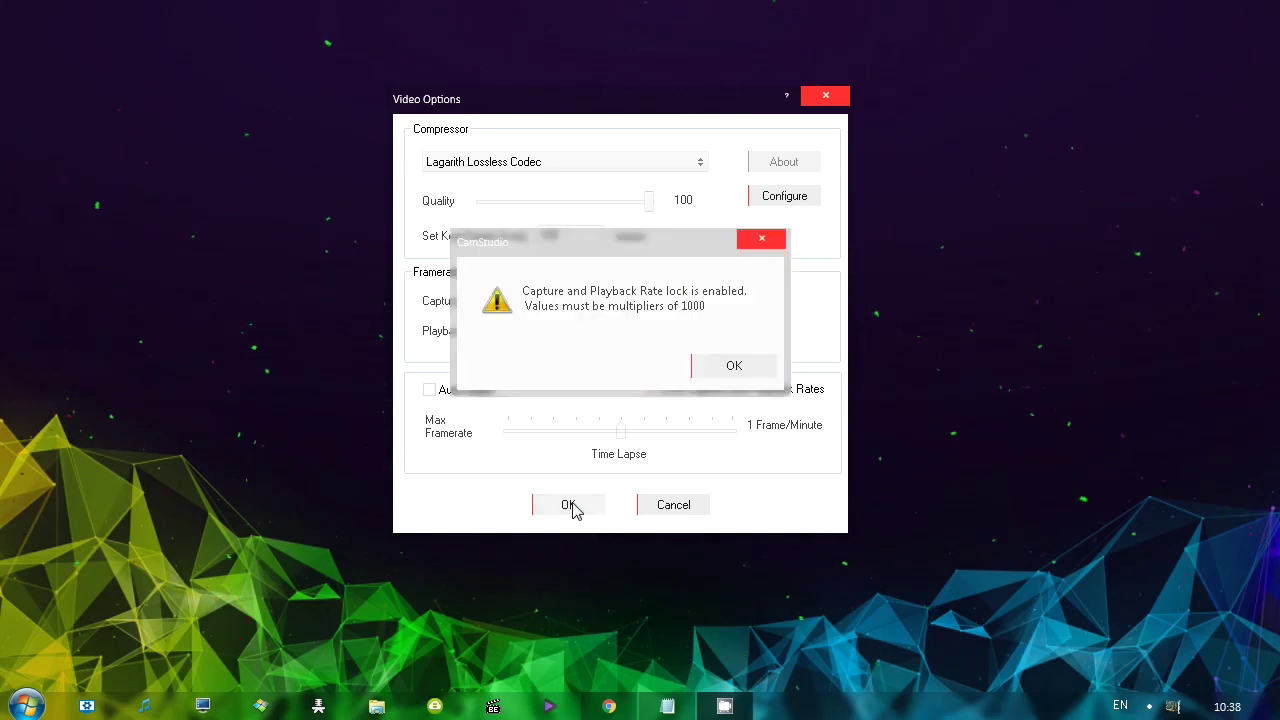
pyautogui.click(716, 367)
# Re-enable Auto Adjust, set capture every 2 ms at 500 fps, save, and start a full-screen recording
pyautogui.click(464, 392)
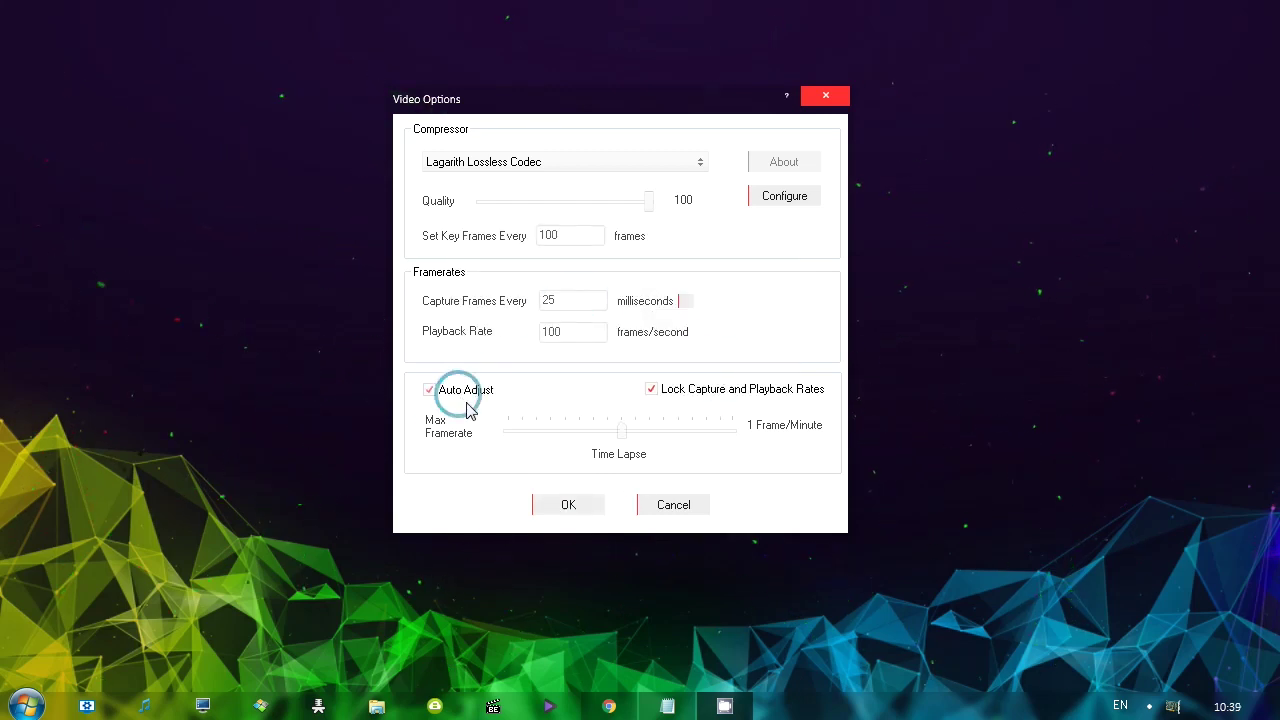
pyautogui.moveTo(620, 428); pyautogui.dragTo(757, 437)
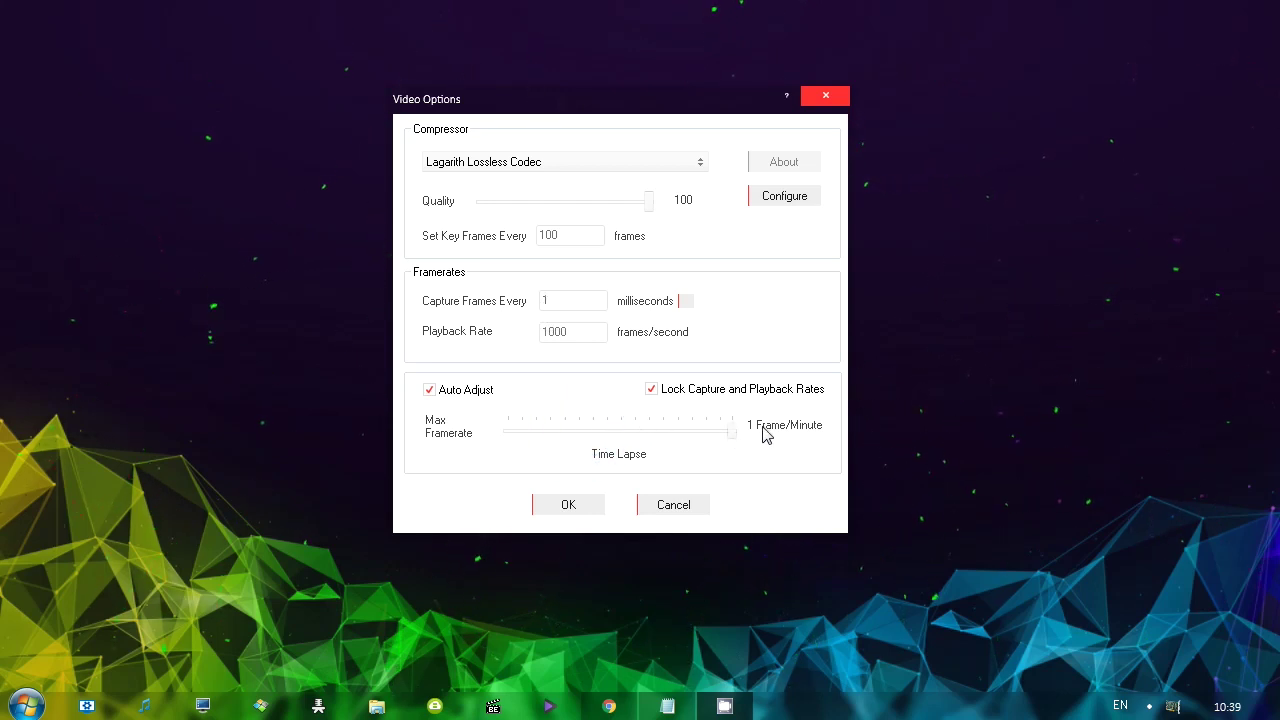
pyautogui.moveTo(740, 434); pyautogui.dragTo(712, 447)
pyautogui.click(550, 504)
pyautogui.click(481, 210)
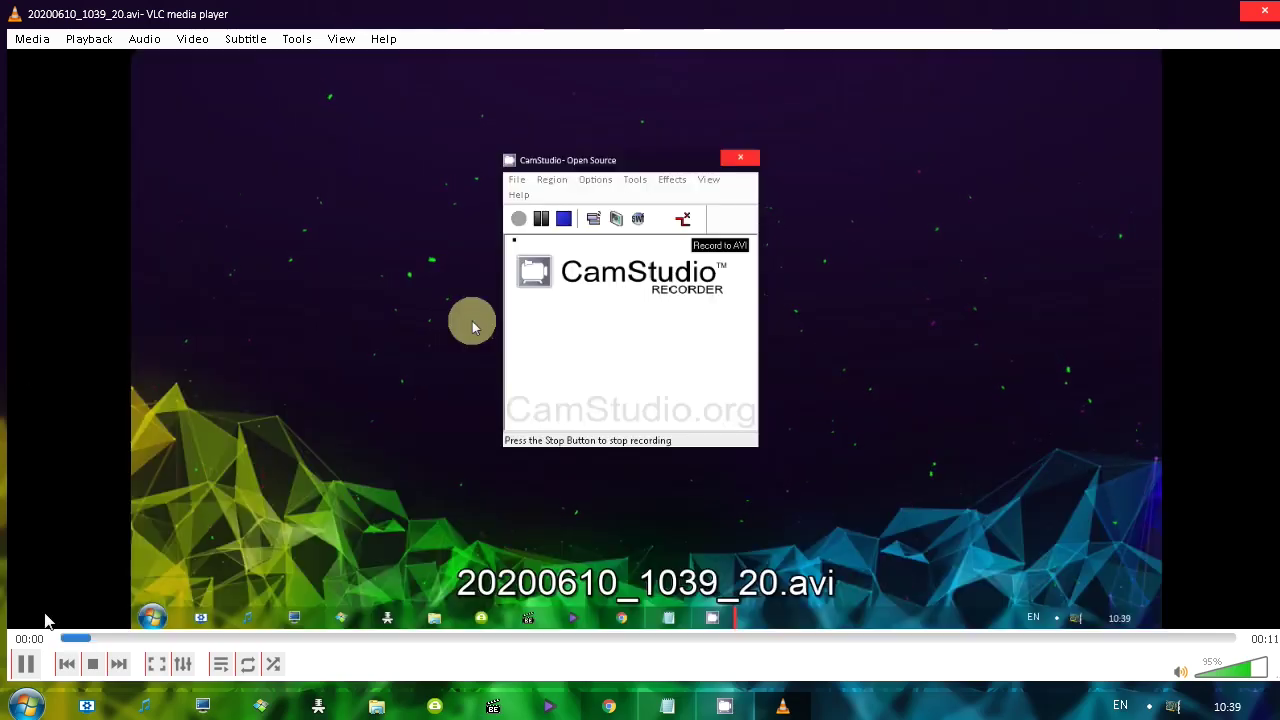
# Pause the new recording in VLC and highlight MediaInfo's 500.000 FPS frame-rate line
pyautogui.click(22, 668)
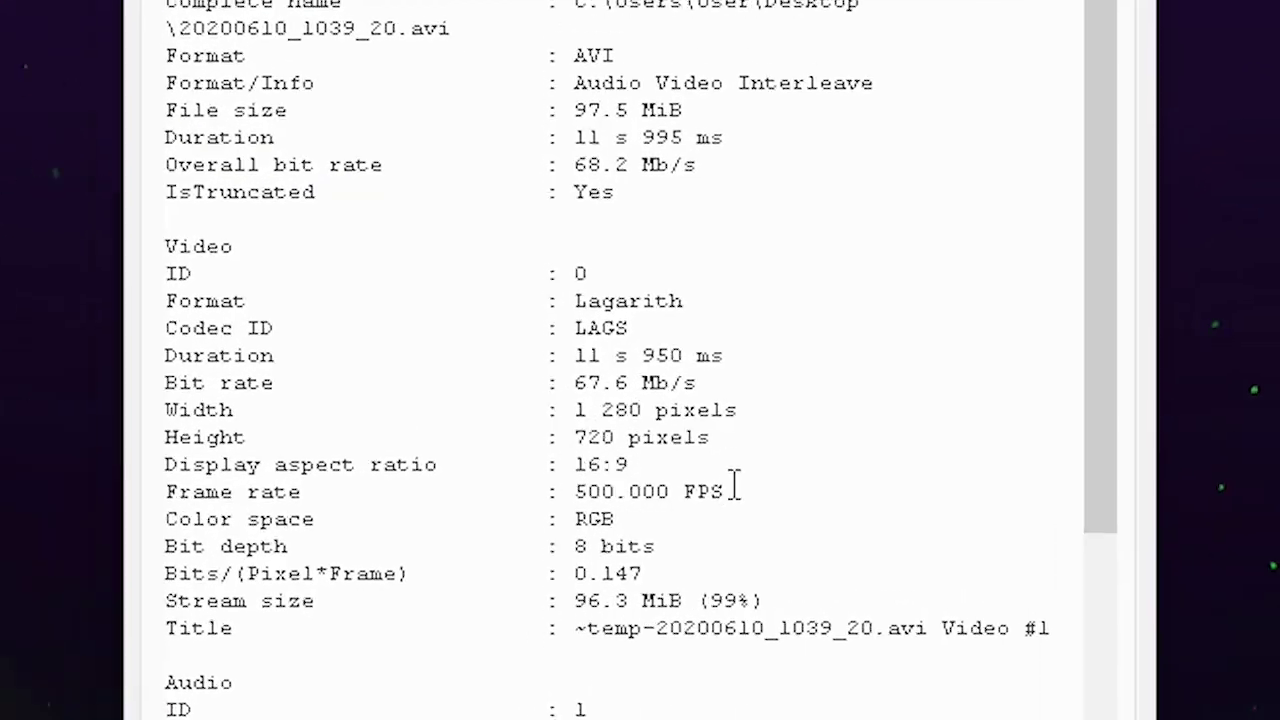
pyautogui.moveTo(30, 525); pyautogui.dragTo(846, 526)
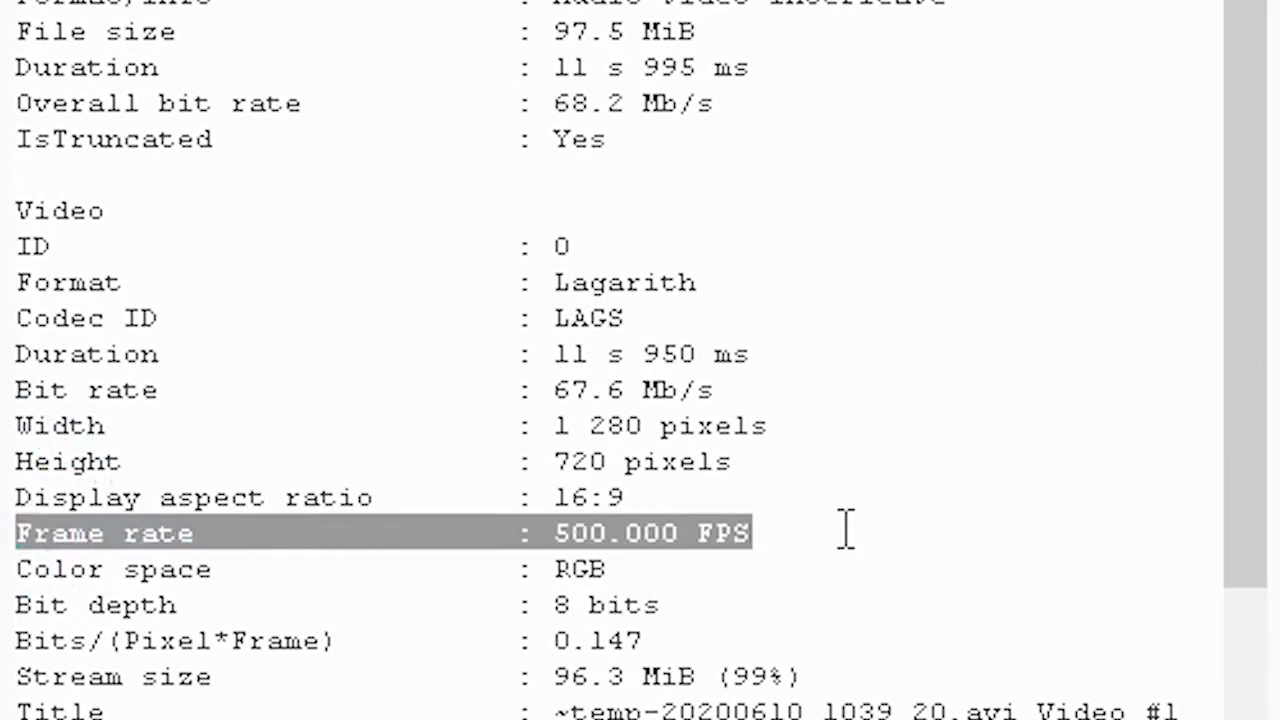
pyautogui.click(664, 535)
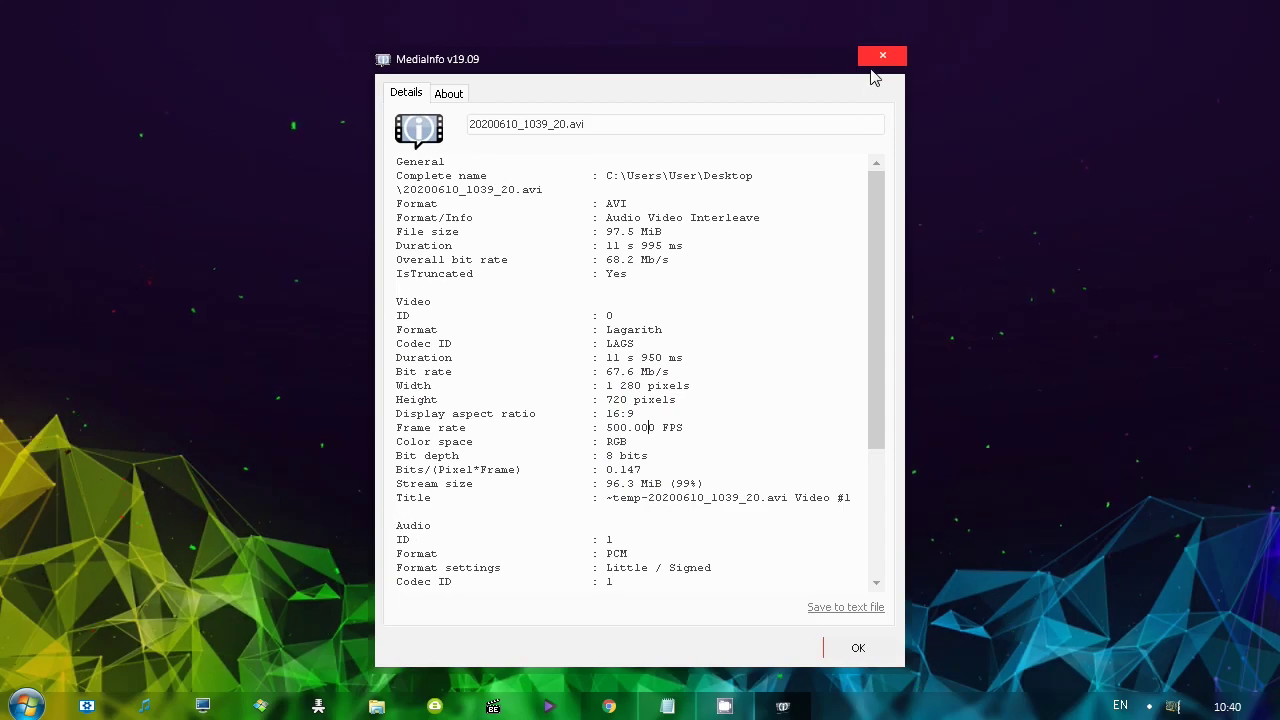
# Close MediaInfo, lower Video Options to 100 fps playback, and confirm the settings
pyautogui.click(874, 64)
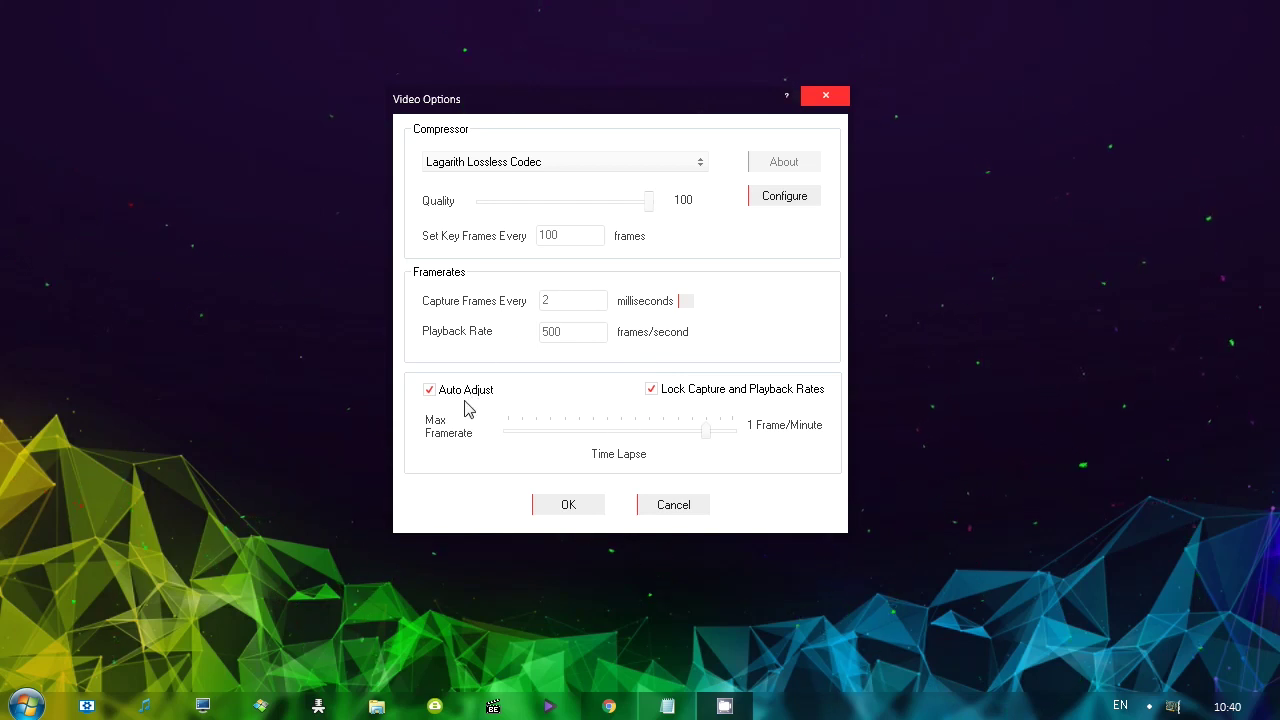
pyautogui.moveTo(706, 431); pyautogui.dragTo(636, 438)
pyautogui.click(573, 507)
pyautogui.click(576, 162)
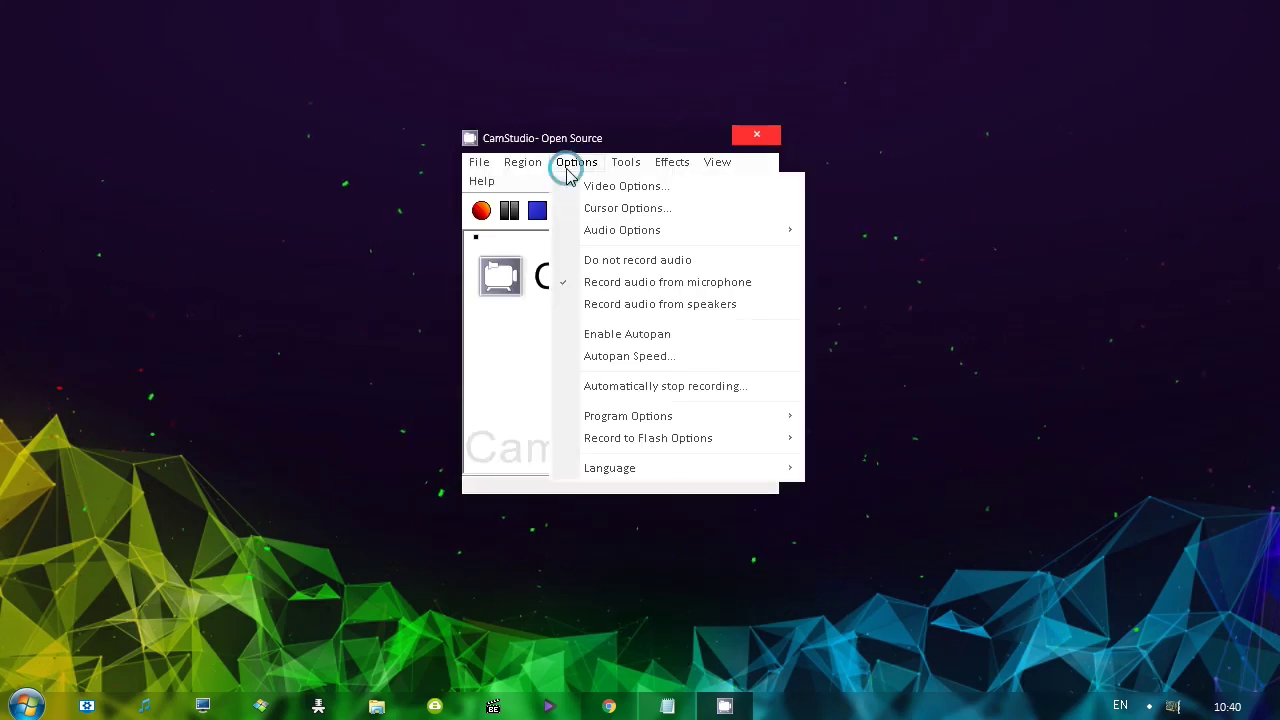
# Try hiding the cursor and the CLIP2 and PENCIL1 custom cursors, then return to the actual cursor
pyautogui.click(601, 210)
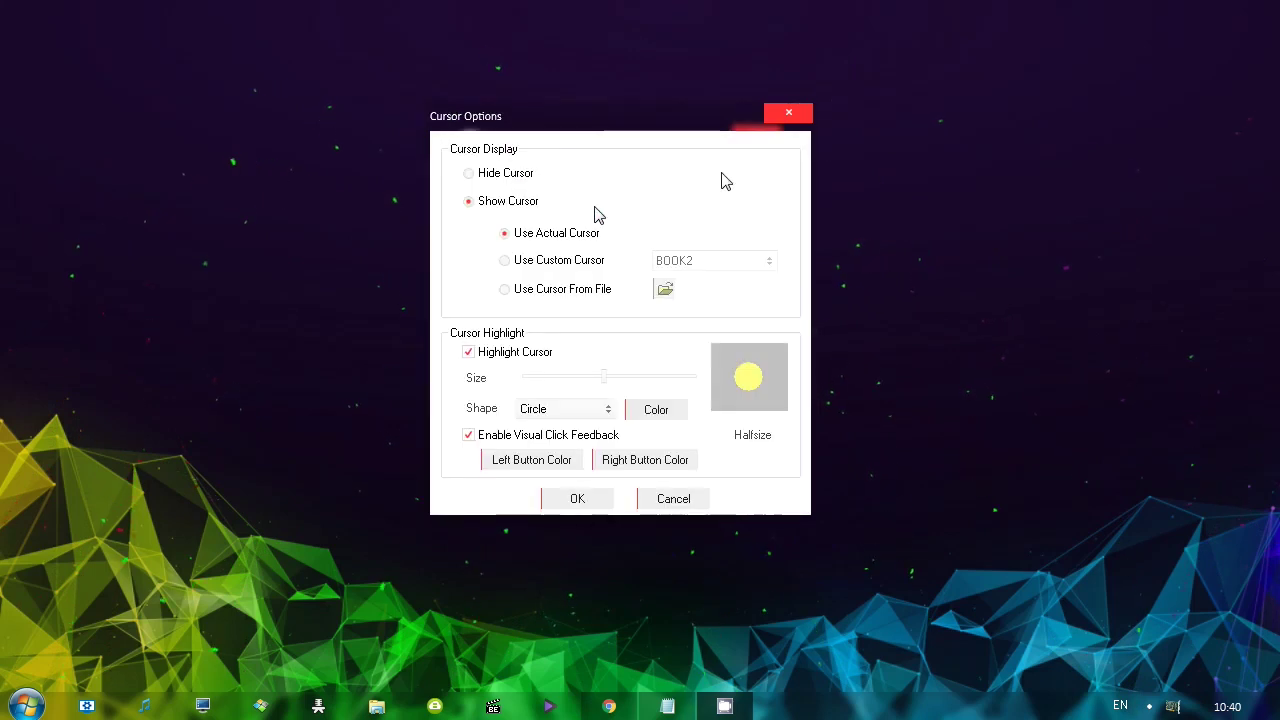
pyautogui.moveTo(564, 130)
pyautogui.mouseDown()
pyautogui.moveTo(386, 130)
pyautogui.moveTo(517, 143)
pyautogui.moveTo(578, 128)
pyautogui.moveTo(549, 121)
pyautogui.mouseUp()
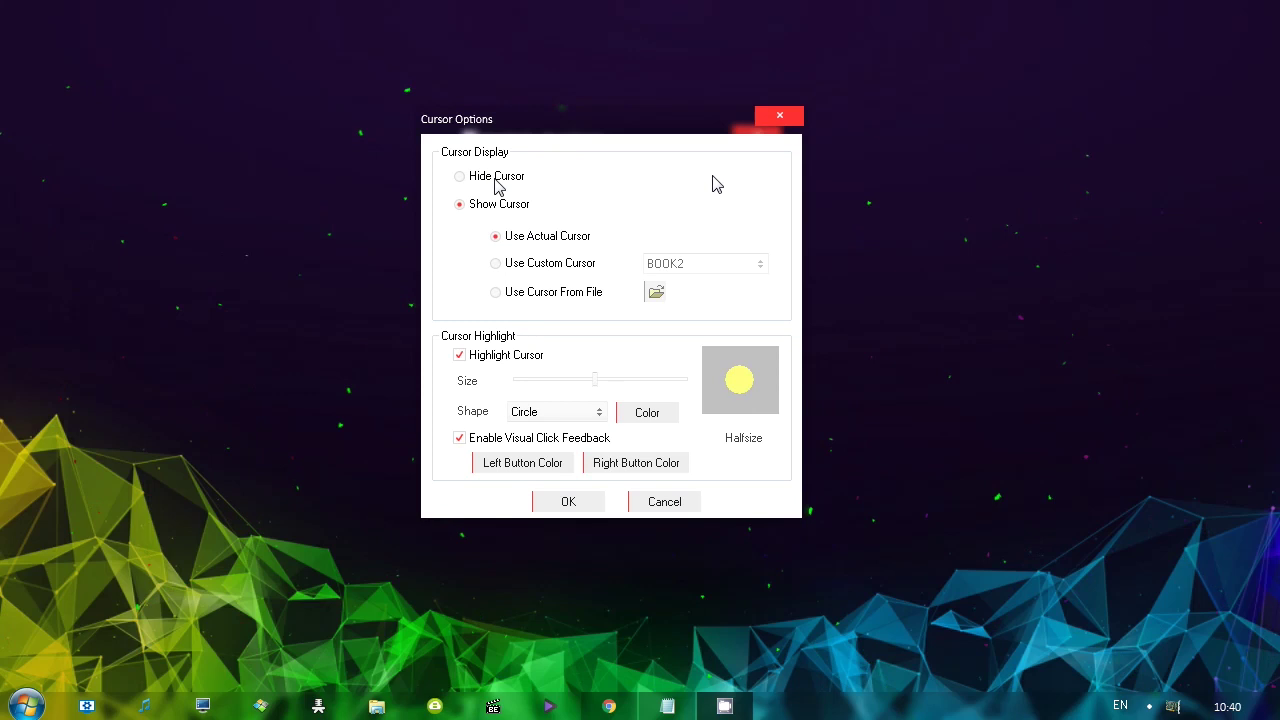
pyautogui.click(463, 176)
pyautogui.click(486, 203)
pyautogui.click(532, 264)
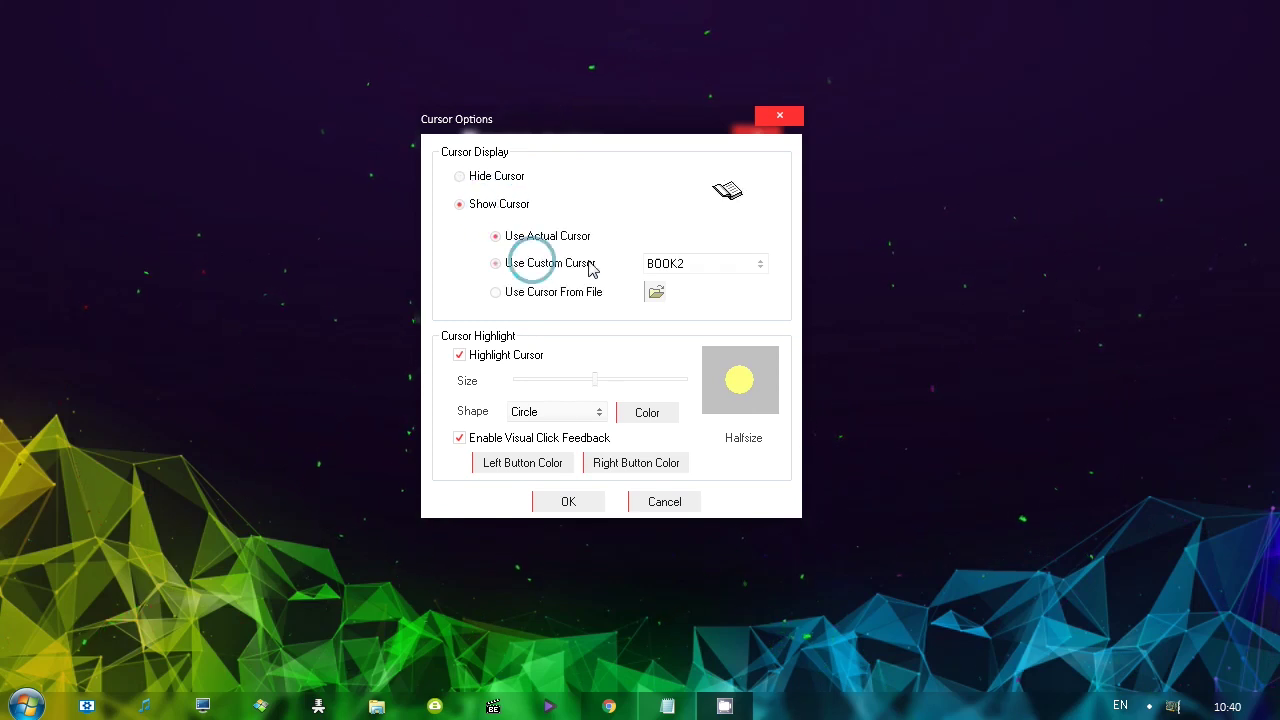
pyautogui.click(695, 263)
pyautogui.click(677, 346)
pyautogui.click(695, 262)
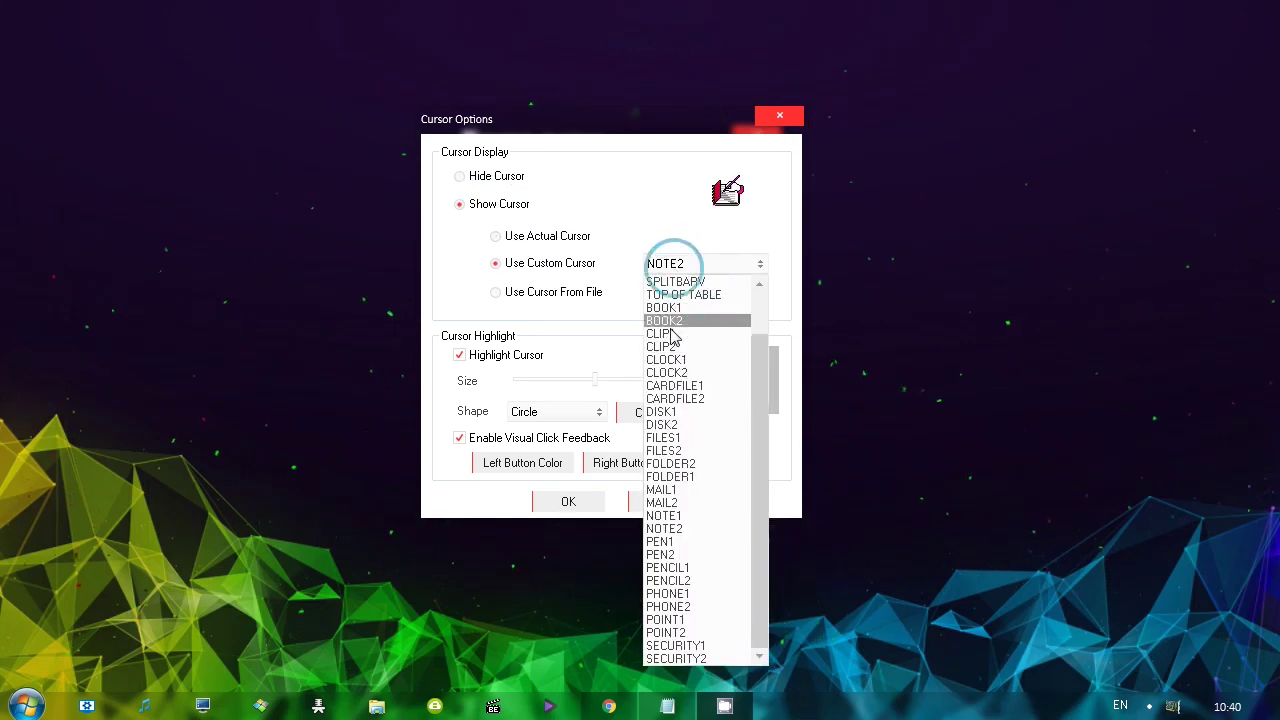
pyautogui.click(668, 567)
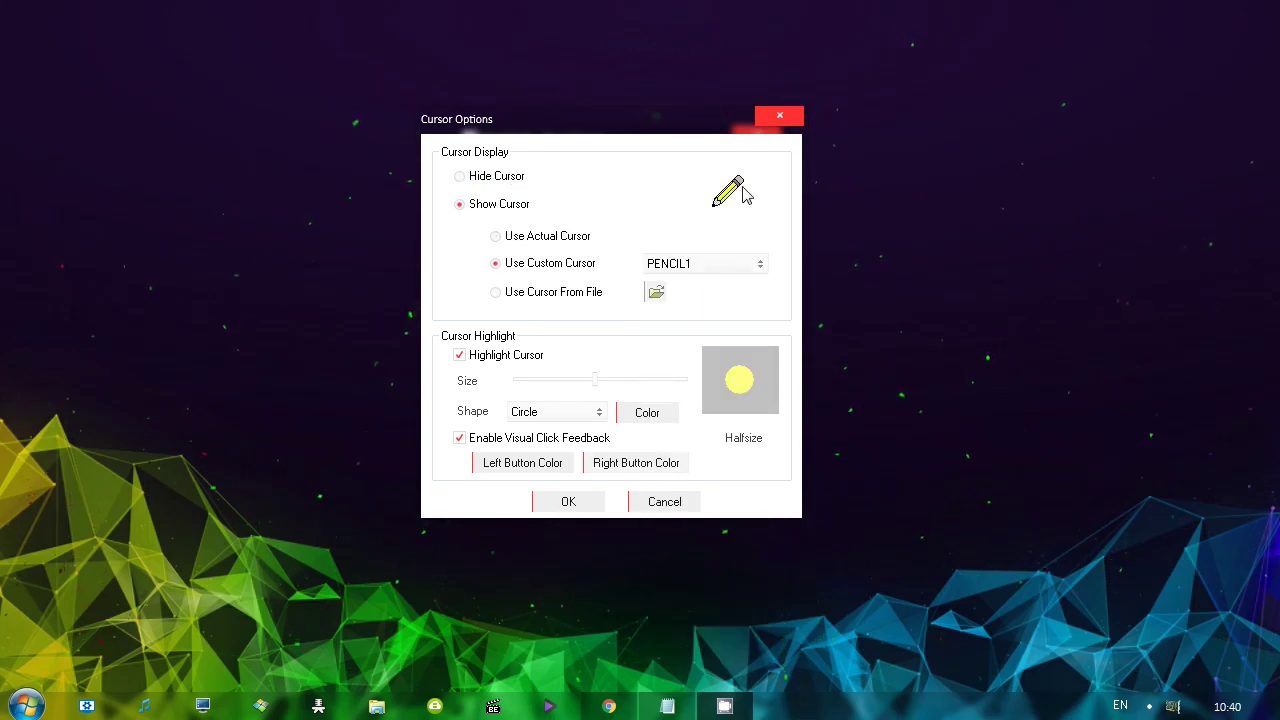
pyautogui.click(535, 240)
# Enlarge the highlight circle and try red before settling on a yellow highlight with click feedback
pyautogui.click(589, 380)
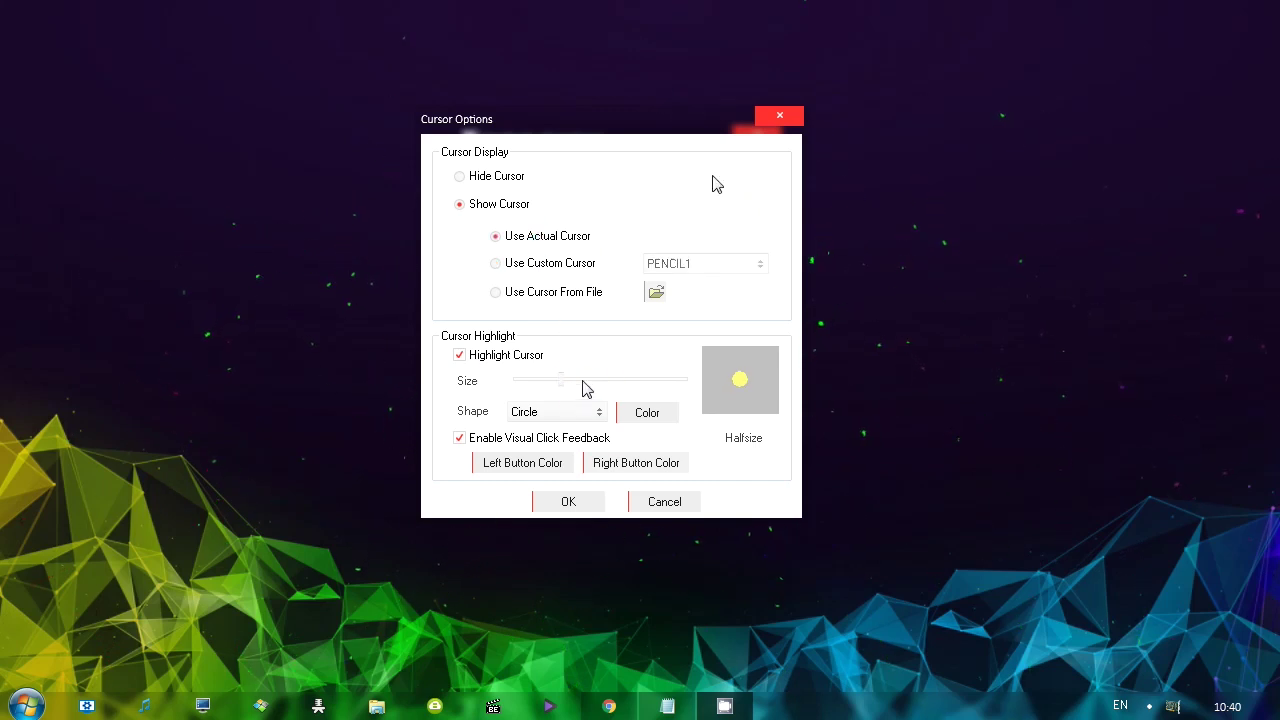
pyautogui.moveTo(560, 384); pyautogui.dragTo(637, 383)
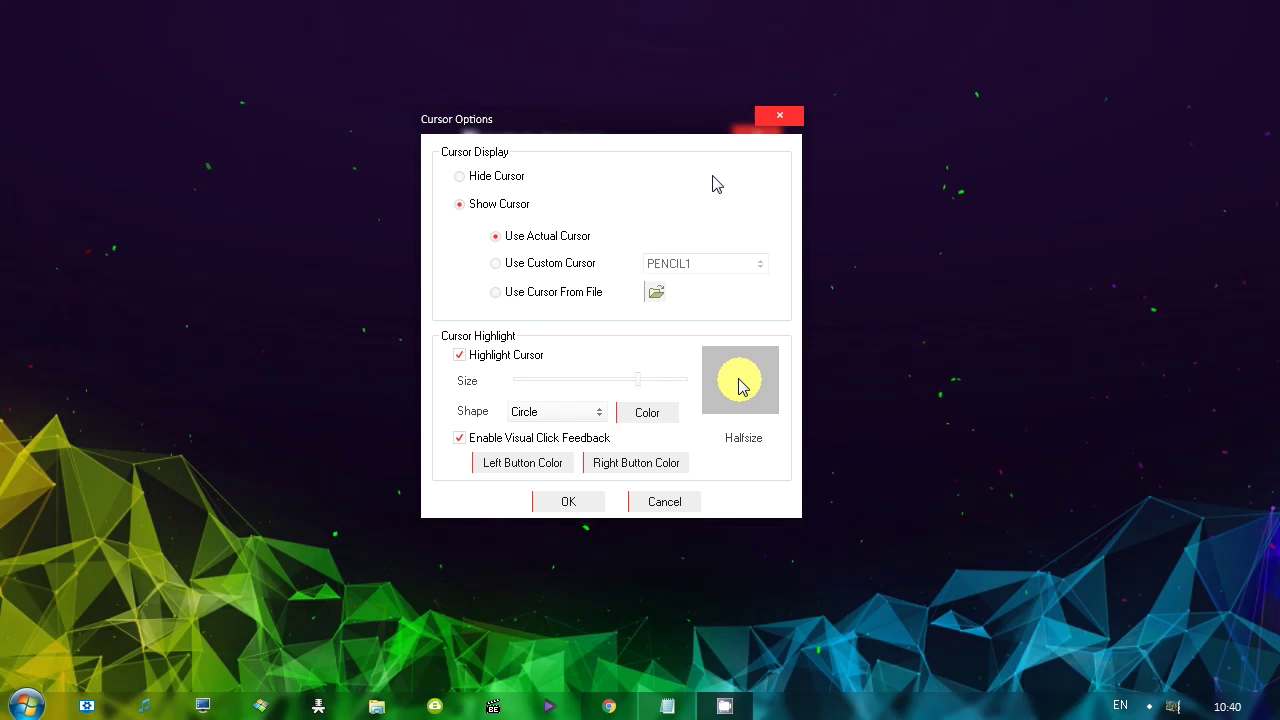
pyautogui.click(706, 412)
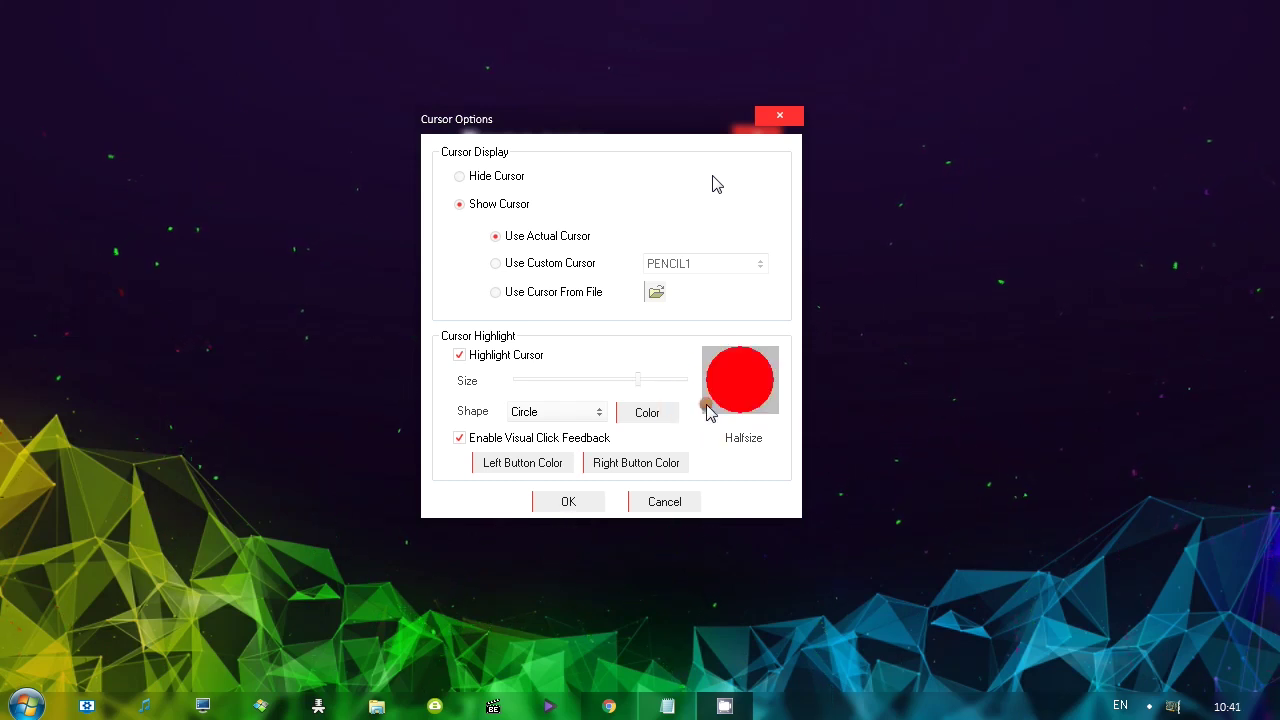
pyautogui.click(706, 412)
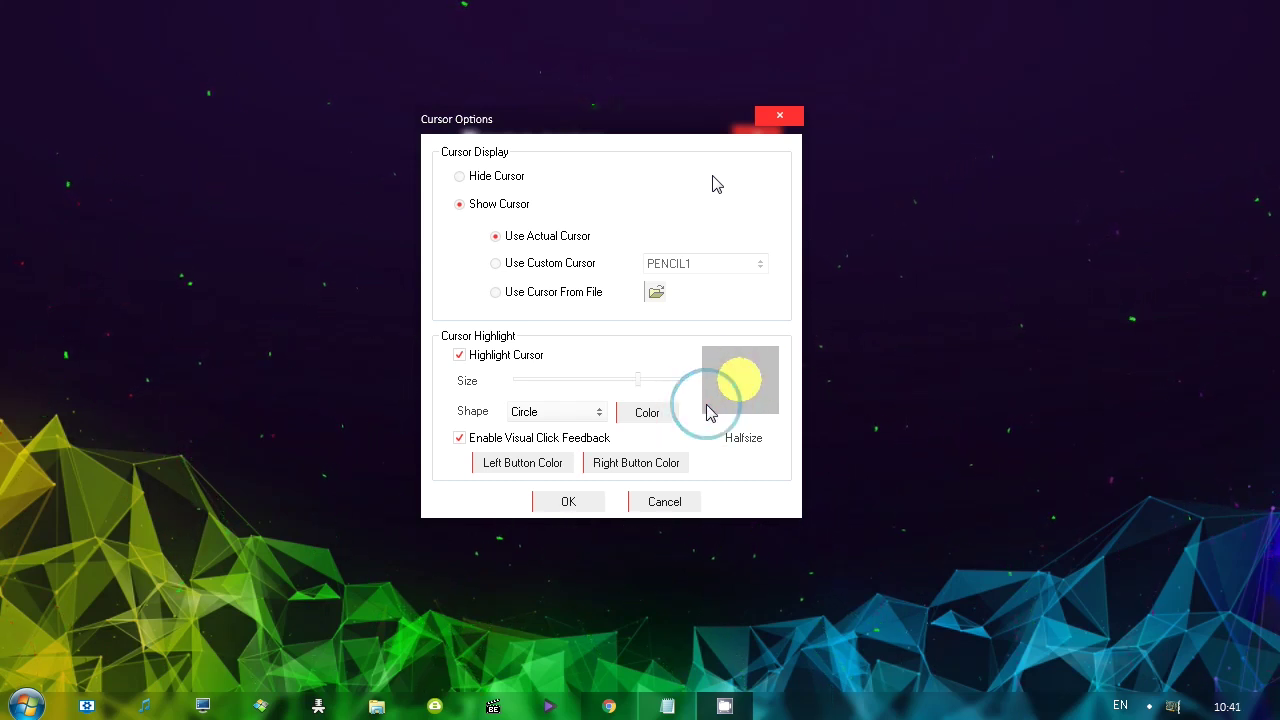
pyautogui.click(706, 412)
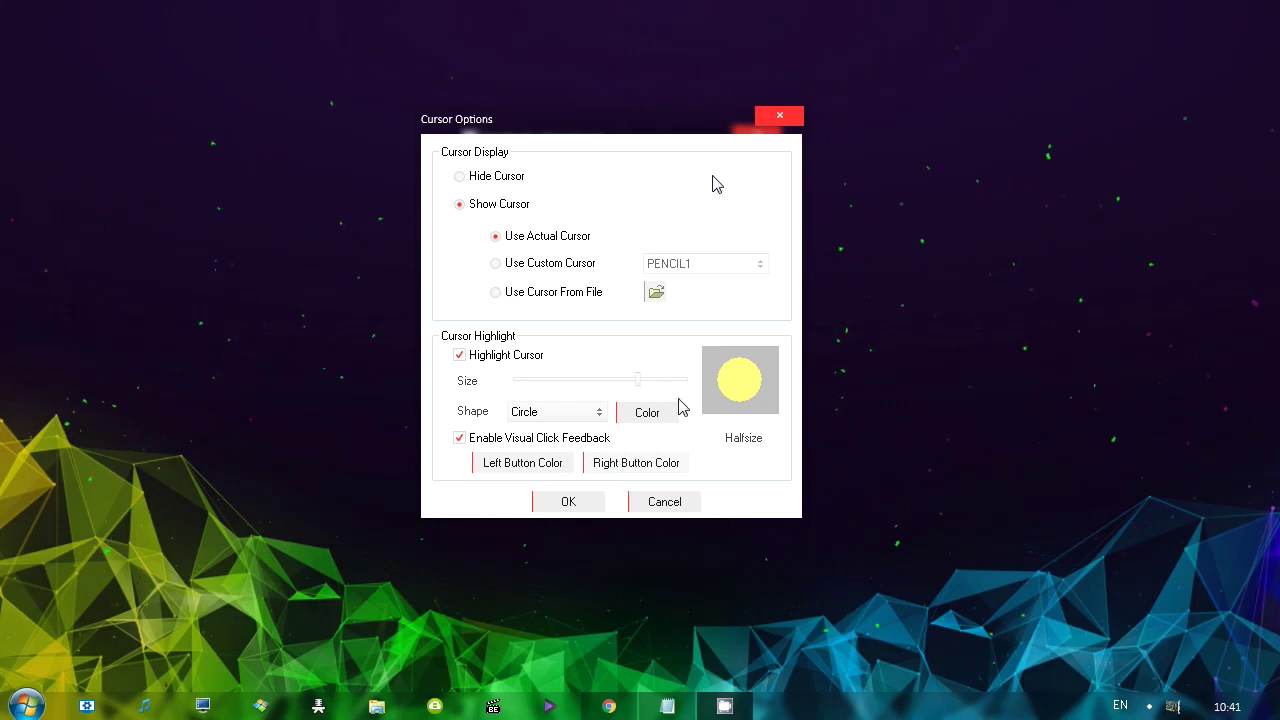
pyautogui.click(718, 376)
# Try Ellipse and Rectangle shapes, keep Circle, enlarge it further, and save the cursor settings
pyautogui.click(531, 411)
pyautogui.click(556, 440)
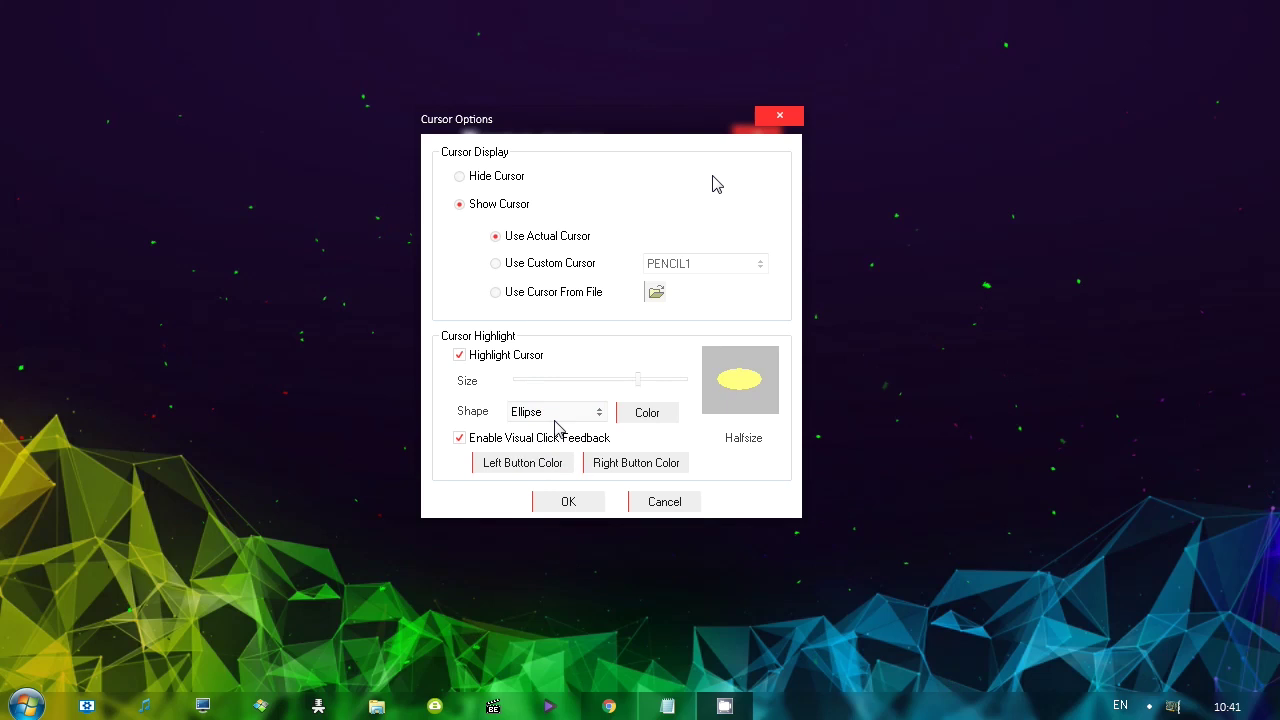
pyautogui.click(556, 413)
pyautogui.click(545, 473)
pyautogui.click(556, 413)
pyautogui.click(543, 430)
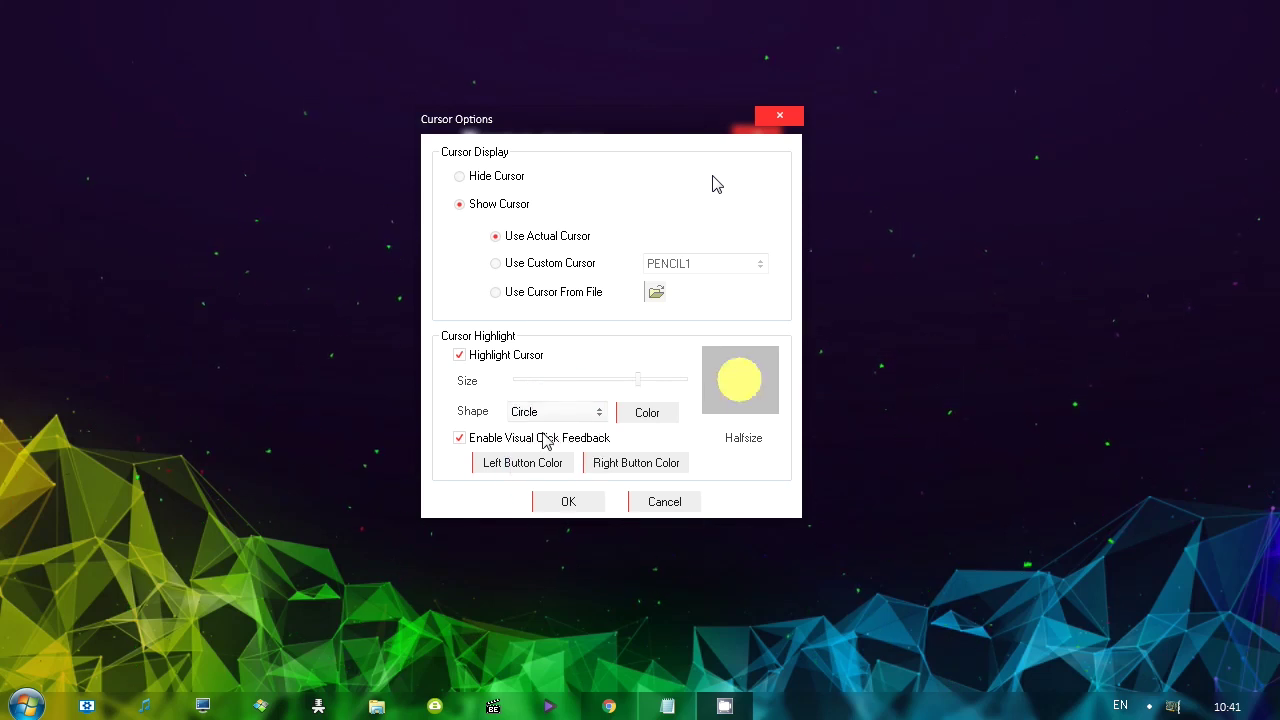
pyautogui.moveTo(647, 376); pyautogui.dragTo(700, 377)
pyautogui.click(568, 501)
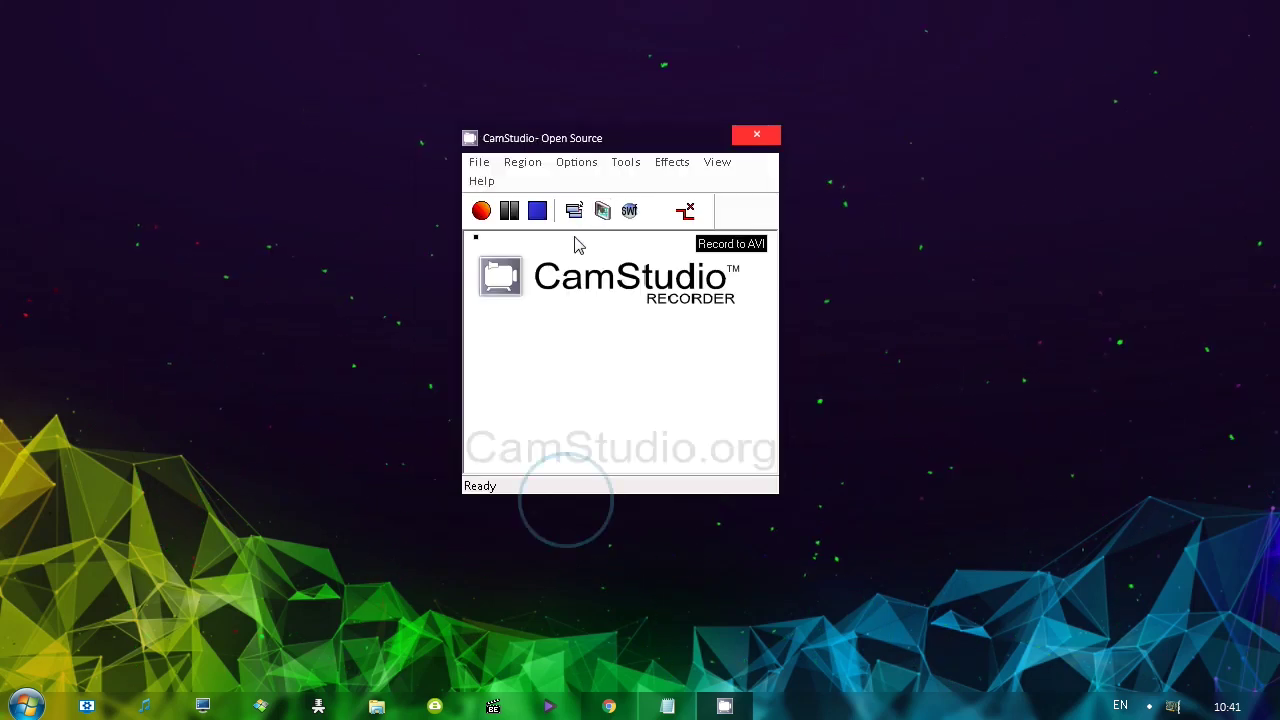
# Check the microphone audio settings, keeping the current device at 44.1 kHz, mono, 16-bit
pyautogui.click(568, 170)
pyautogui.moveTo(608, 234)
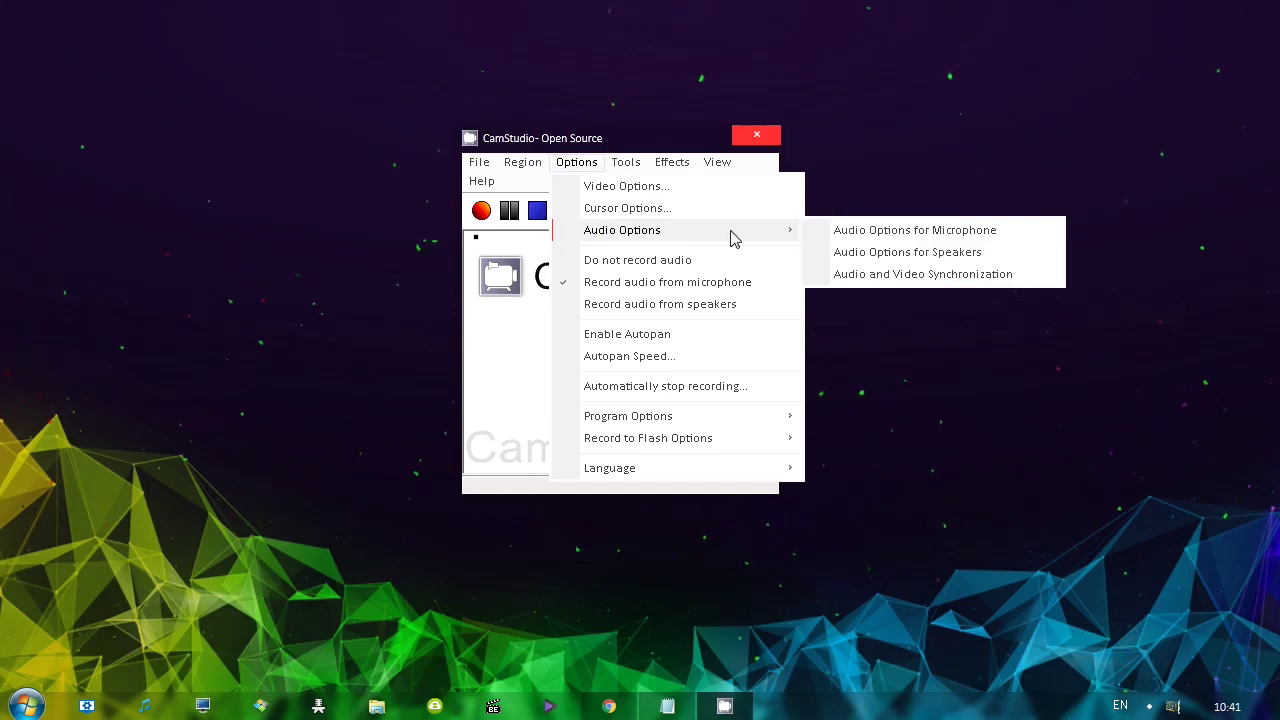
pyautogui.click(917, 233)
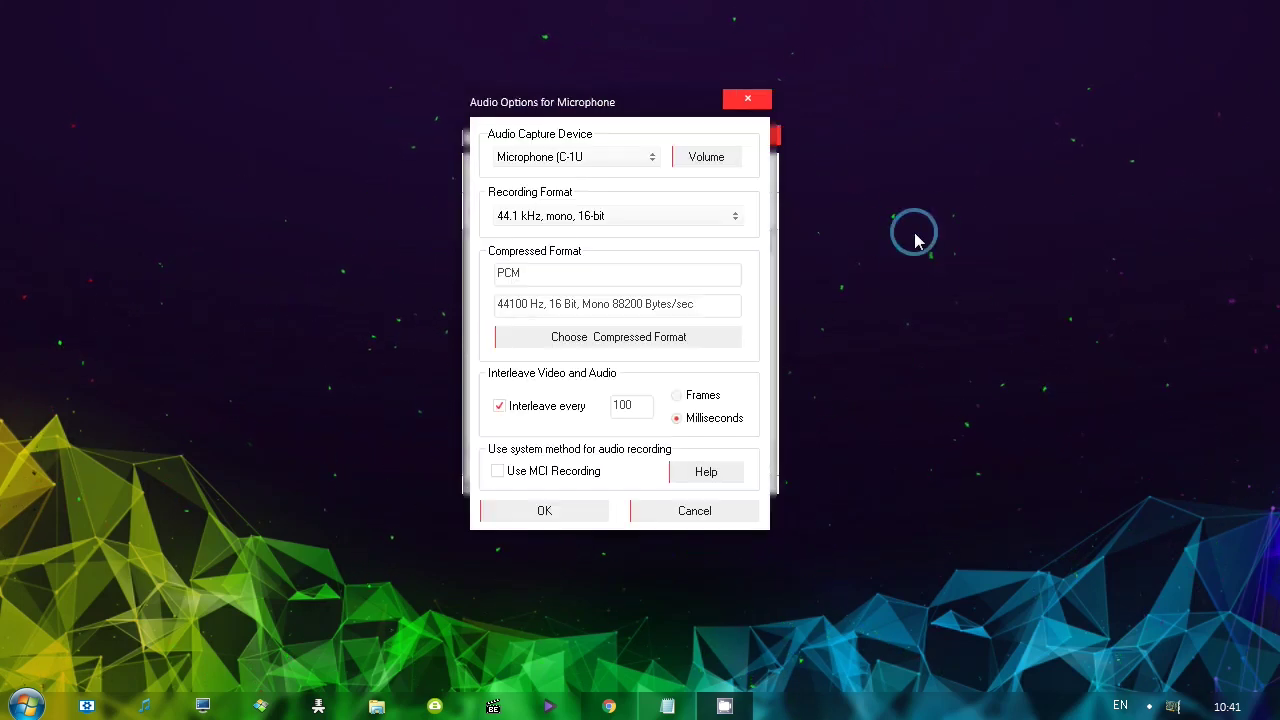
pyautogui.click(626, 157)
pyautogui.click(580, 157)
pyautogui.click(548, 216)
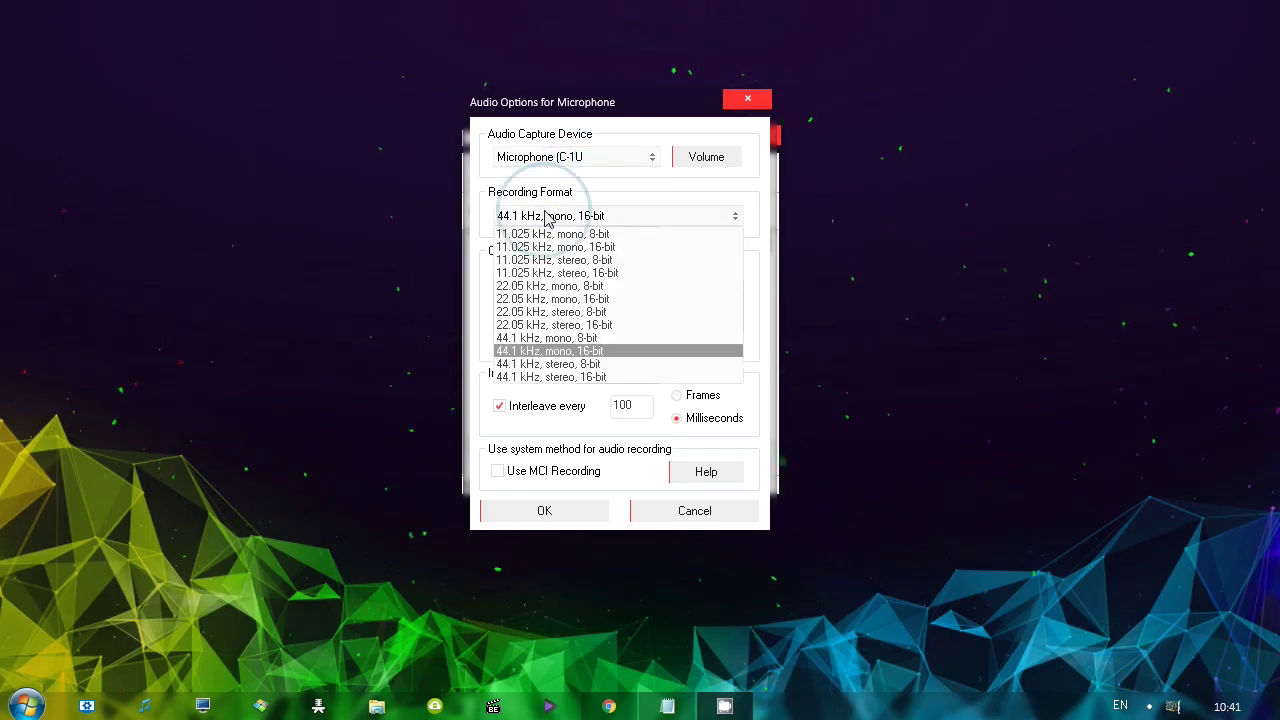
pyautogui.click(548, 217)
# Preview MPEG Layer-3 compression at 64 kBit/s mono, then discard it to keep PCM and close
pyautogui.click(575, 339)
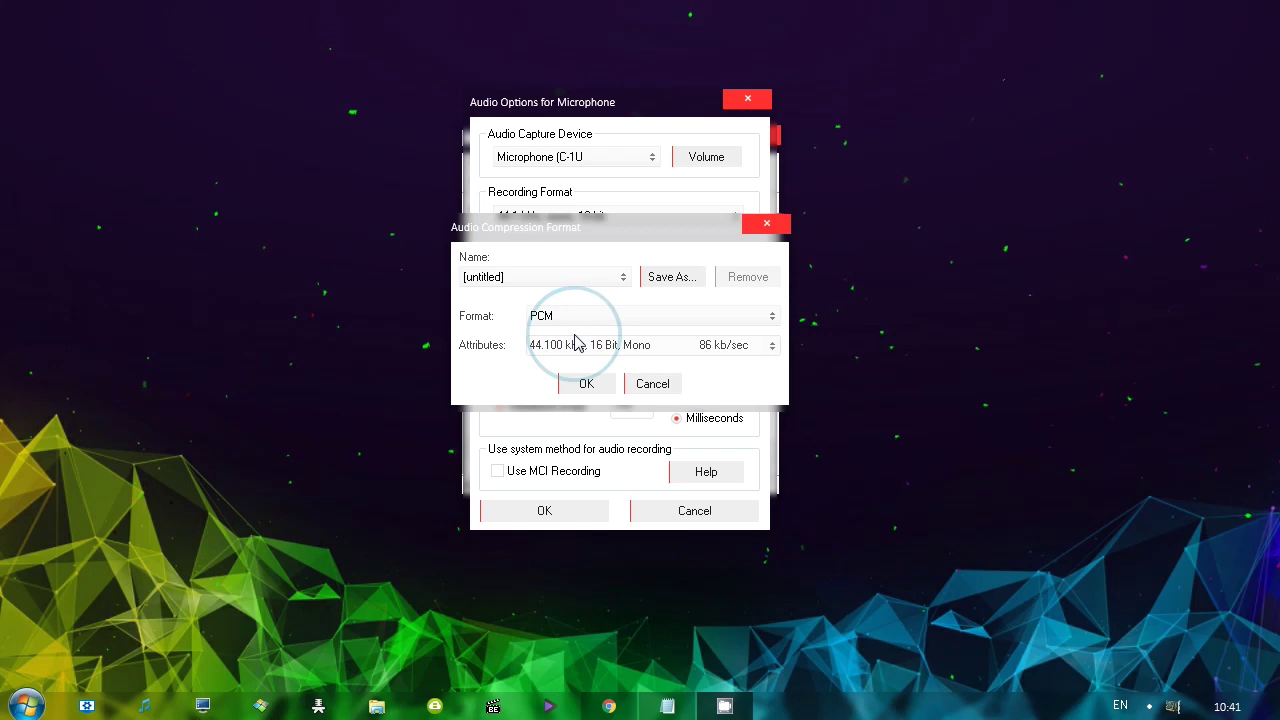
pyautogui.click(566, 316)
pyautogui.click(590, 399)
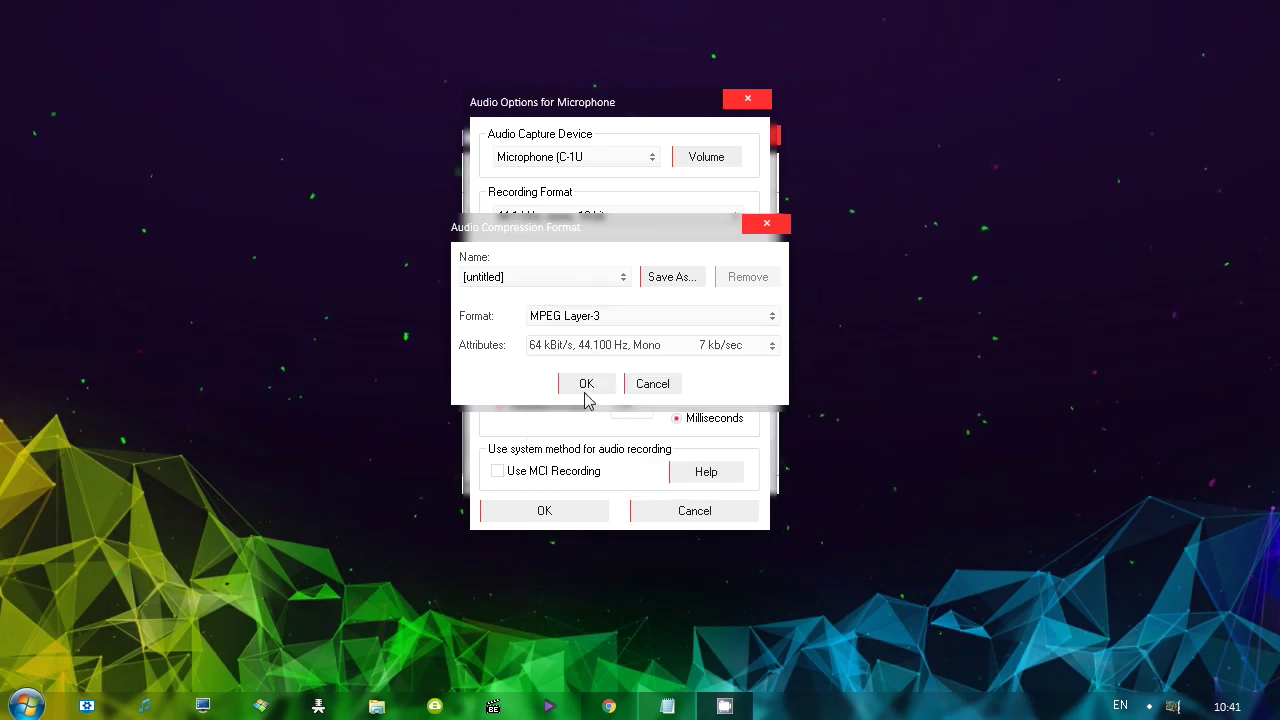
pyautogui.click(588, 345)
pyautogui.click(592, 352)
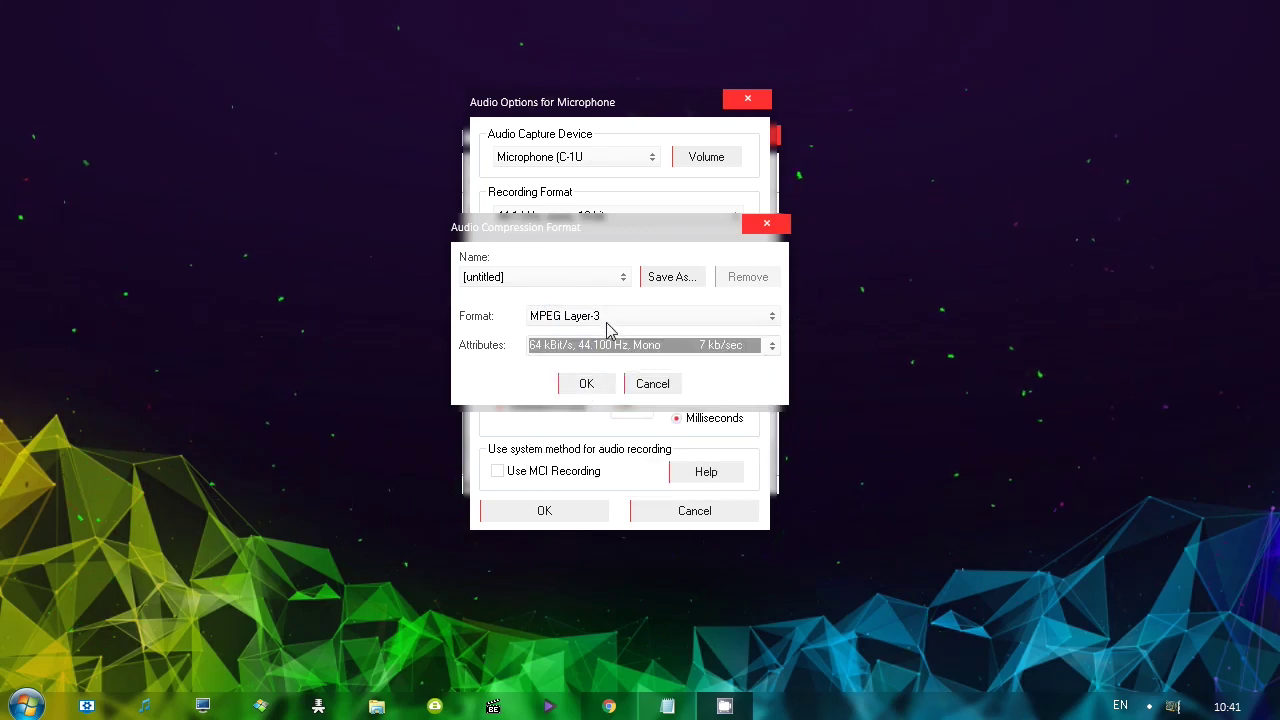
pyautogui.click(606, 318)
pyautogui.click(604, 314)
pyautogui.click(672, 386)
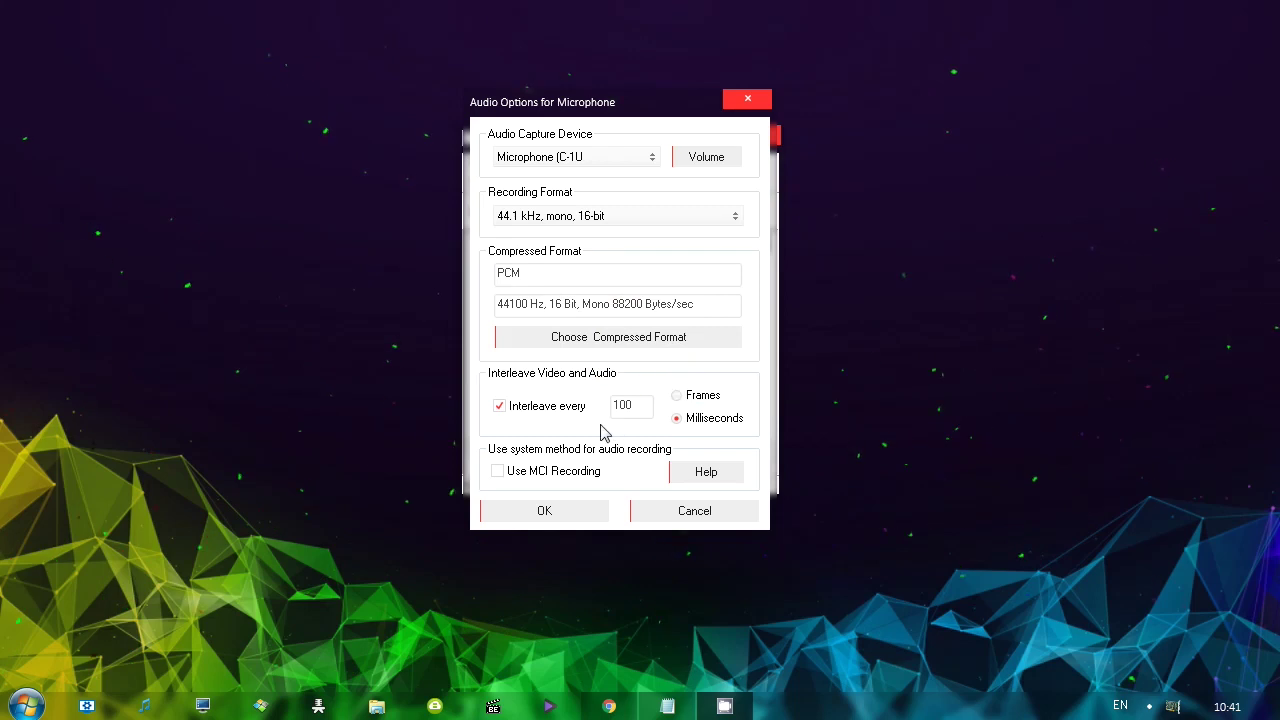
pyautogui.click(545, 511)
# Bring up the Audio Options list again
pyautogui.click(626, 162)
pyautogui.moveTo(576, 162)
pyautogui.moveTo(622, 230)
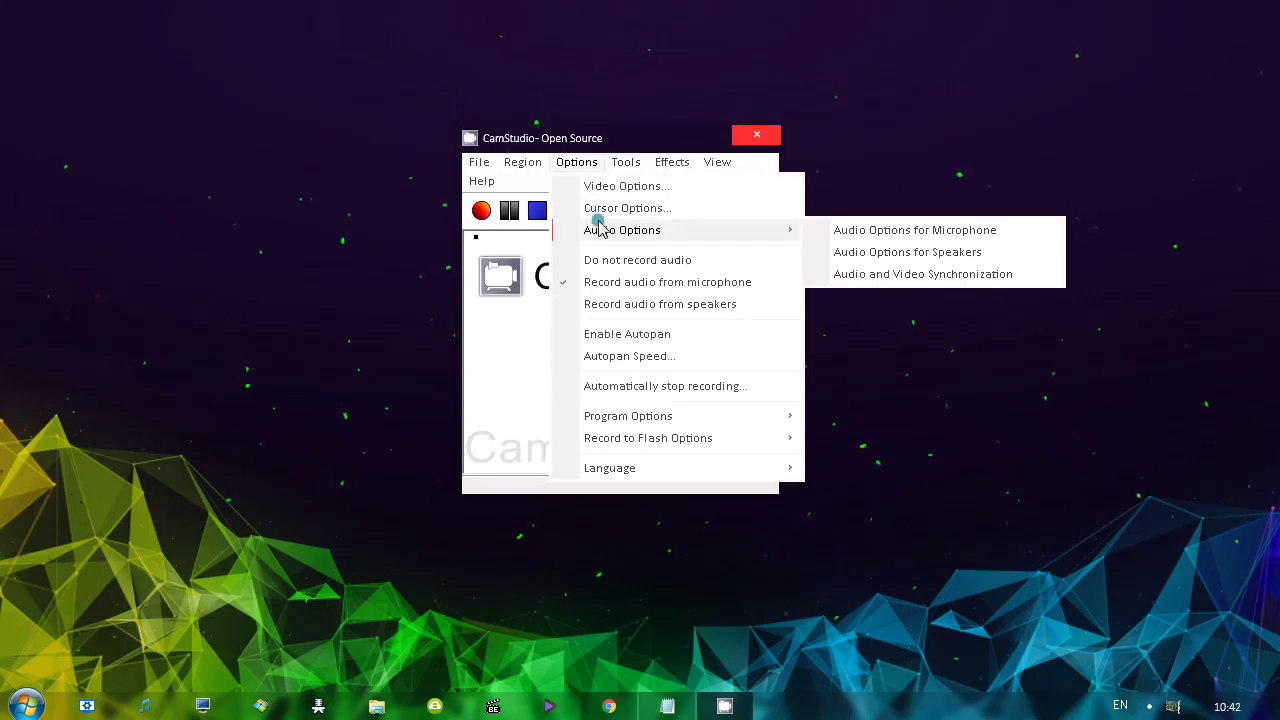
pyautogui.click(896, 262)
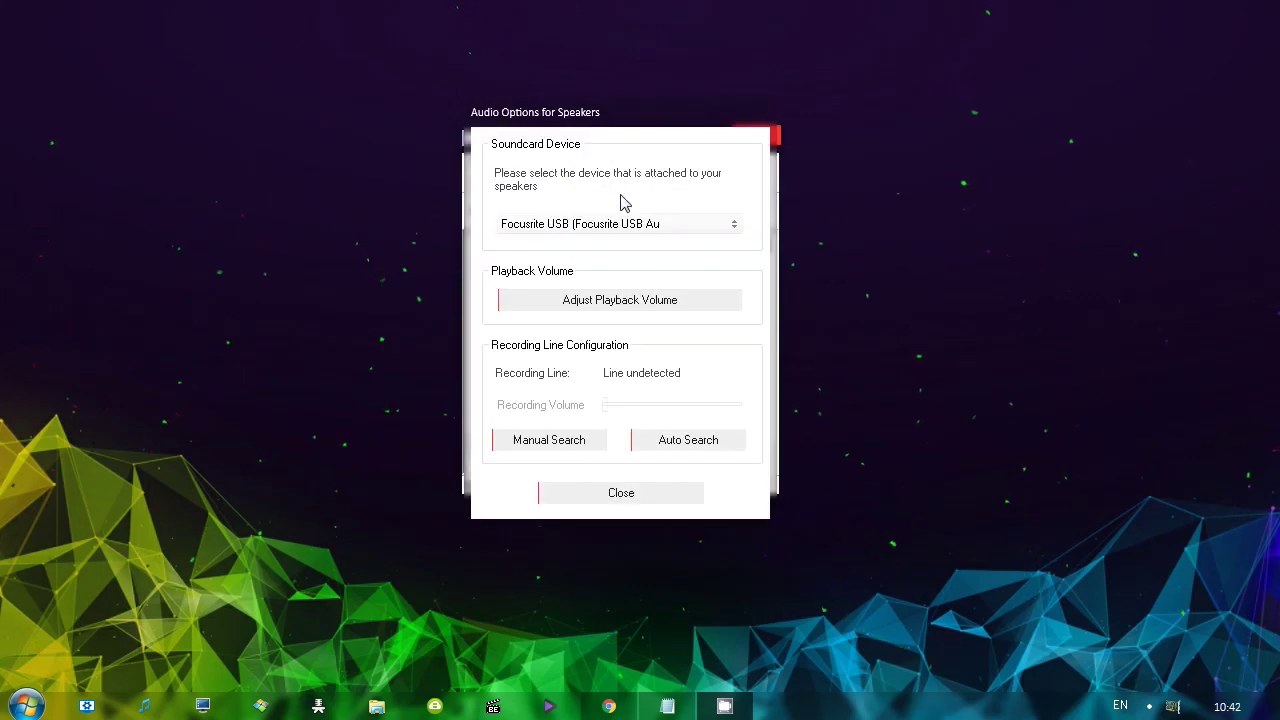
pyautogui.click(572, 228)
pyautogui.click(545, 238)
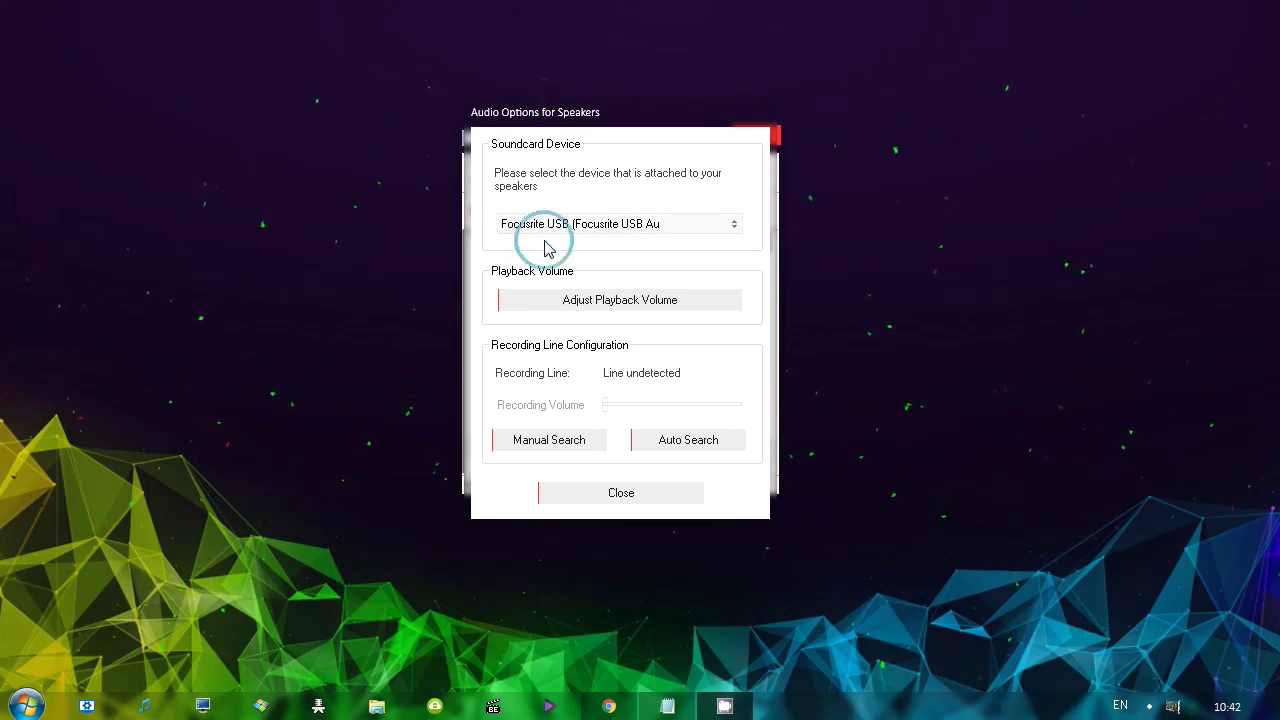
pyautogui.click(588, 306)
pyautogui.click(466, 23)
pyautogui.click(914, 282)
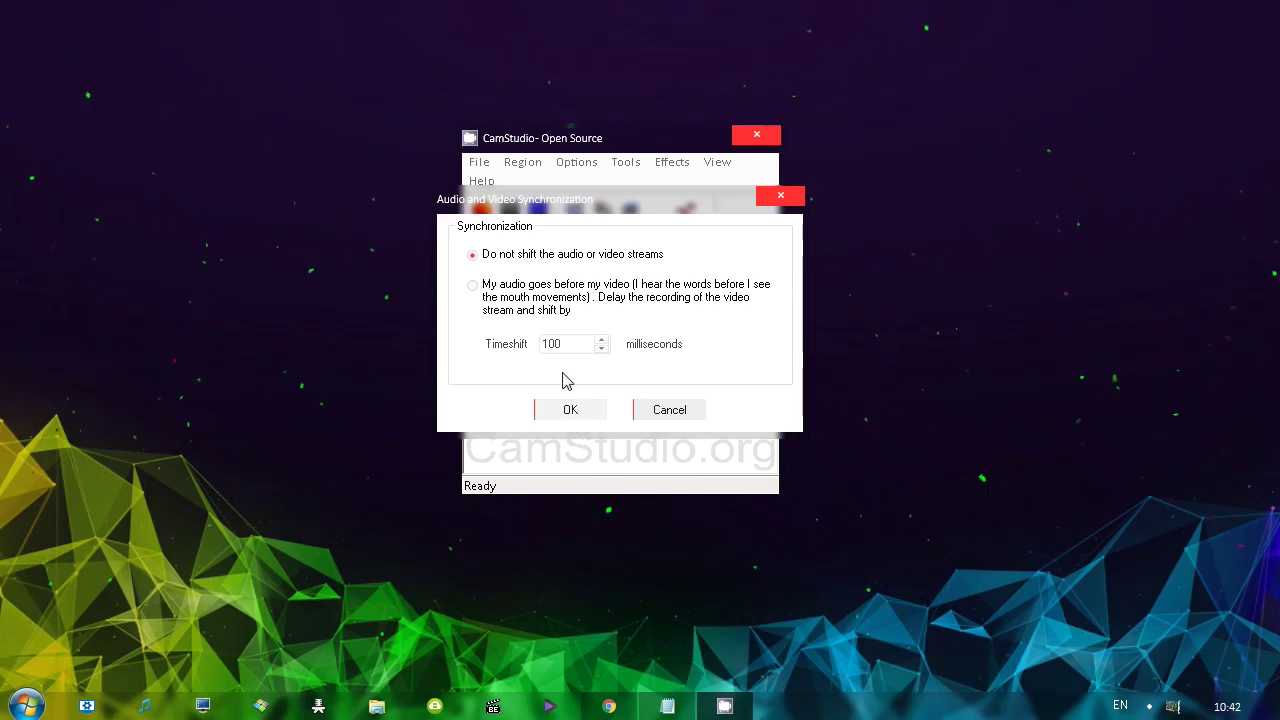
pyautogui.click(590, 412)
pyautogui.click(588, 165)
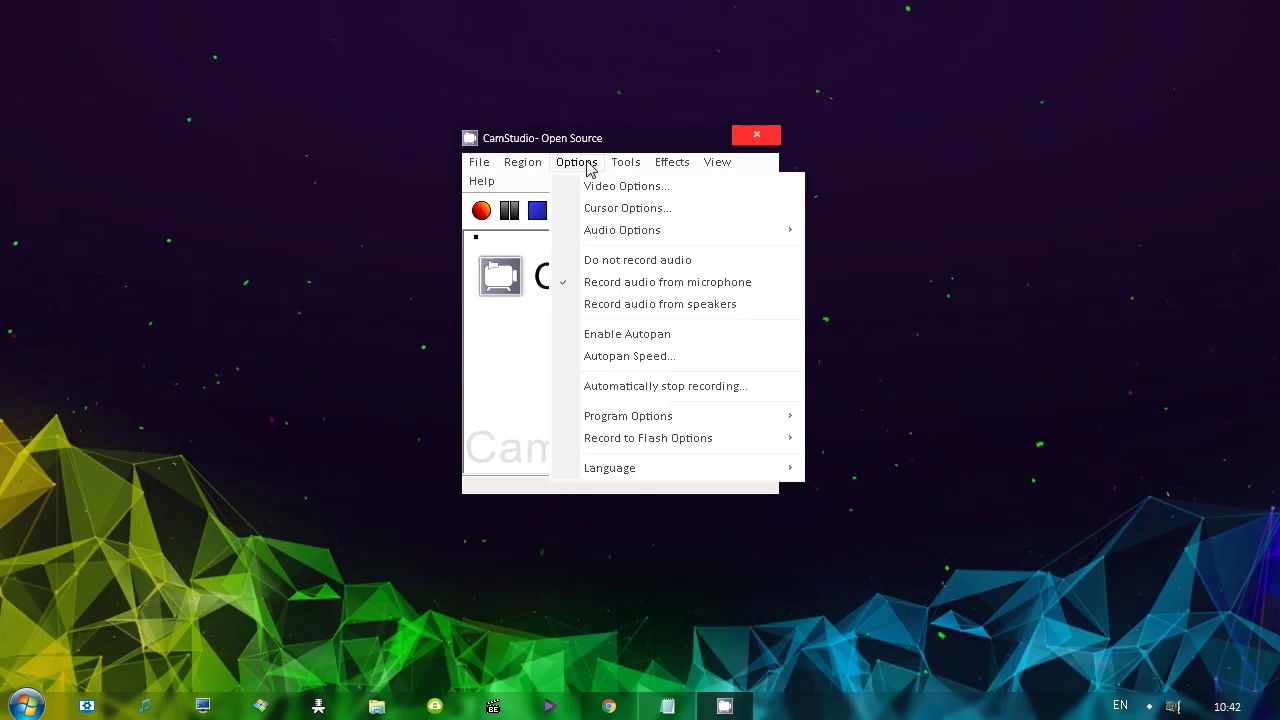
# Turn on autopan and keep its maximum speed at 20
pyautogui.click(640, 334)
pyautogui.click(576, 162)
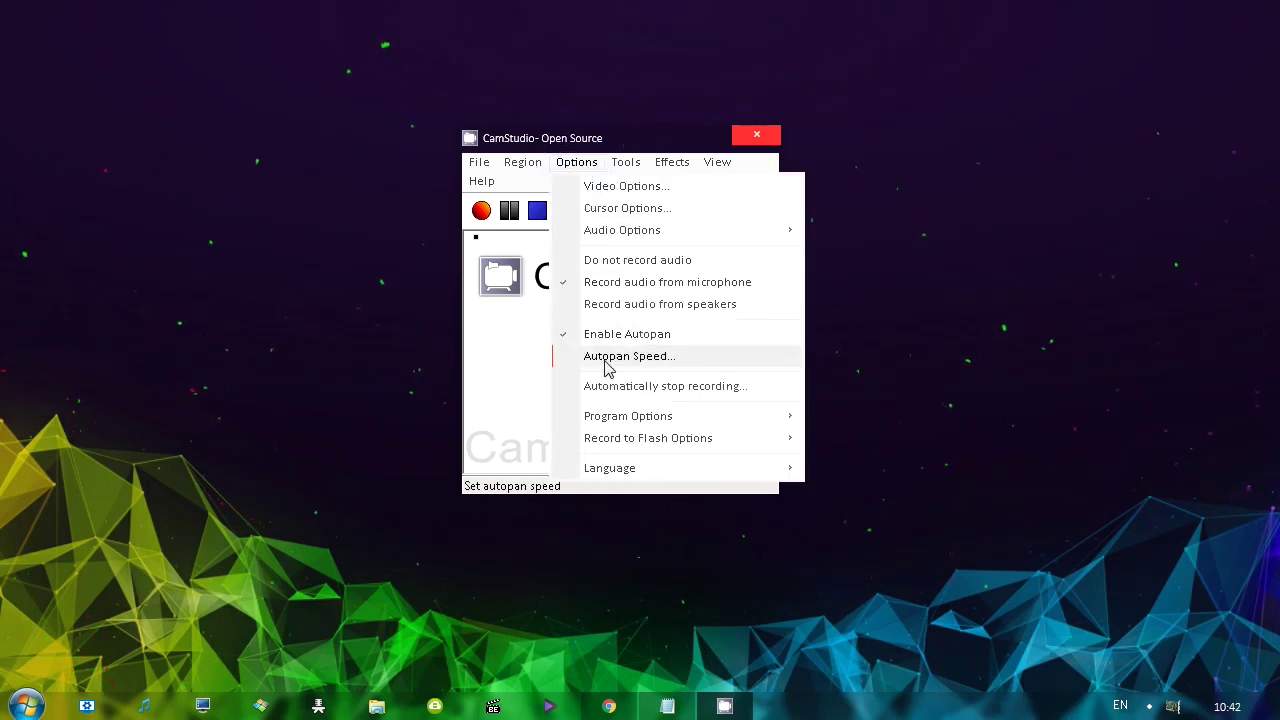
pyautogui.click(610, 360)
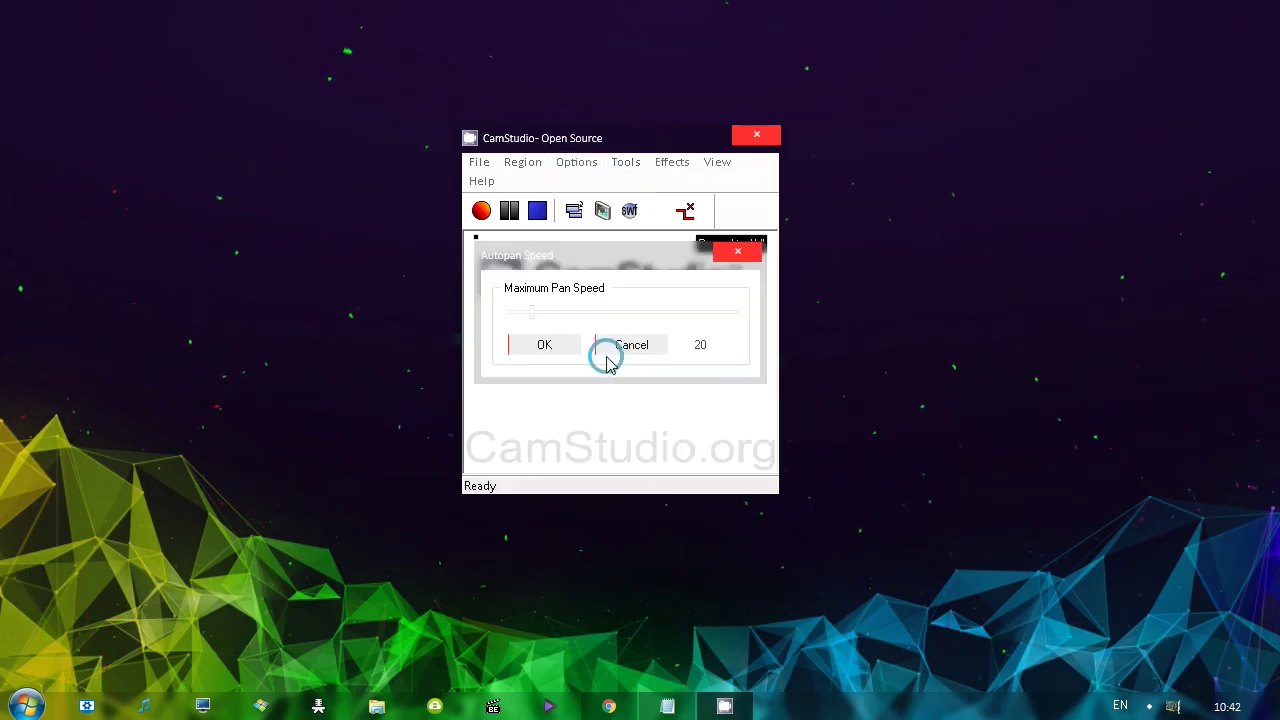
pyautogui.click(540, 346)
# Record a 640×360 fixed-region test clip at 100,100 and close its VLC playback
pyautogui.click(577, 162)
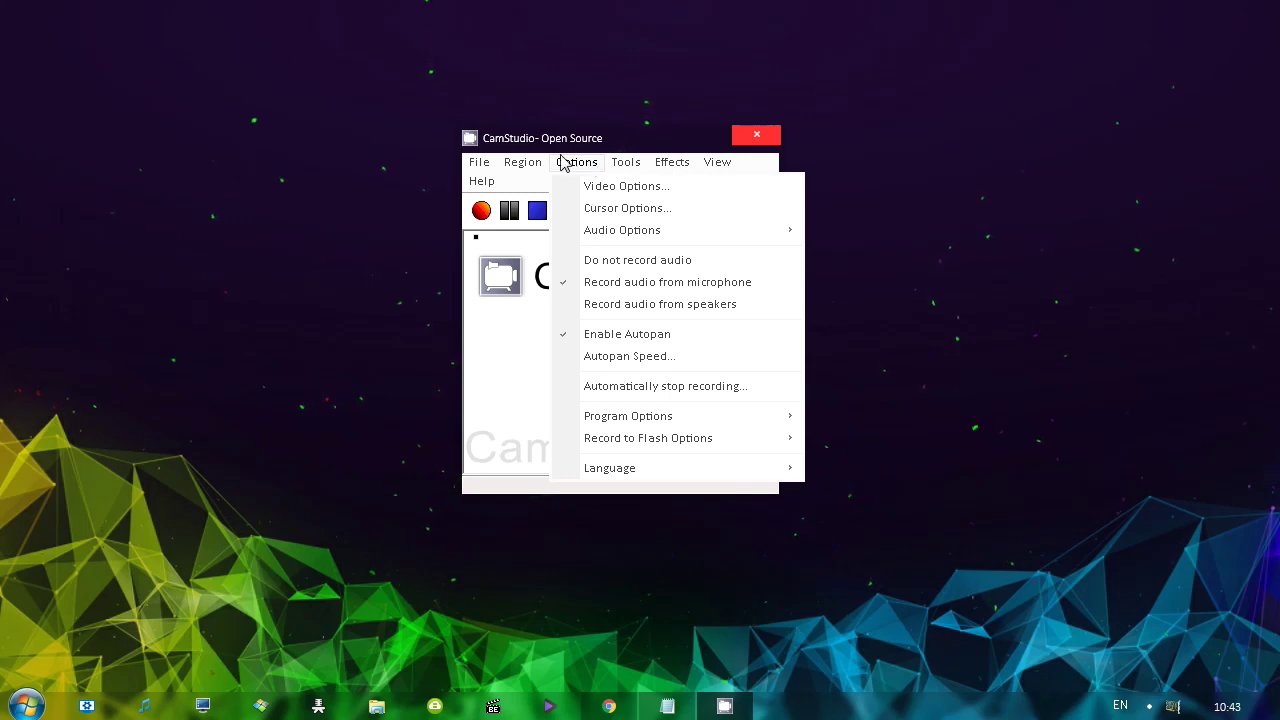
pyautogui.moveTo(522, 162)
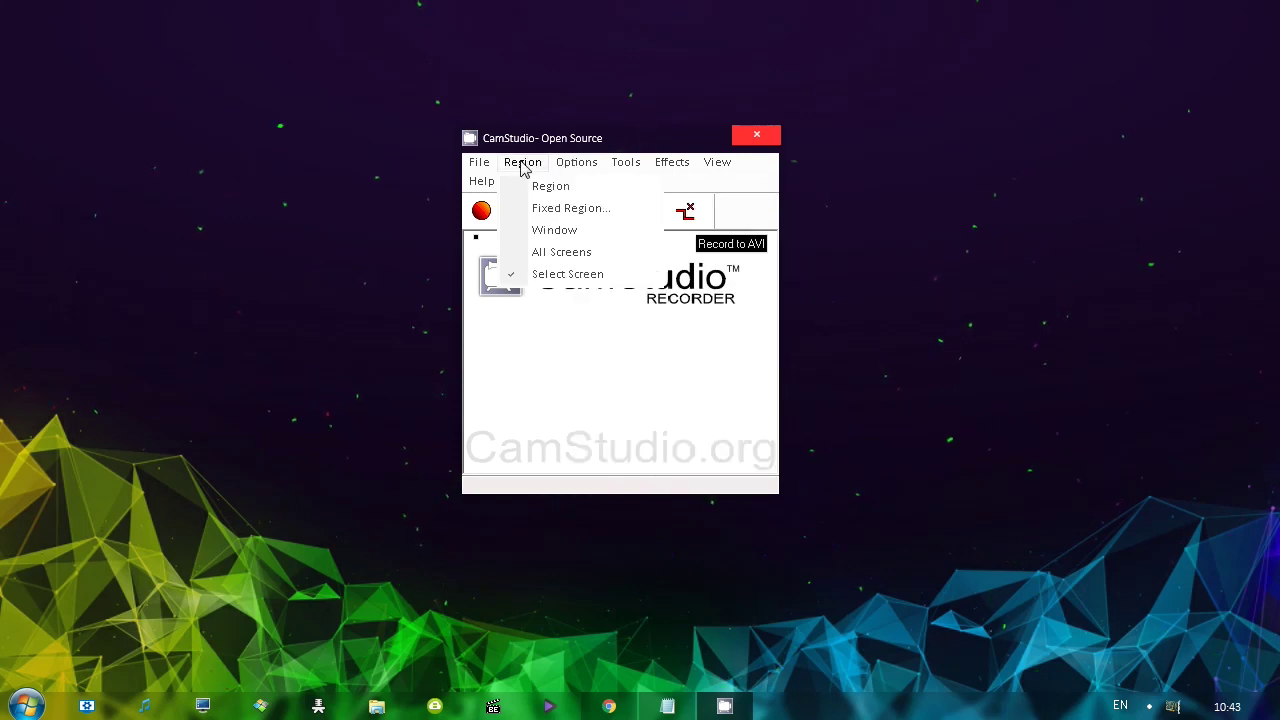
pyautogui.click(548, 216)
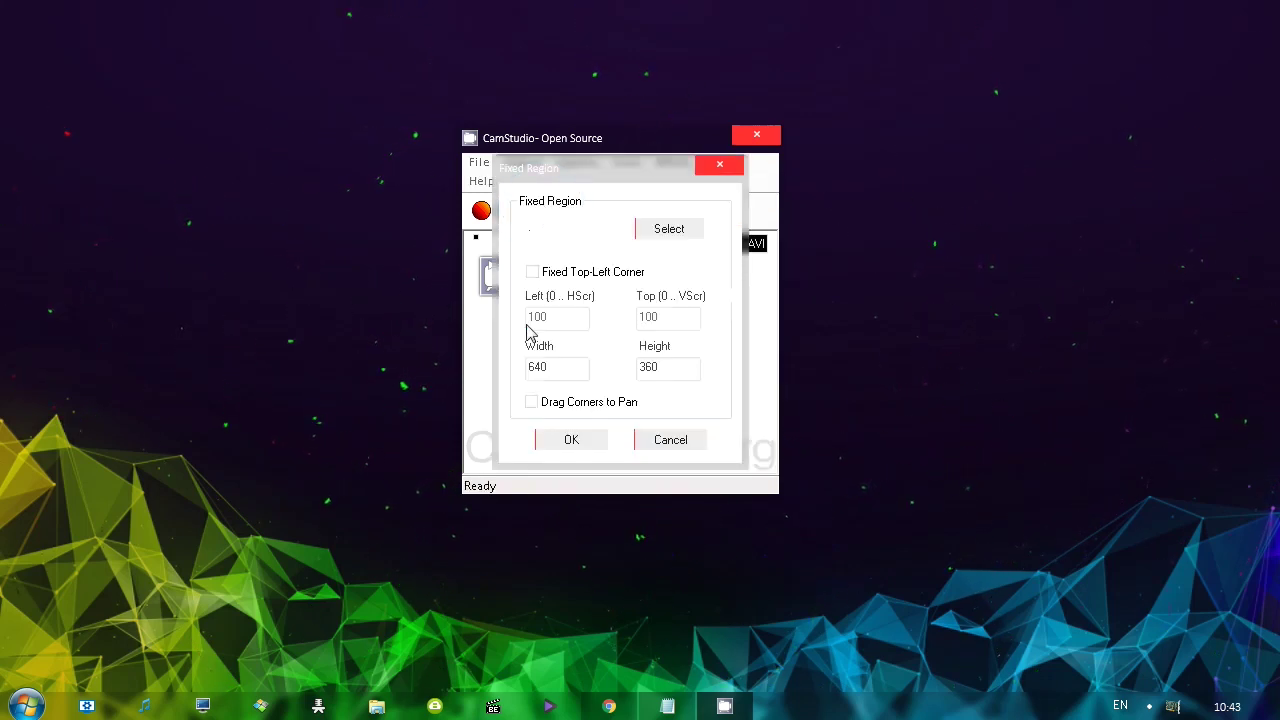
pyautogui.click(565, 437)
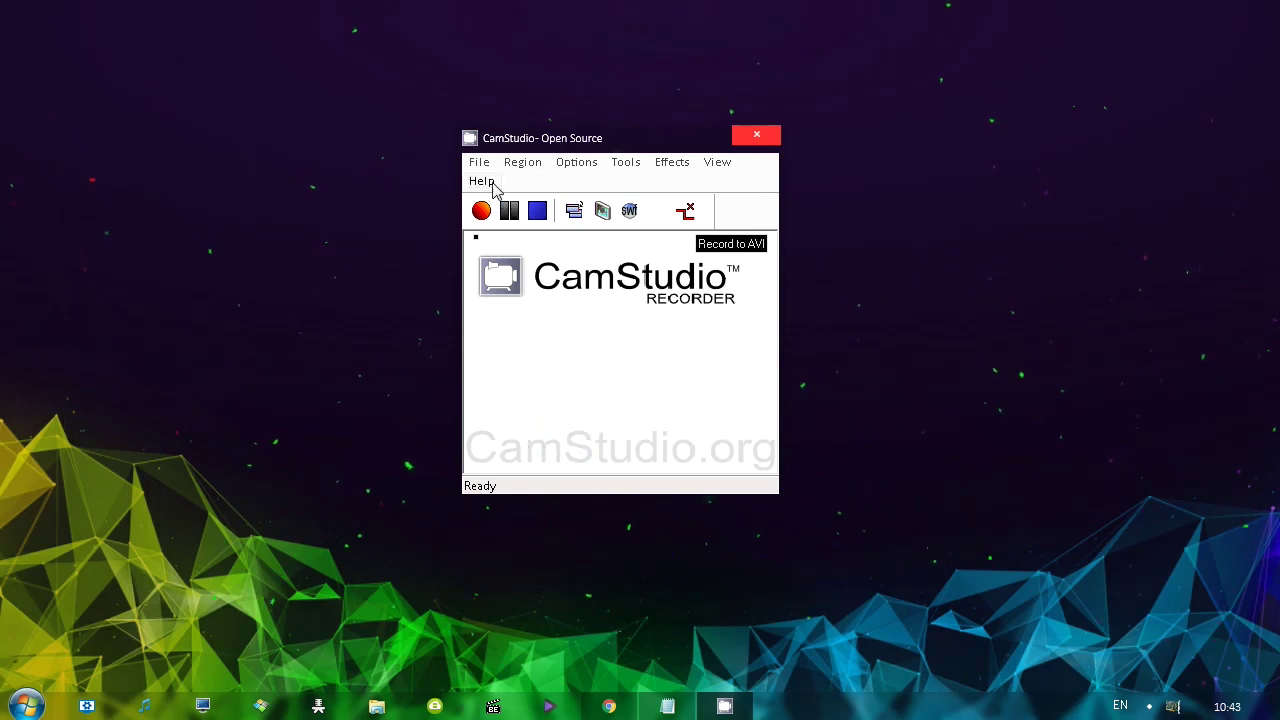
pyautogui.click(481, 210)
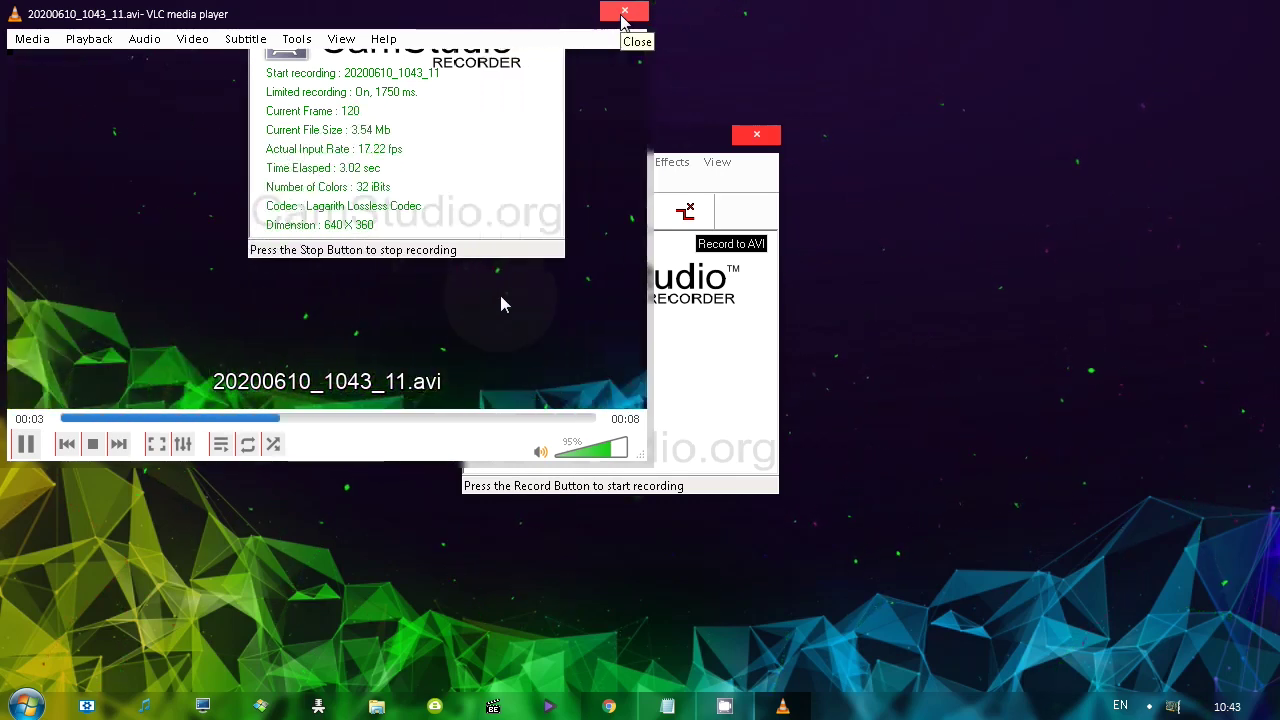
pyautogui.click(623, 13)
pyautogui.click(577, 162)
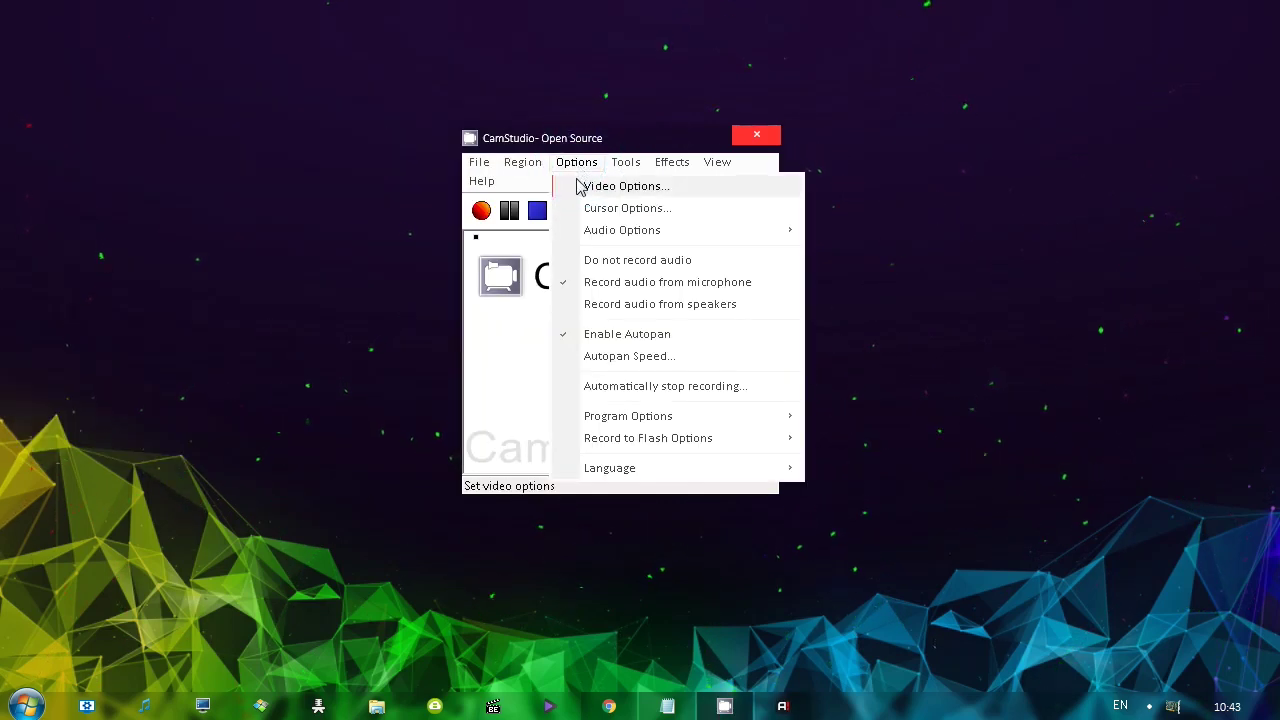
# Lower the autopan speed from 20 to 1, record a test clip, and review it in VLC
pyautogui.click(615, 360)
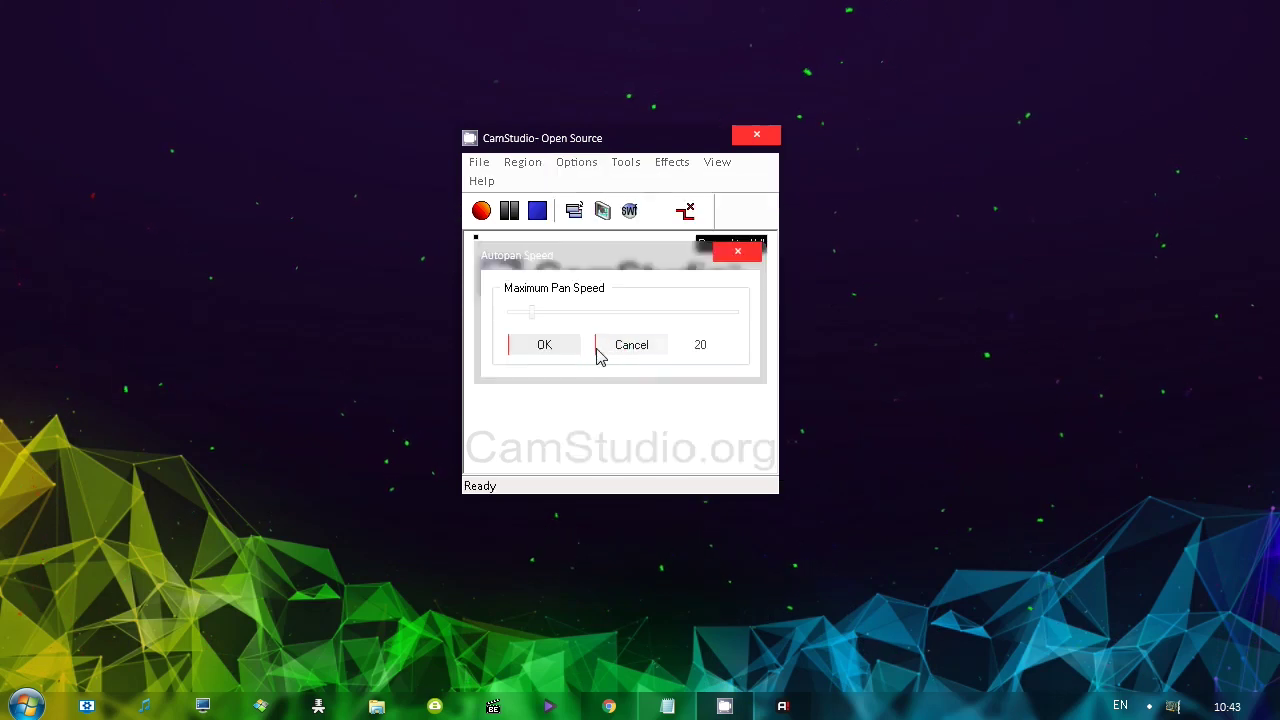
pyautogui.moveTo(537, 314); pyautogui.dragTo(523, 314)
pyautogui.click(537, 346)
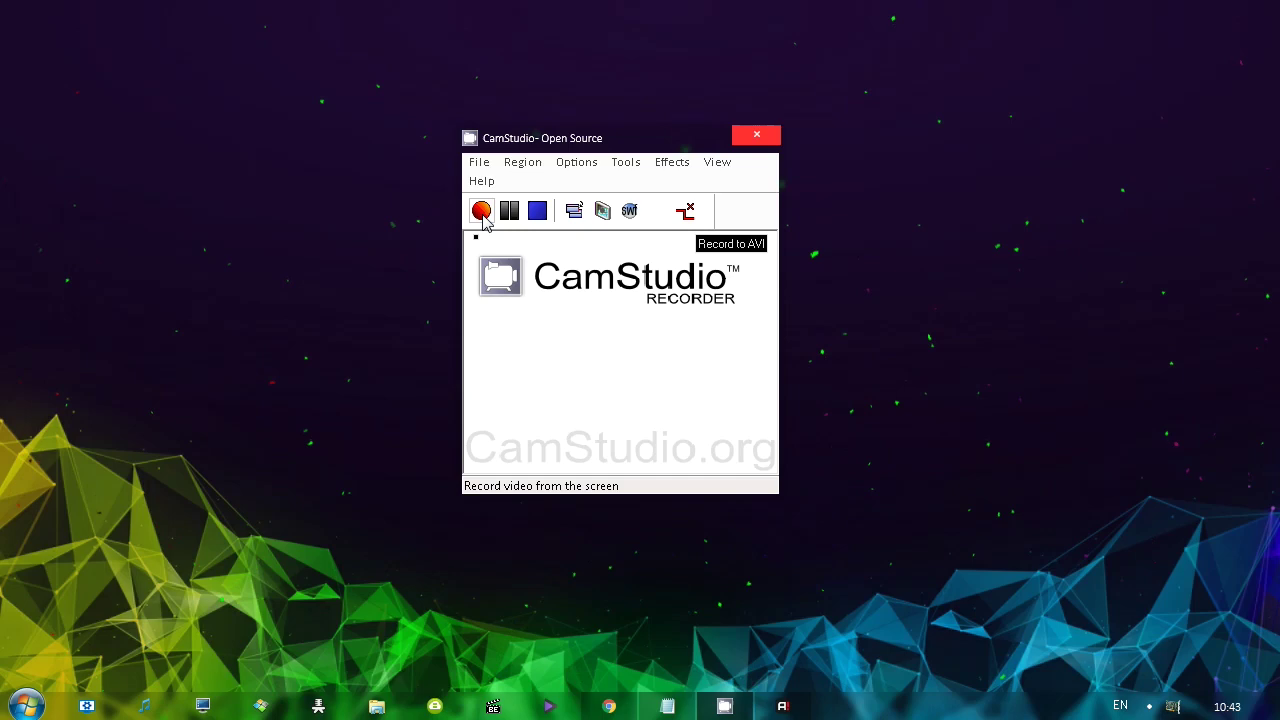
pyautogui.click(481, 211)
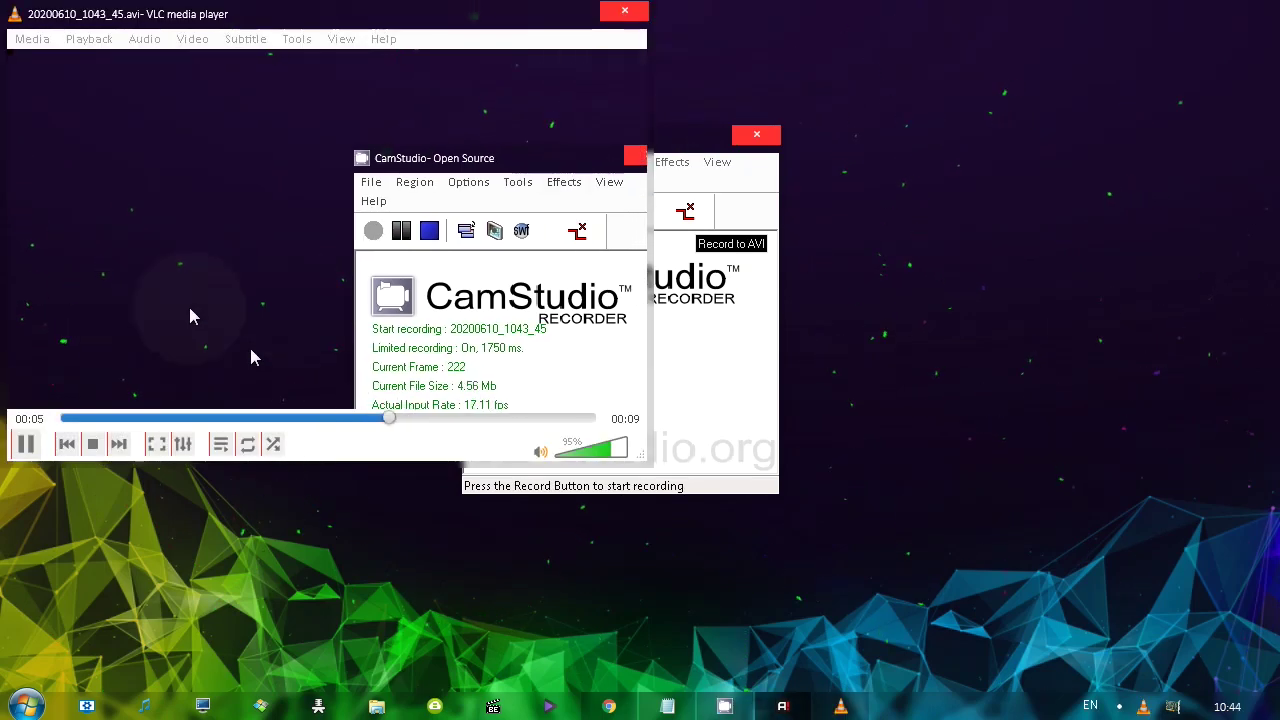
pyautogui.click(62, 418)
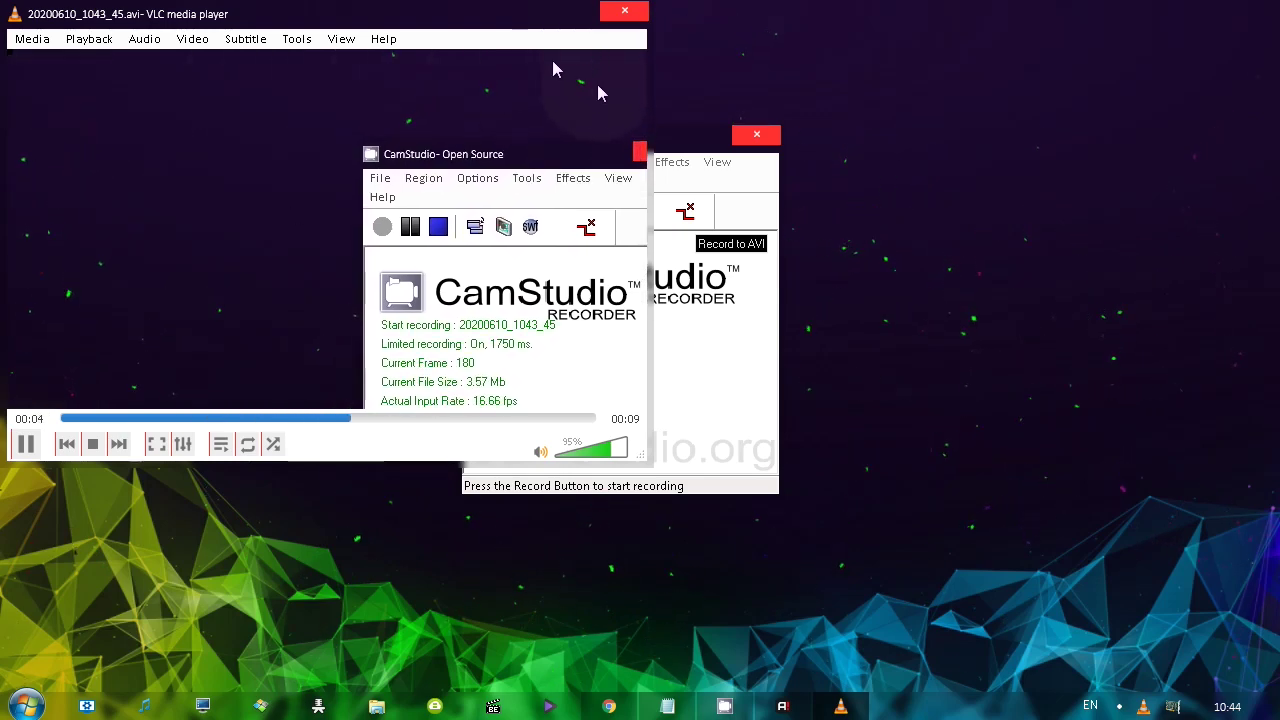
pyautogui.hotkey('alt', 'F4')
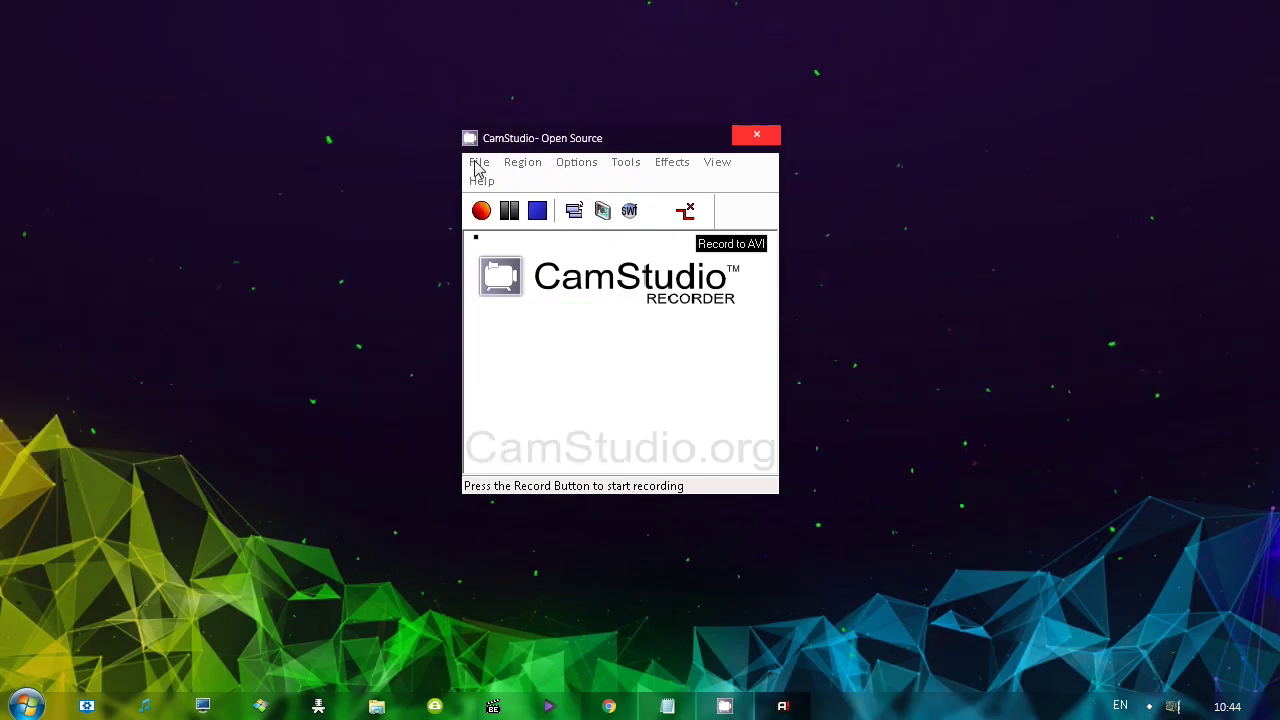
# Confirm the autopan speed of 1 and record another test clip, then close its playback
pyautogui.click(540, 163)
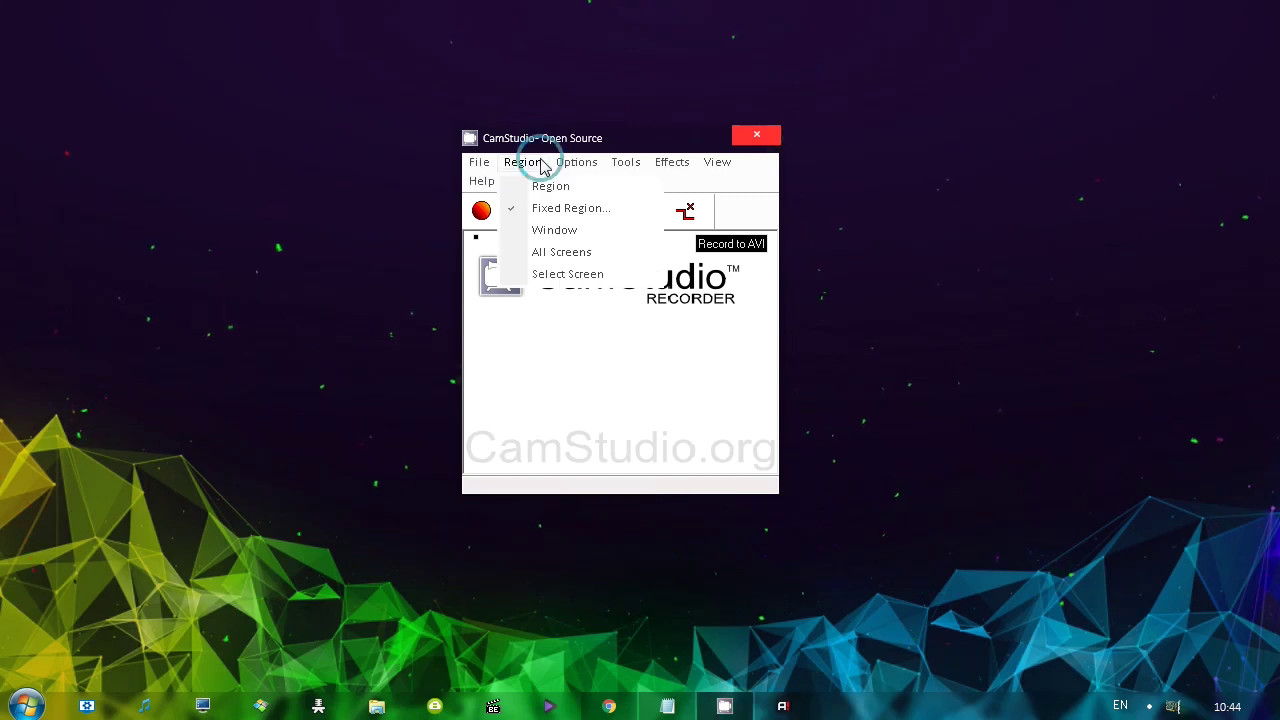
pyautogui.moveTo(570, 163)
pyautogui.click(611, 356)
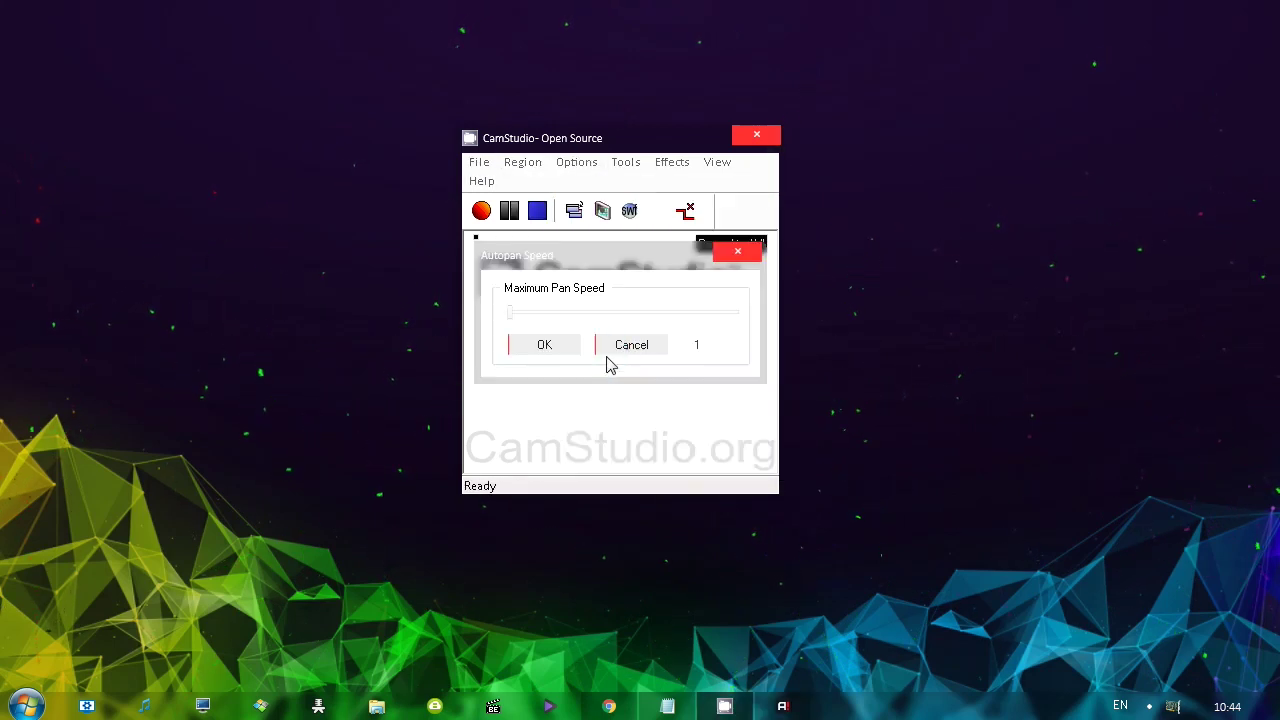
pyautogui.click(544, 346)
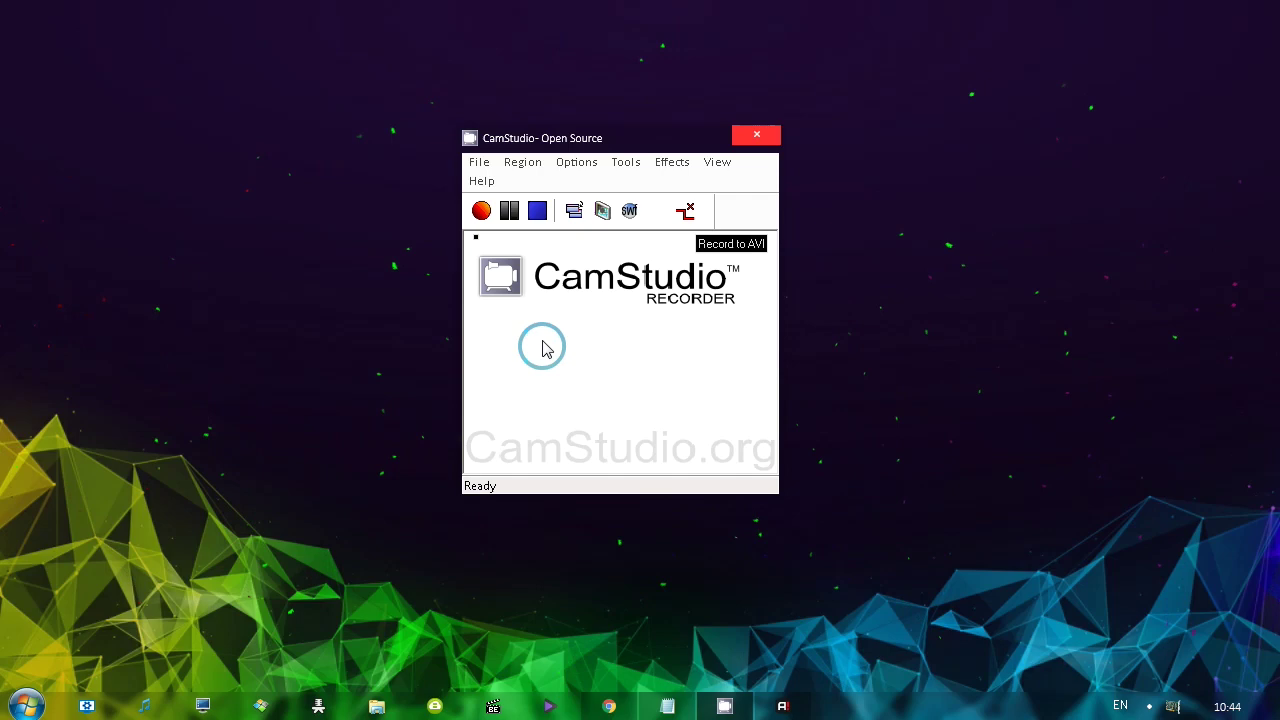
pyautogui.click(480, 209)
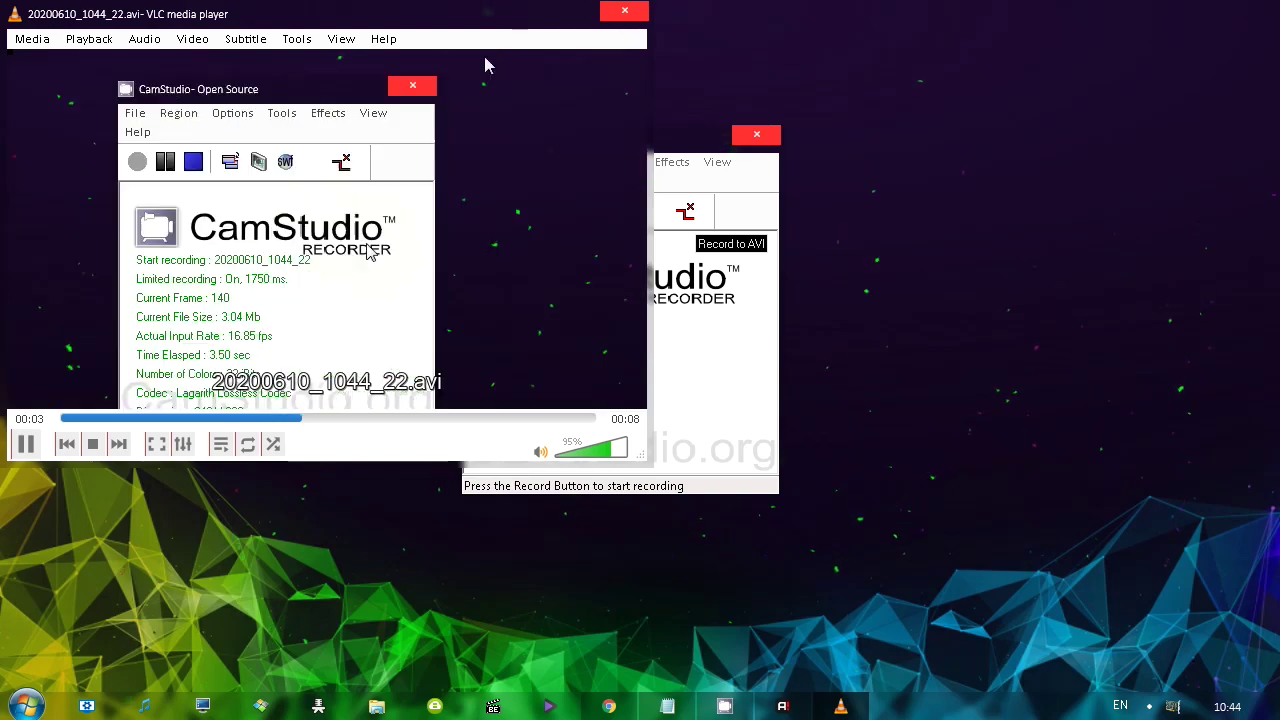
pyautogui.click(627, 20)
# Make recordings stop automatically after 30 seconds
pyautogui.click(612, 388)
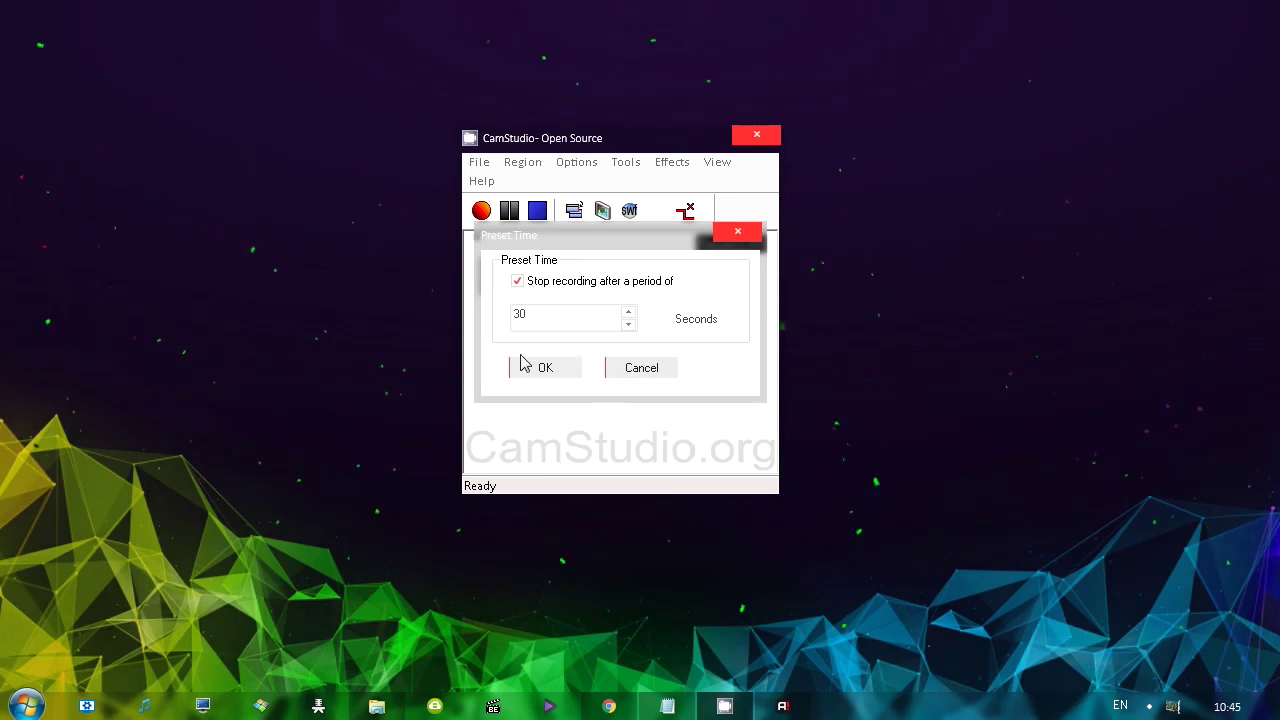
pyautogui.moveTo(564, 313); pyautogui.dragTo(514, 313)
pyautogui.click(545, 368)
# Browse the Program Options, Record to Flash and Language settings, noting default-player playback and Normal priority
pyautogui.click(576, 161)
pyautogui.moveTo(636, 430)
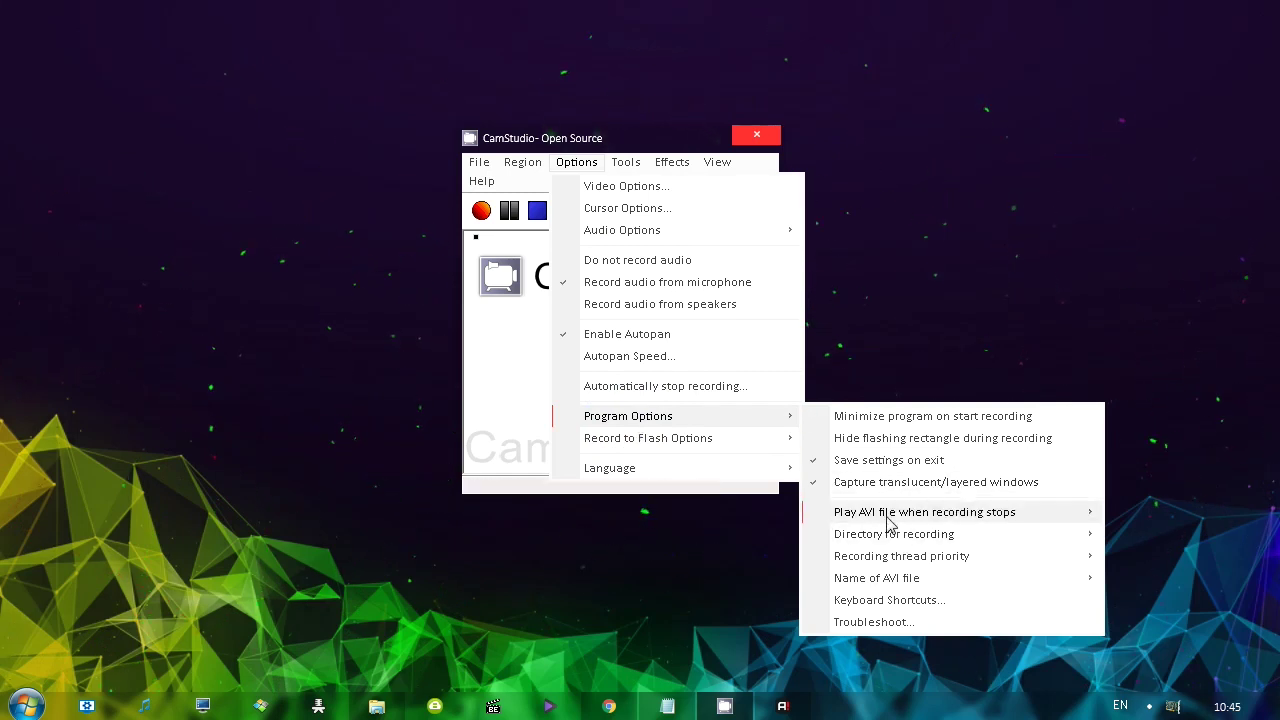
pyautogui.moveTo(888, 522)
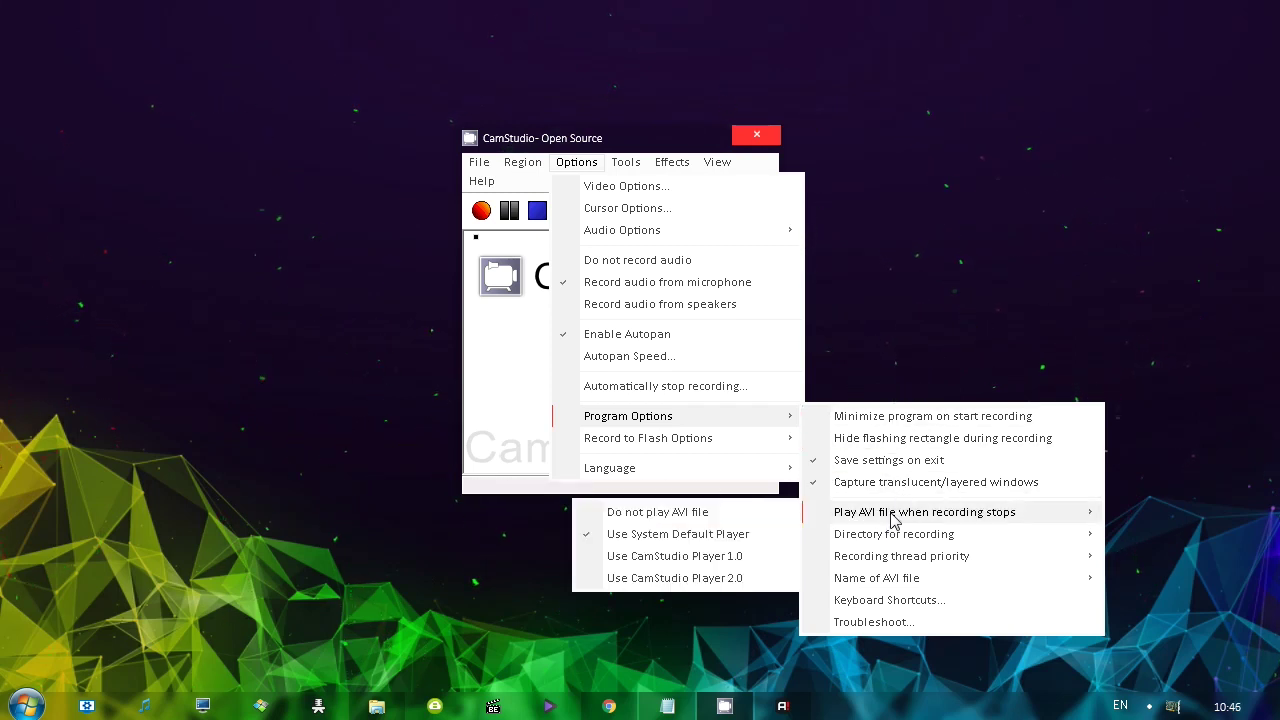
pyautogui.click(479, 484)
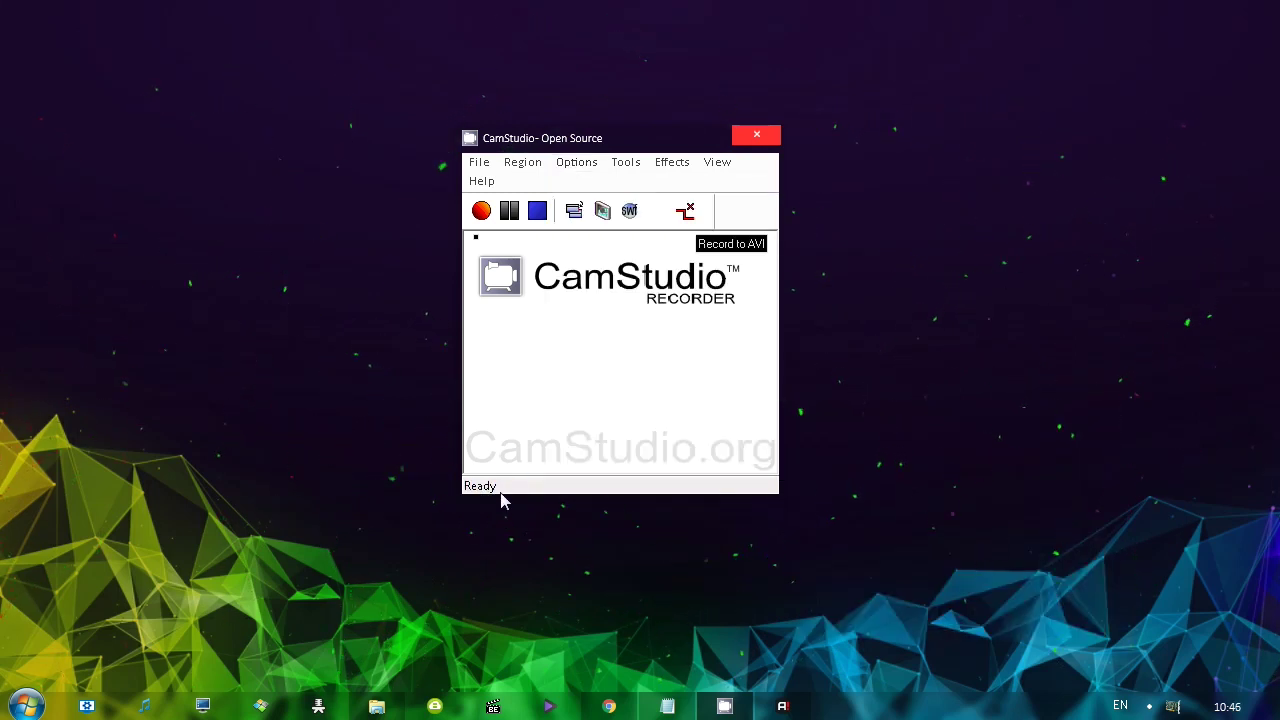
pyautogui.click(582, 163)
pyautogui.moveTo(700, 416)
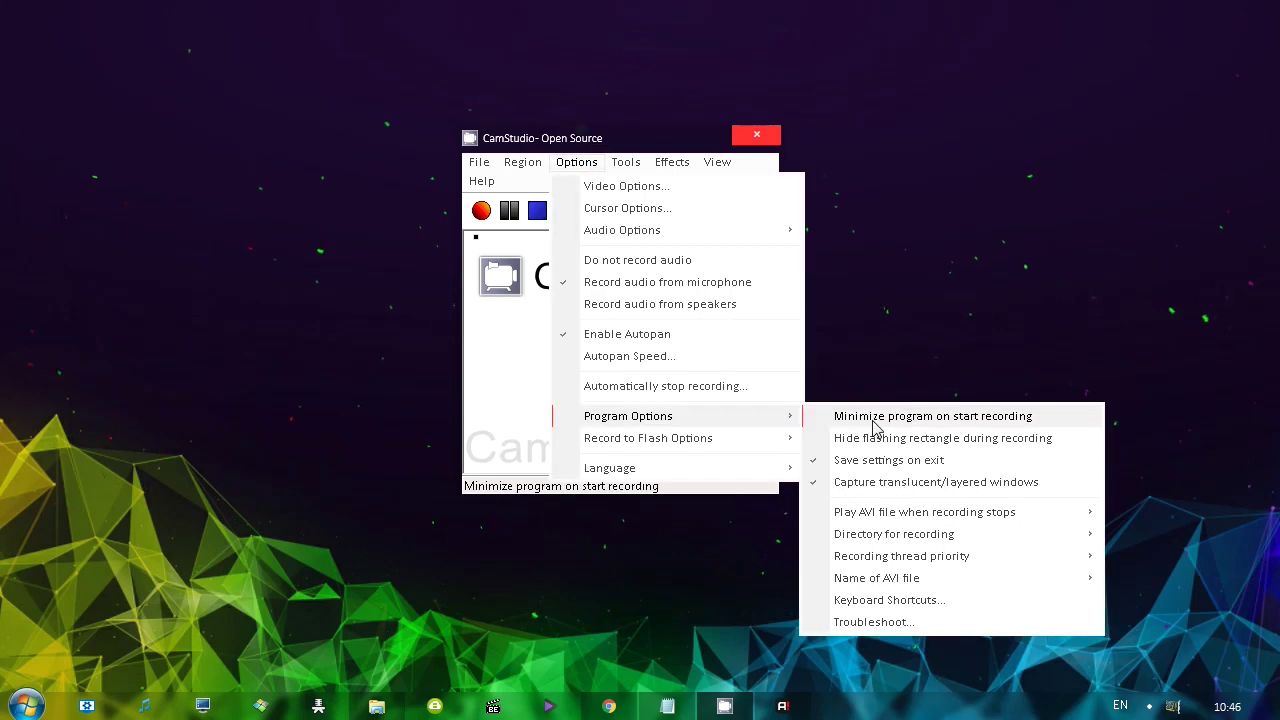
pyautogui.moveTo(880, 518)
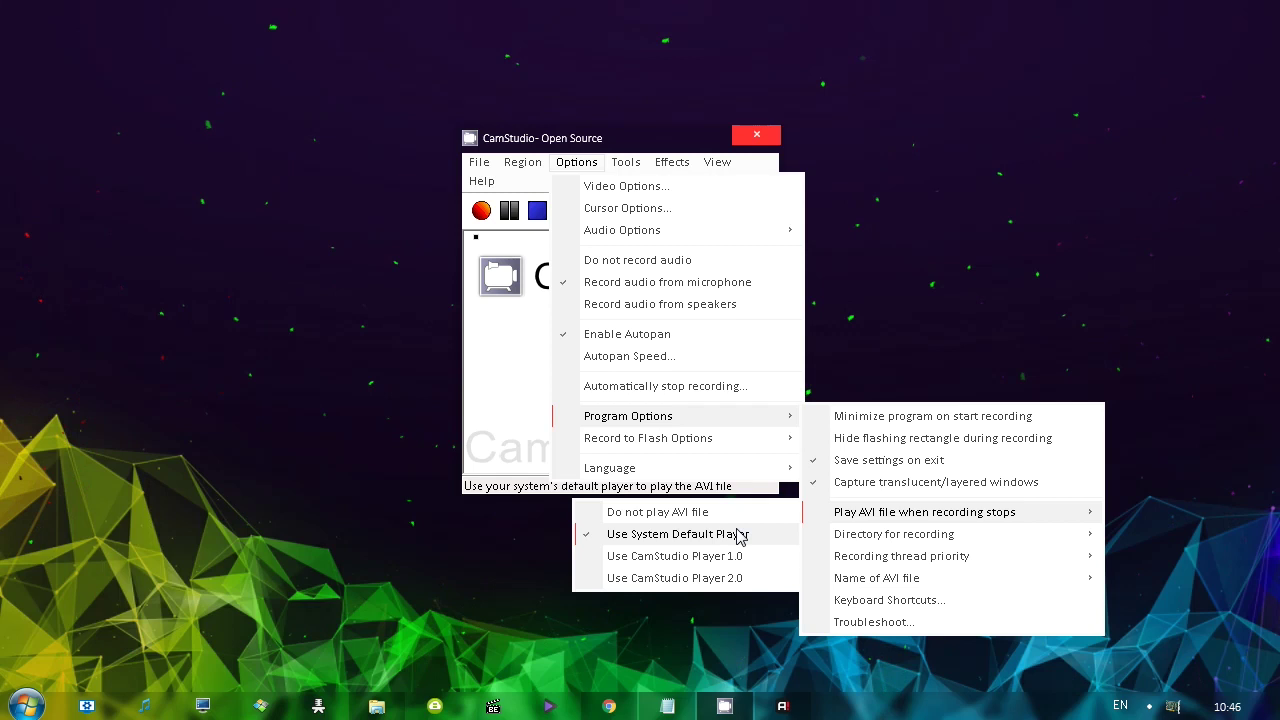
pyautogui.moveTo(842, 543)
pyautogui.moveTo(872, 565)
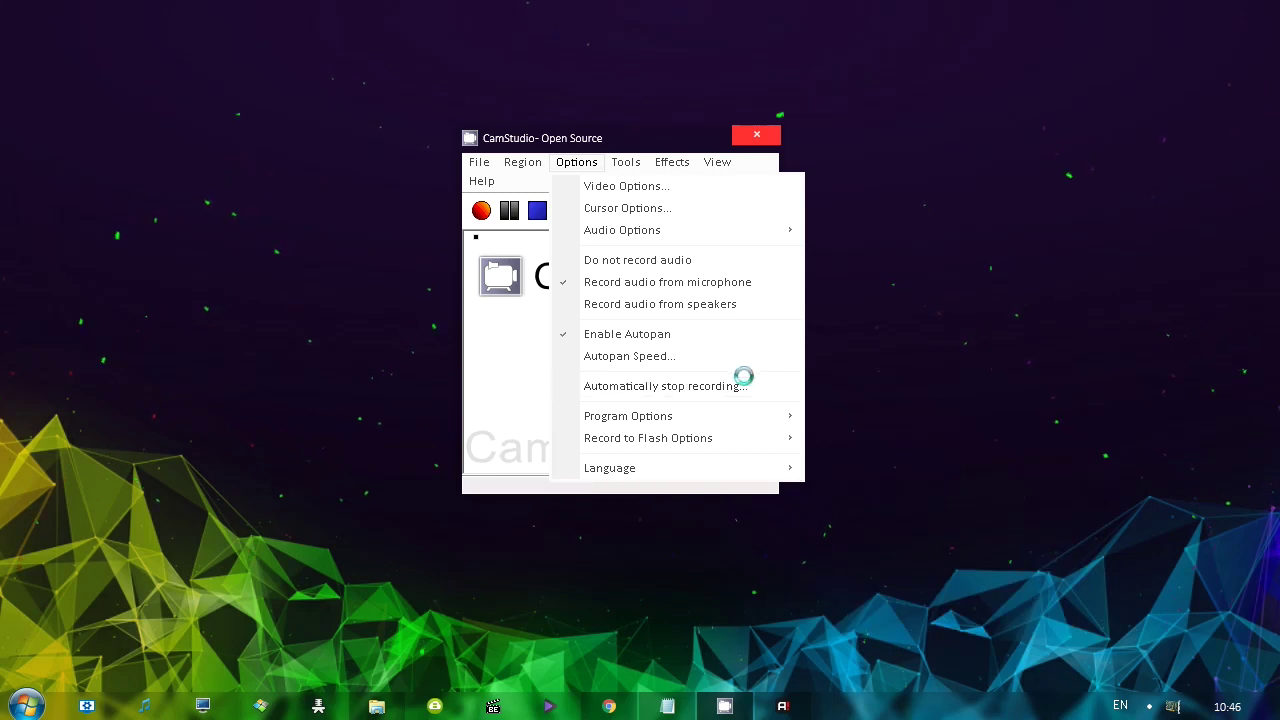
pyautogui.moveTo(903, 586)
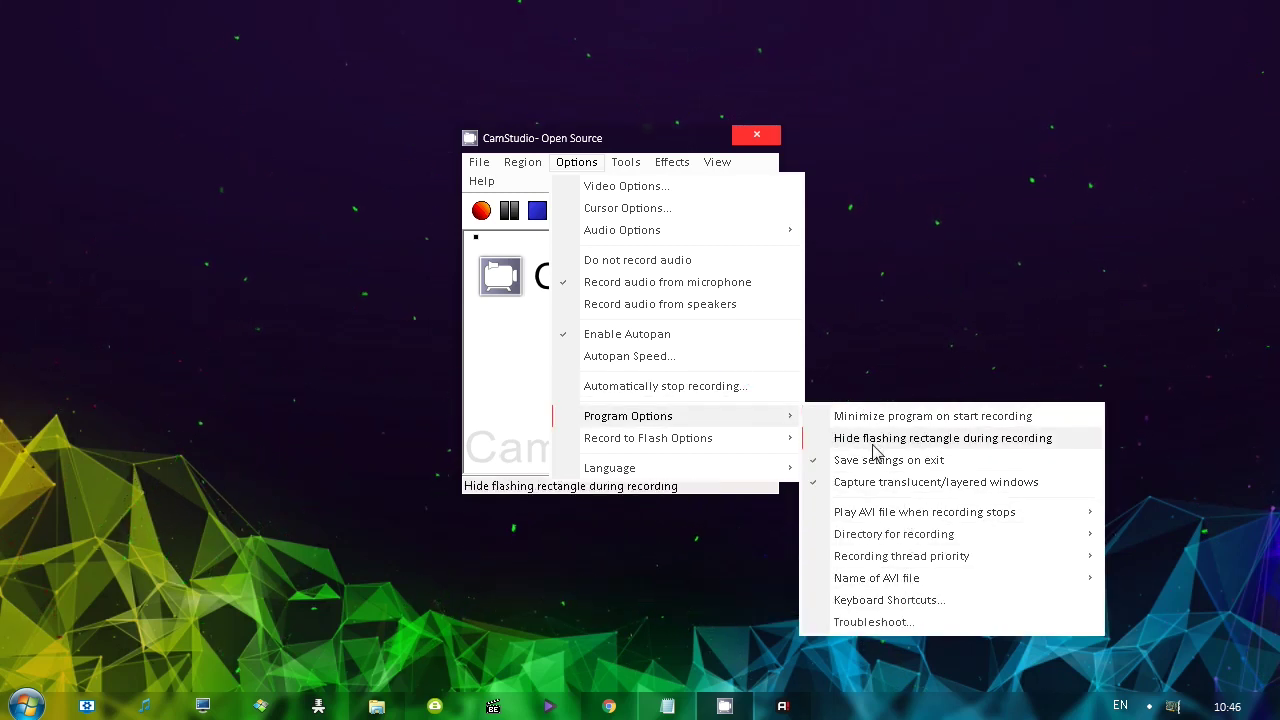
pyautogui.moveTo(700, 452)
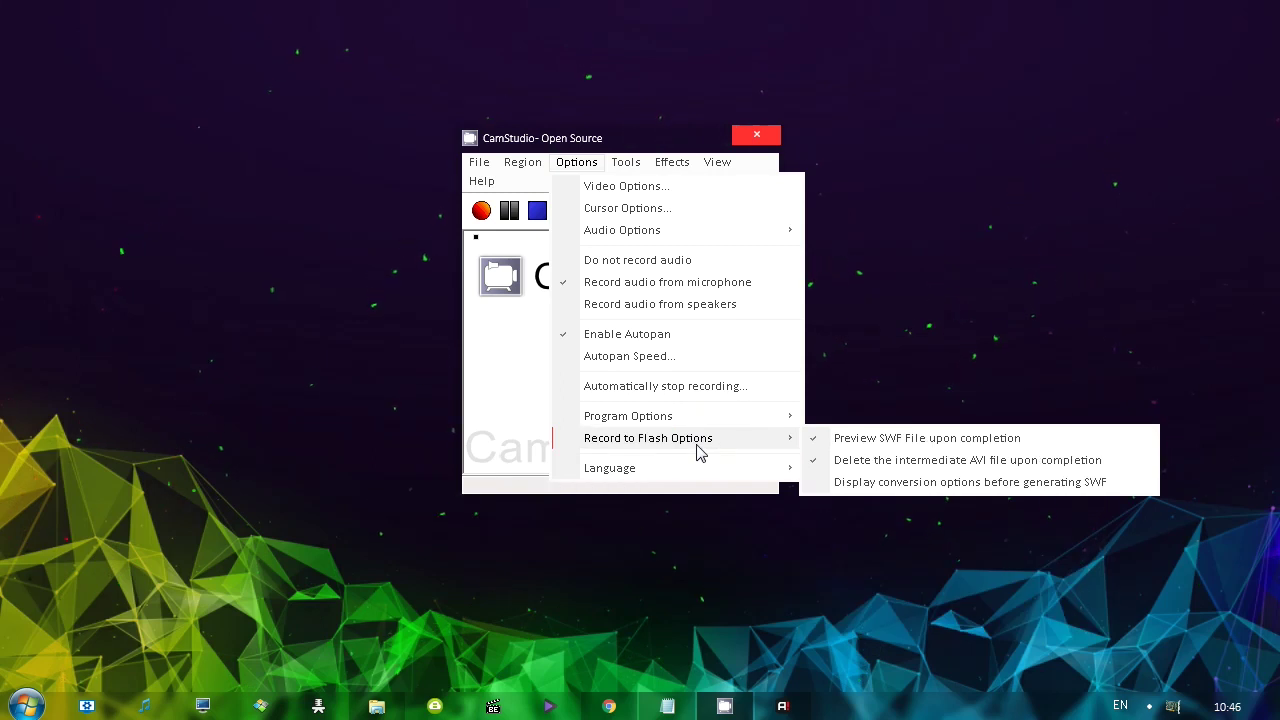
# Try the video annotations feature and dismiss the no-webcam warning
pyautogui.moveTo(650, 468)
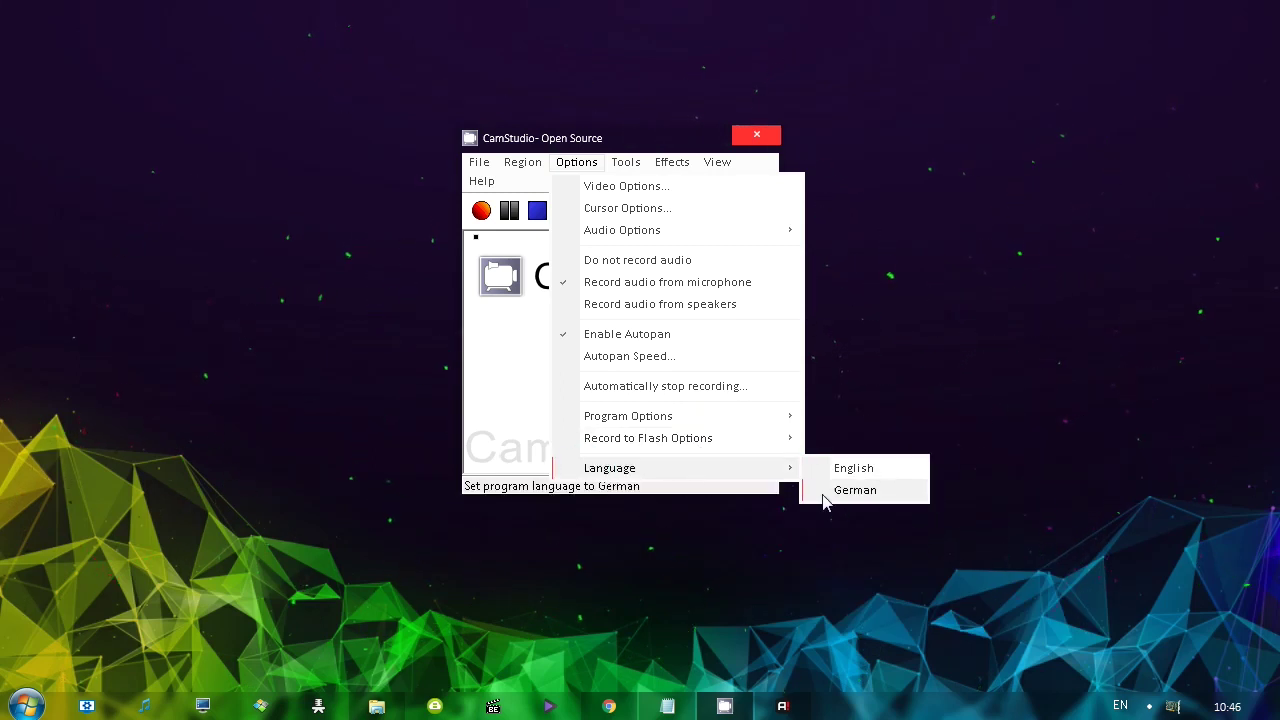
pyautogui.click(628, 163)
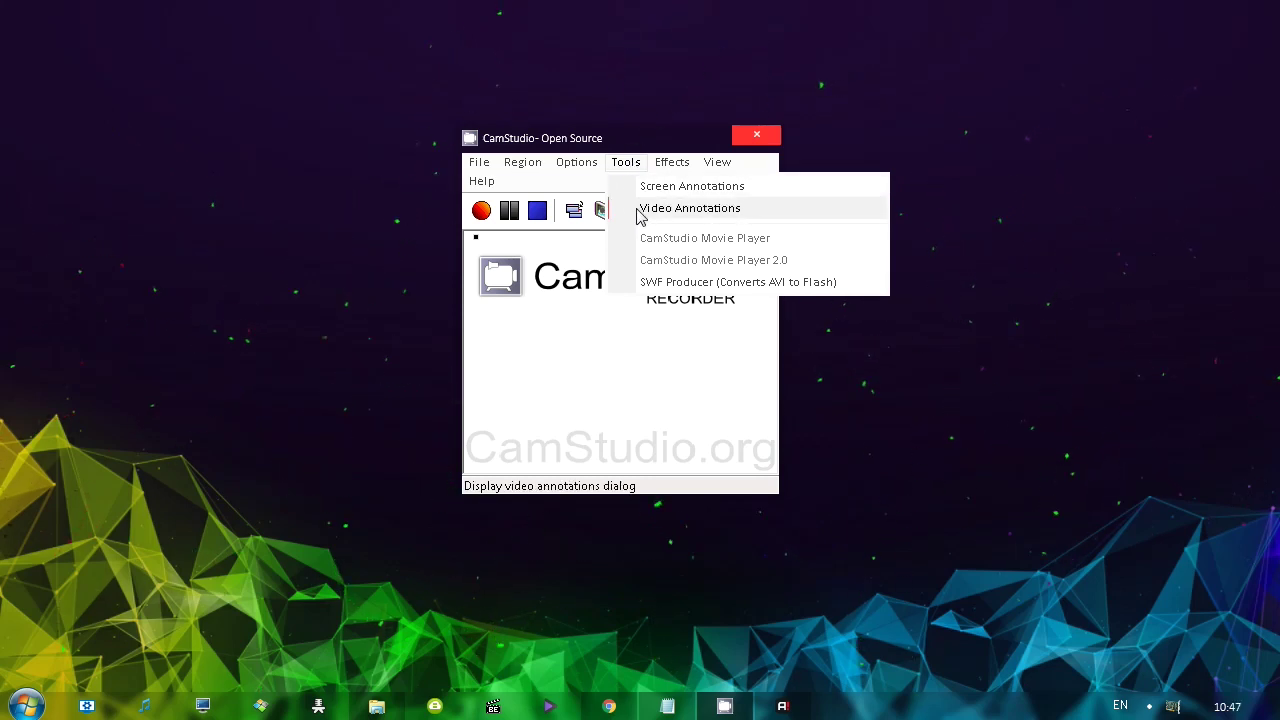
pyautogui.click(689, 208)
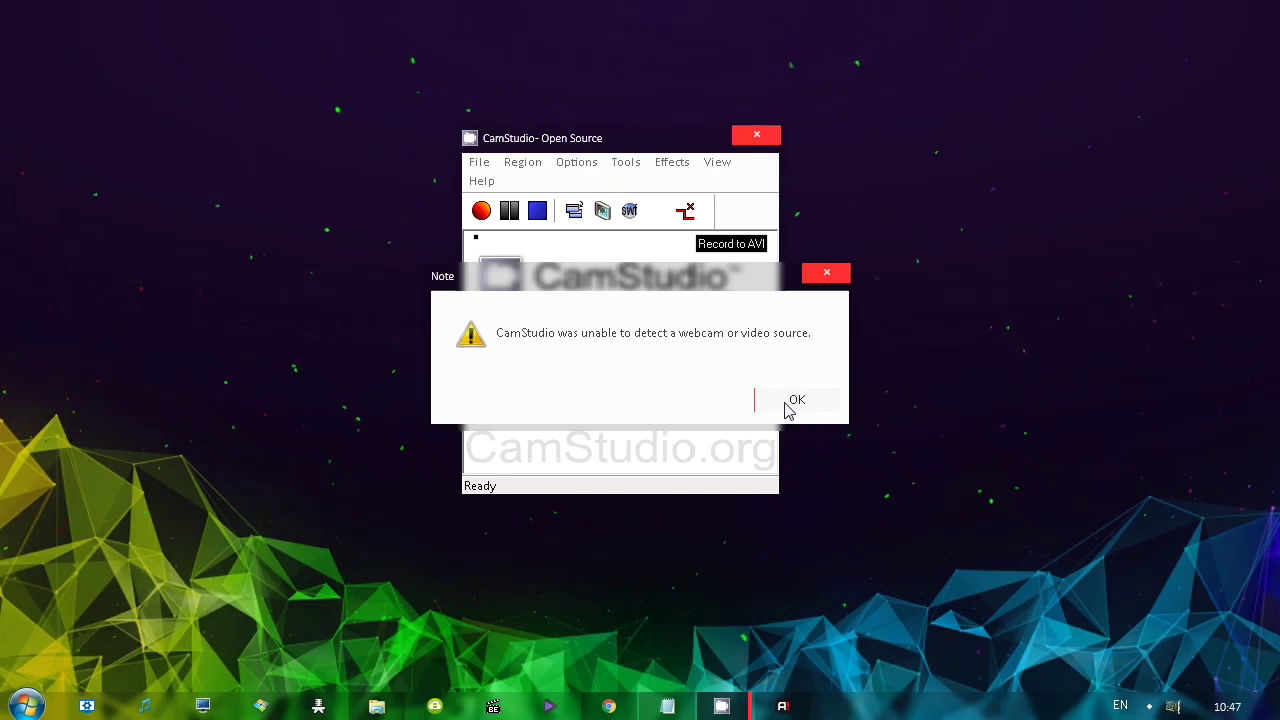
pyautogui.click(795, 400)
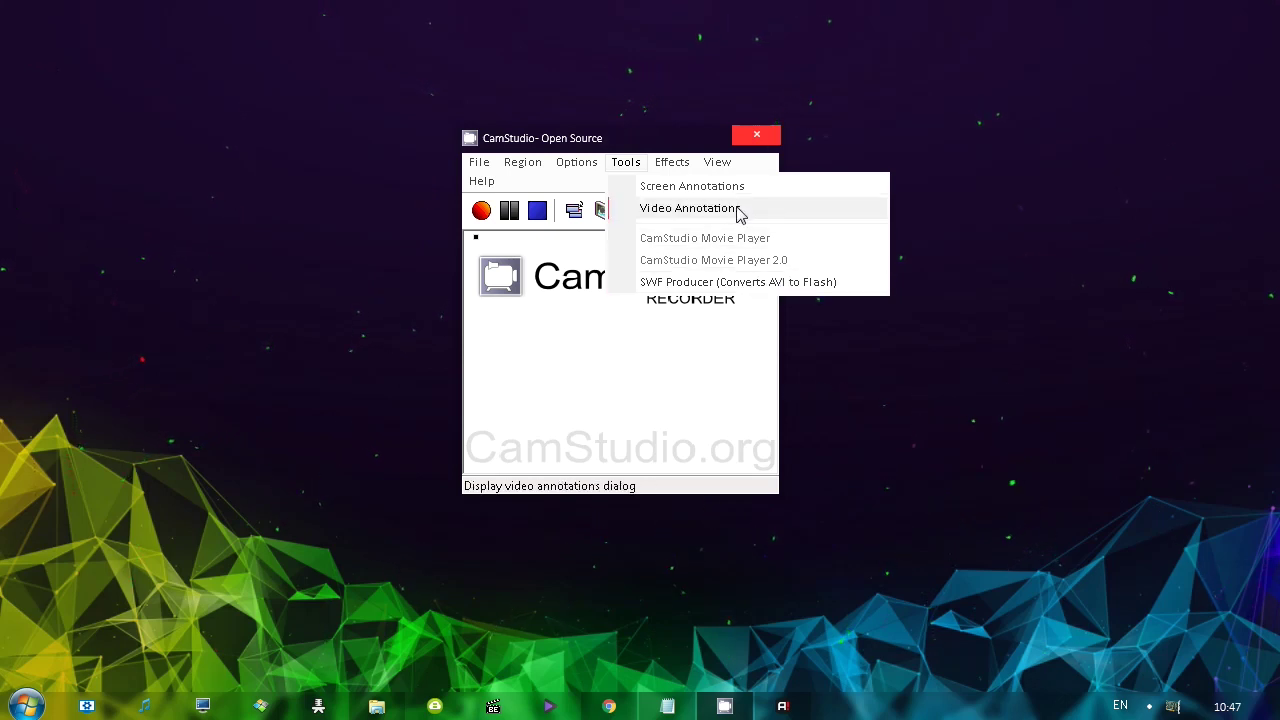
# Turn on the Add Watermark annotation
pyautogui.moveTo(688, 163)
pyautogui.moveTo(692, 200)
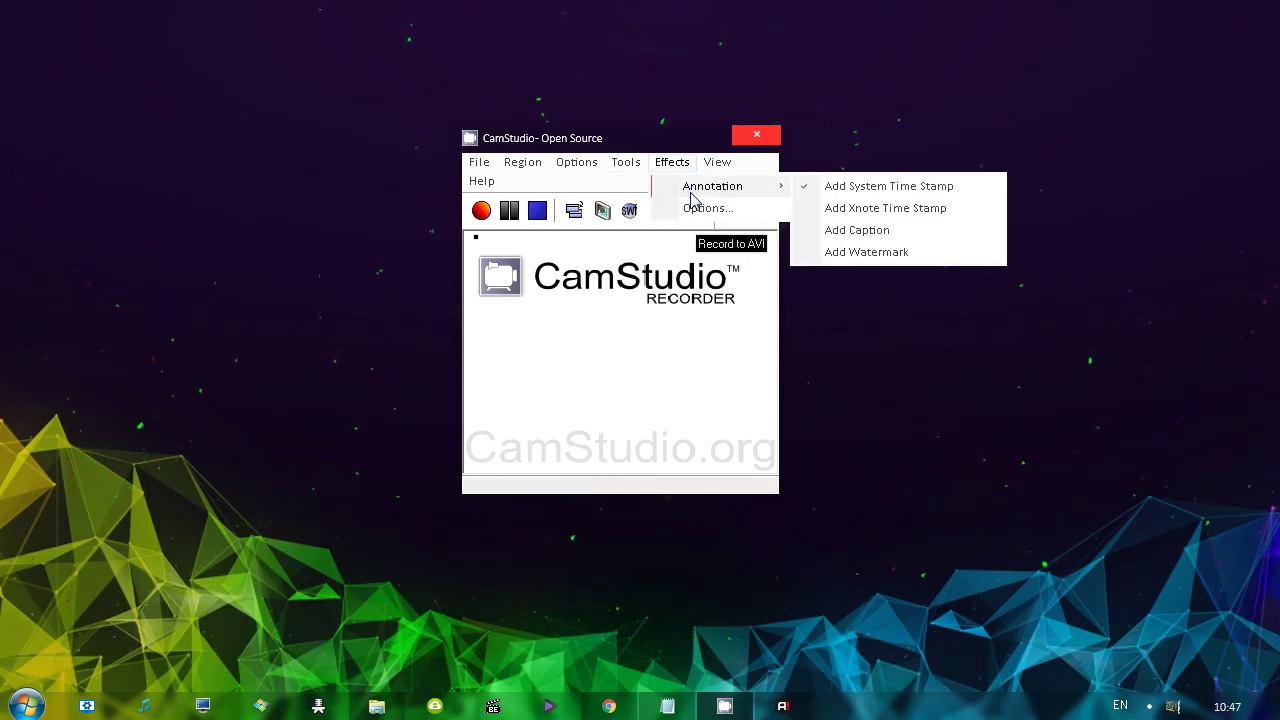
pyautogui.click(836, 252)
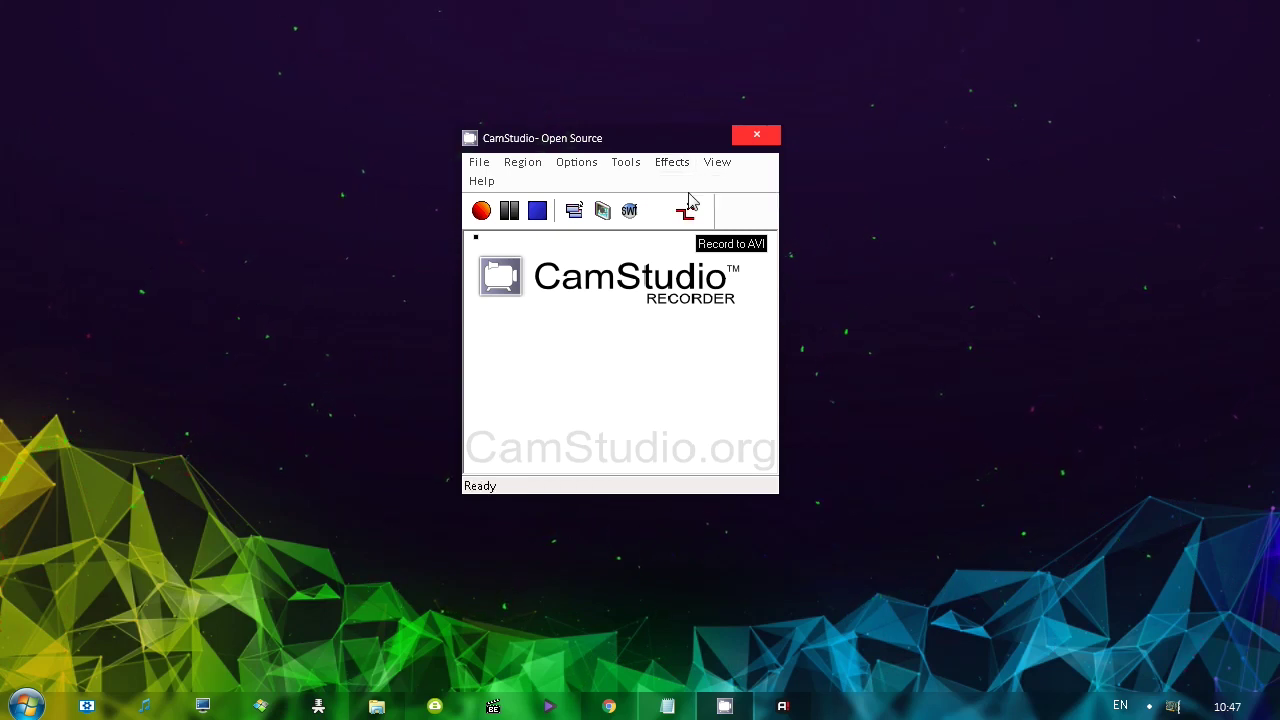
pyautogui.click(659, 170)
pyautogui.moveTo(712, 186)
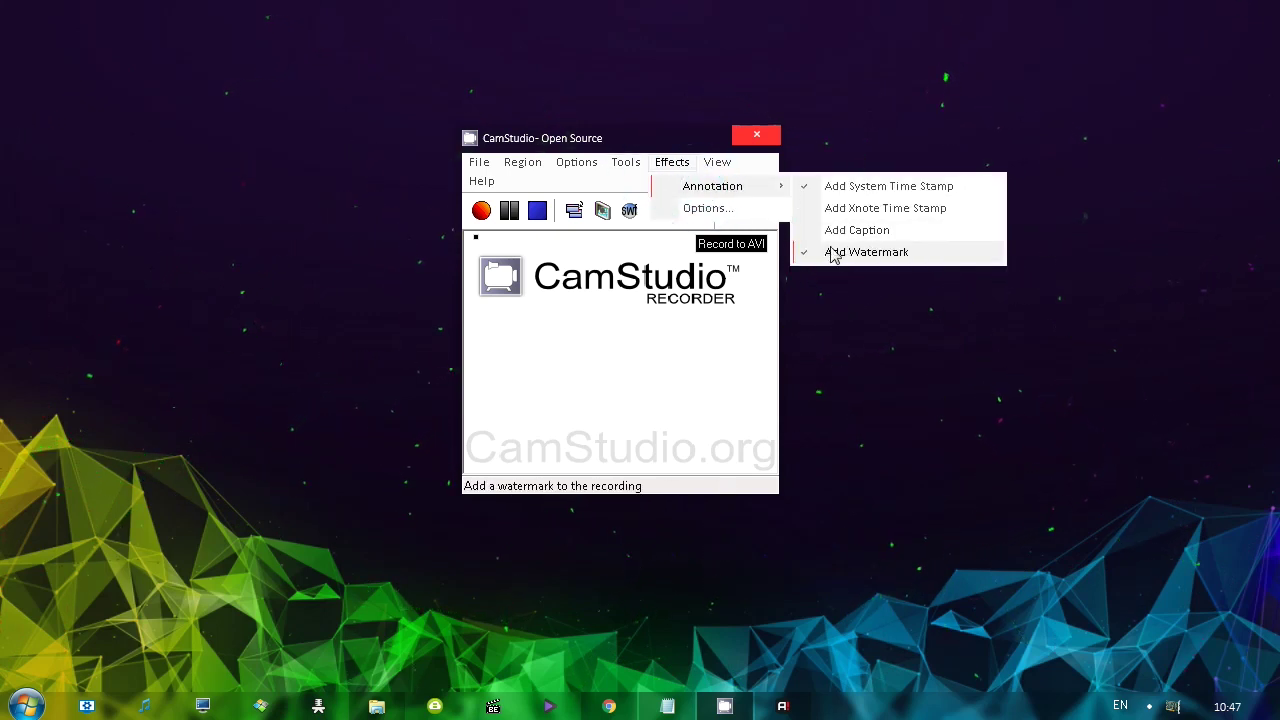
pyautogui.click(714, 208)
# Set the watermark image to vectorized newlogidea.bmp, pick its position, and adjust its brightness
pyautogui.click(672, 162)
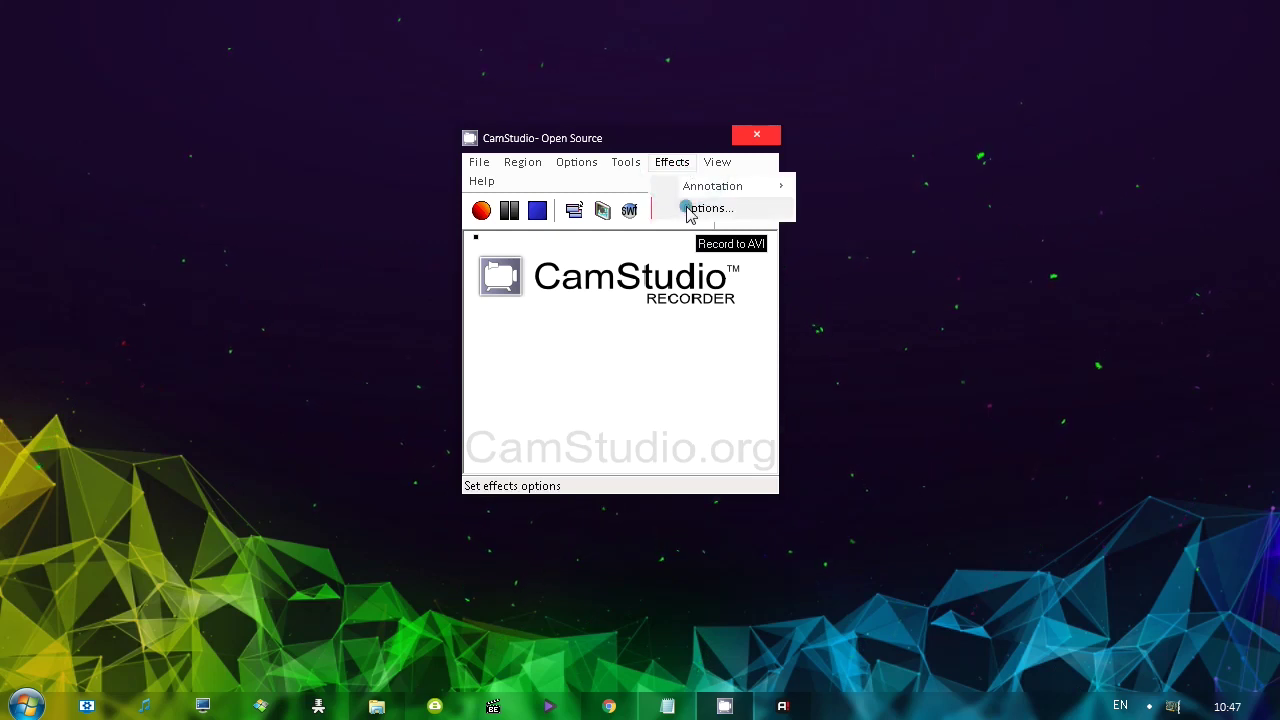
pyautogui.click(690, 208)
pyautogui.click(493, 492)
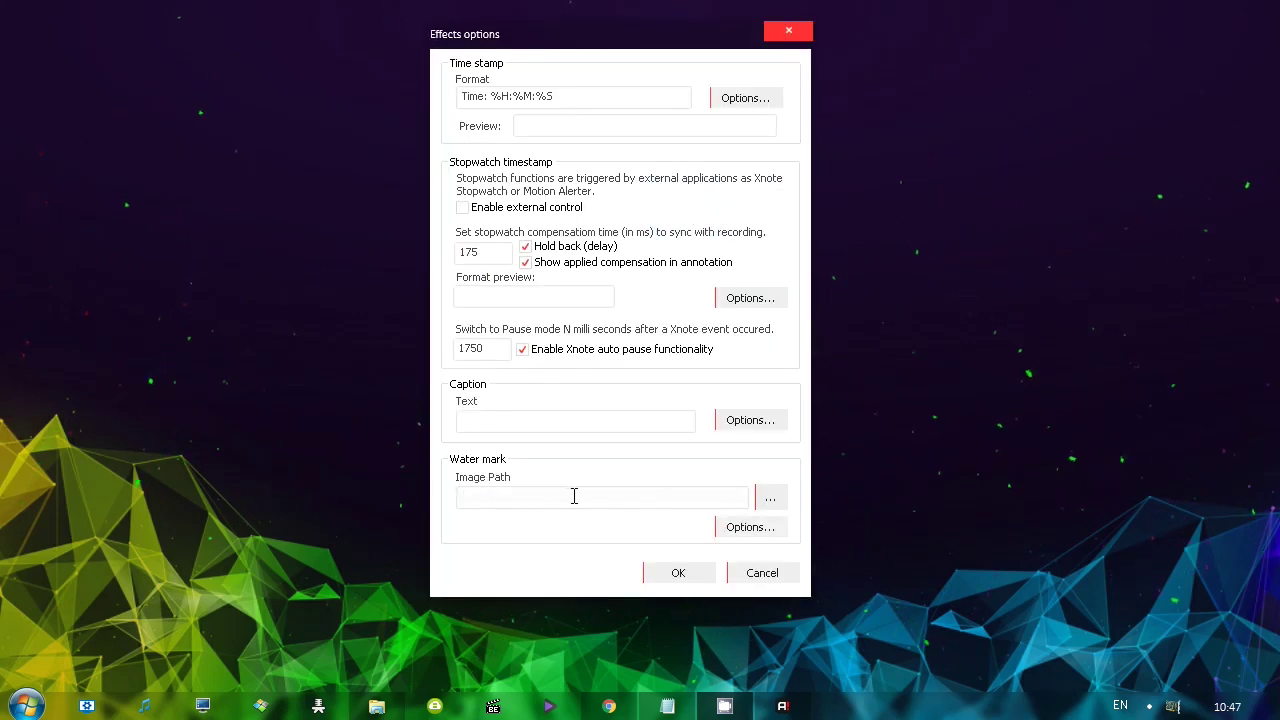
pyautogui.click(750, 527)
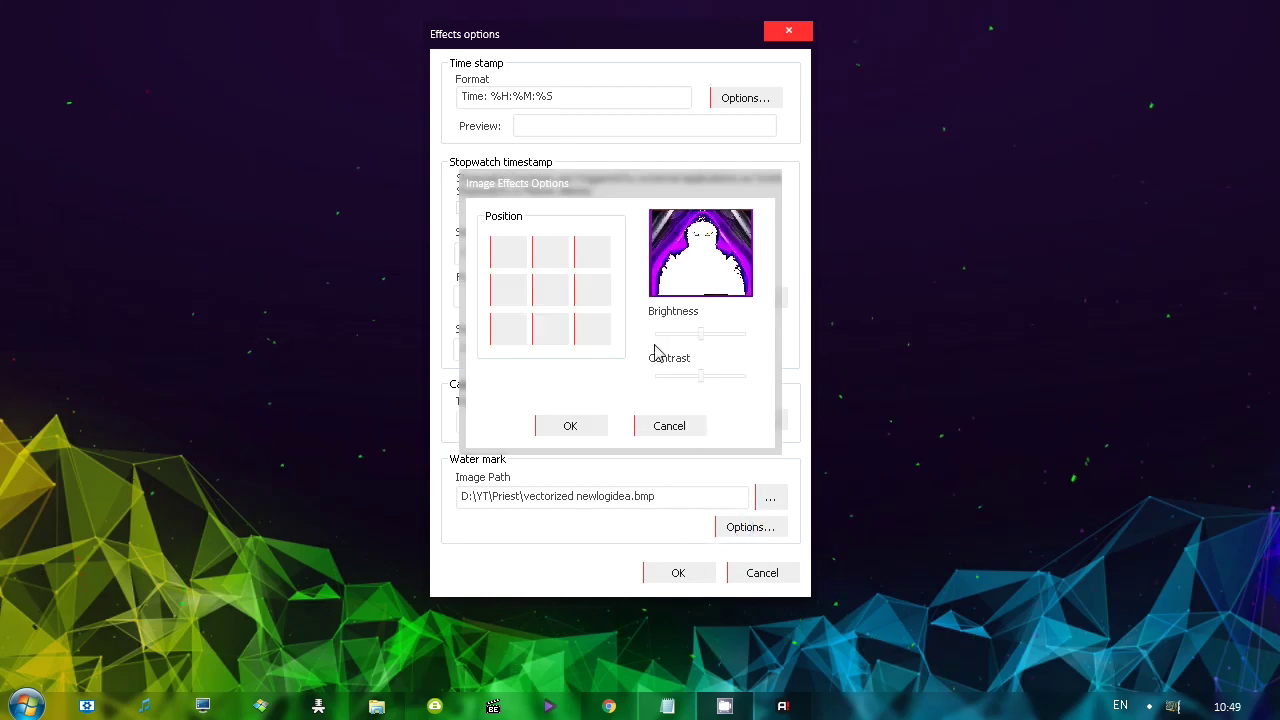
pyautogui.click(574, 340)
pyautogui.click(584, 336)
pyautogui.moveTo(700, 334); pyautogui.dragTo(717, 377)
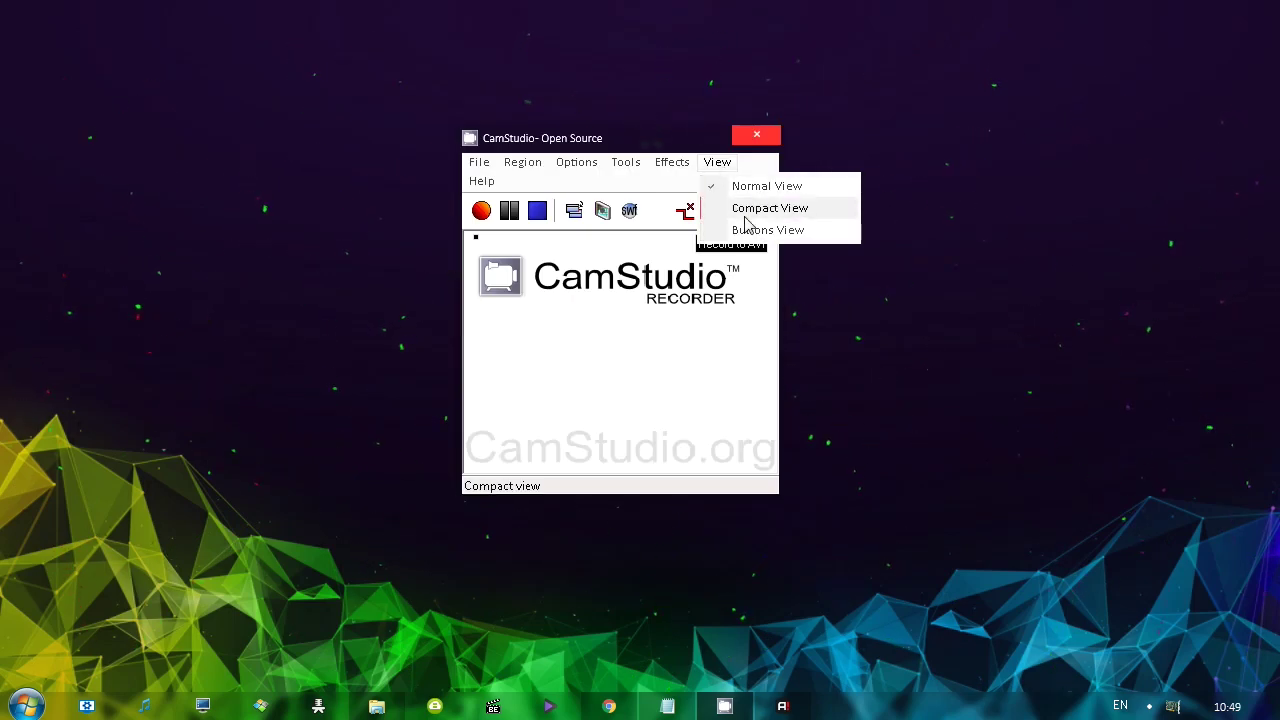
# Switch the recorder to Compact View and back to Normal View
pyautogui.click(743, 208)
pyautogui.click(717, 162)
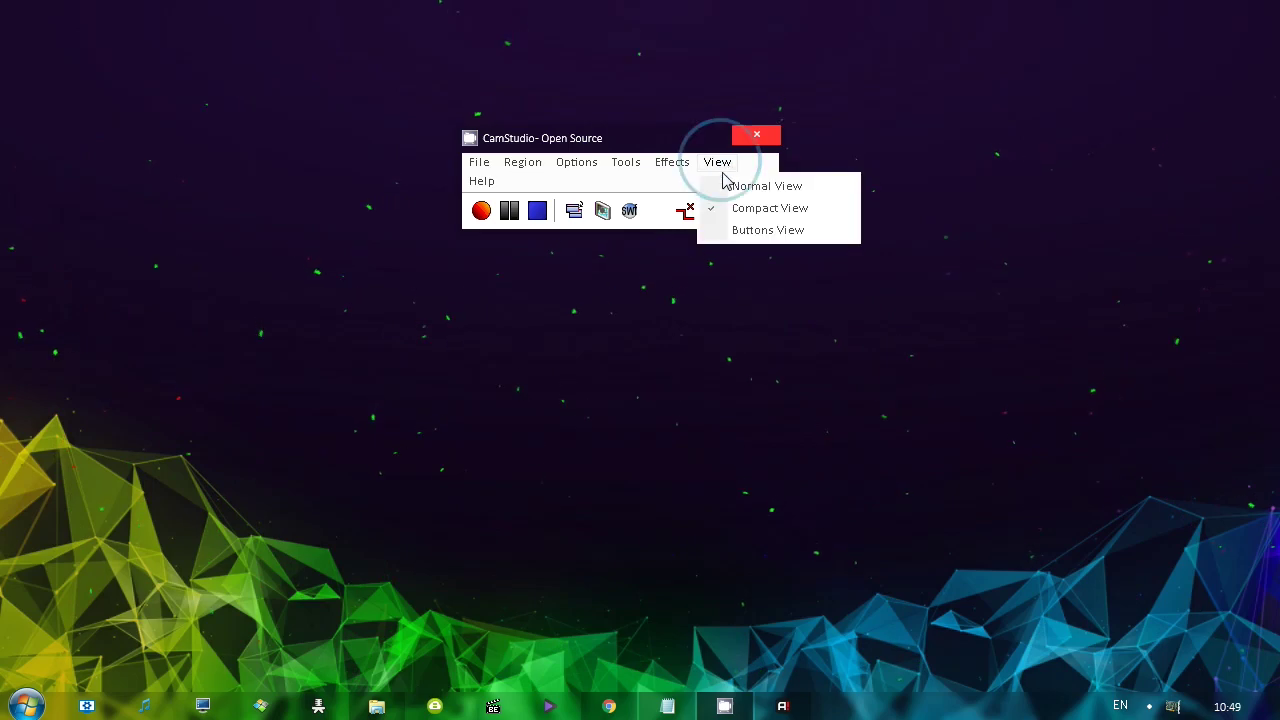
pyautogui.click(731, 186)
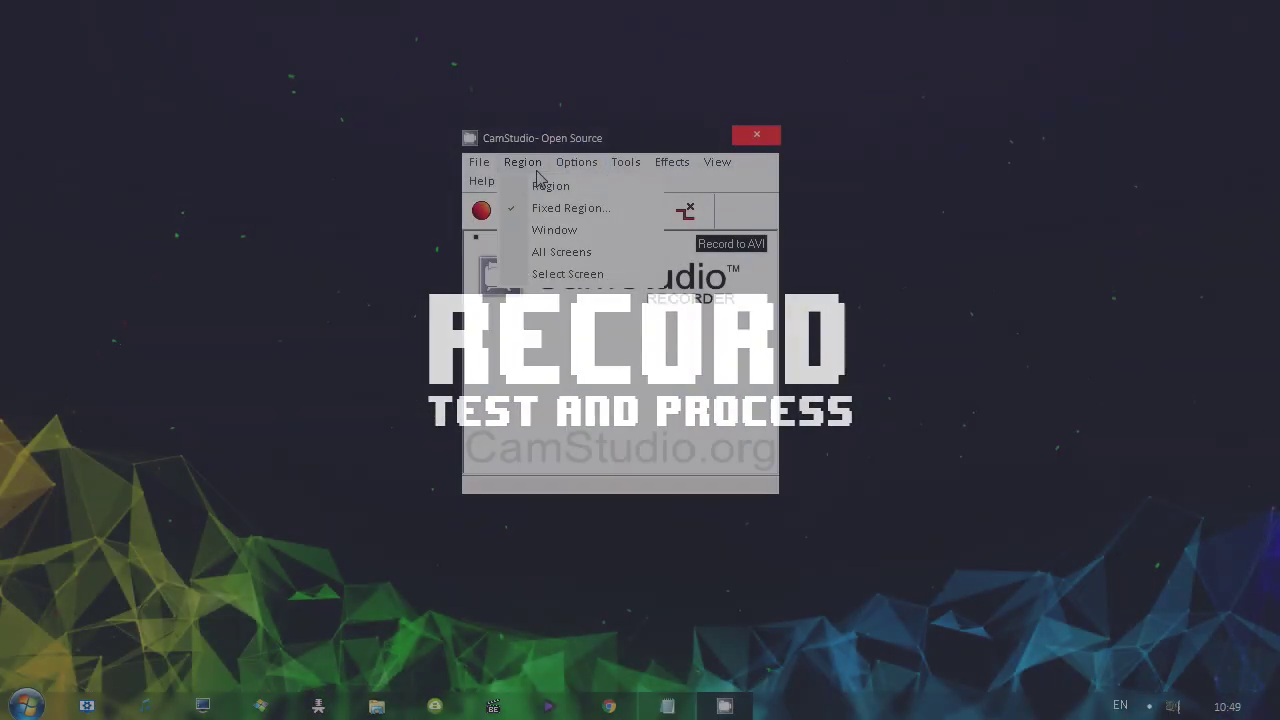
# Record a 640×360 fixed-region clip and stop it so 20200610_1049_45.avi plays back
pyautogui.click(508, 128)
pyautogui.click(481, 210)
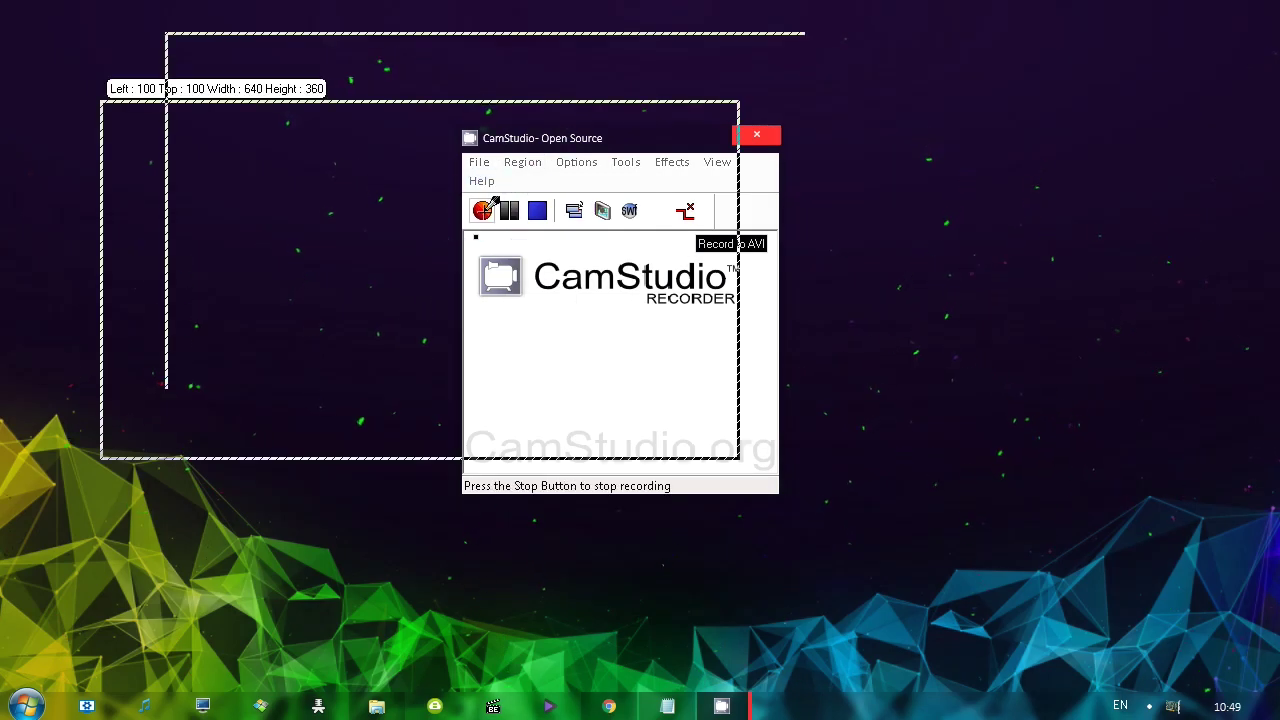
pyautogui.click(398, 244)
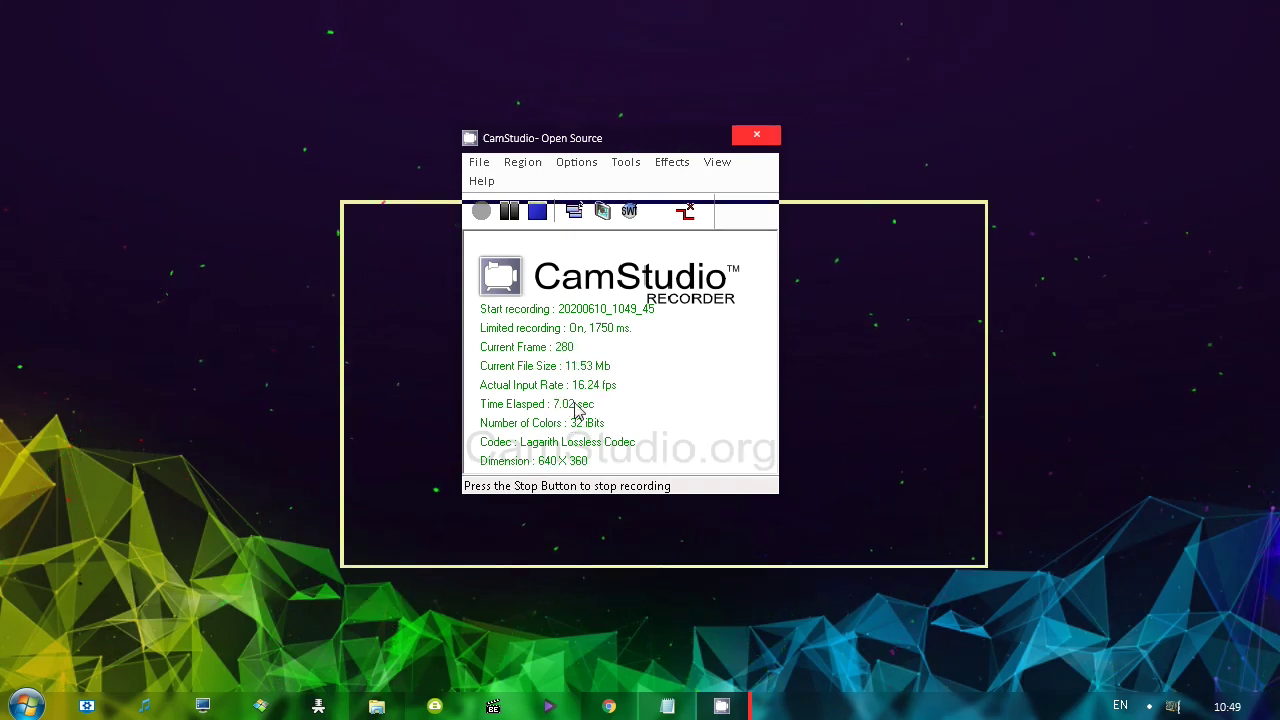
pyautogui.click(537, 212)
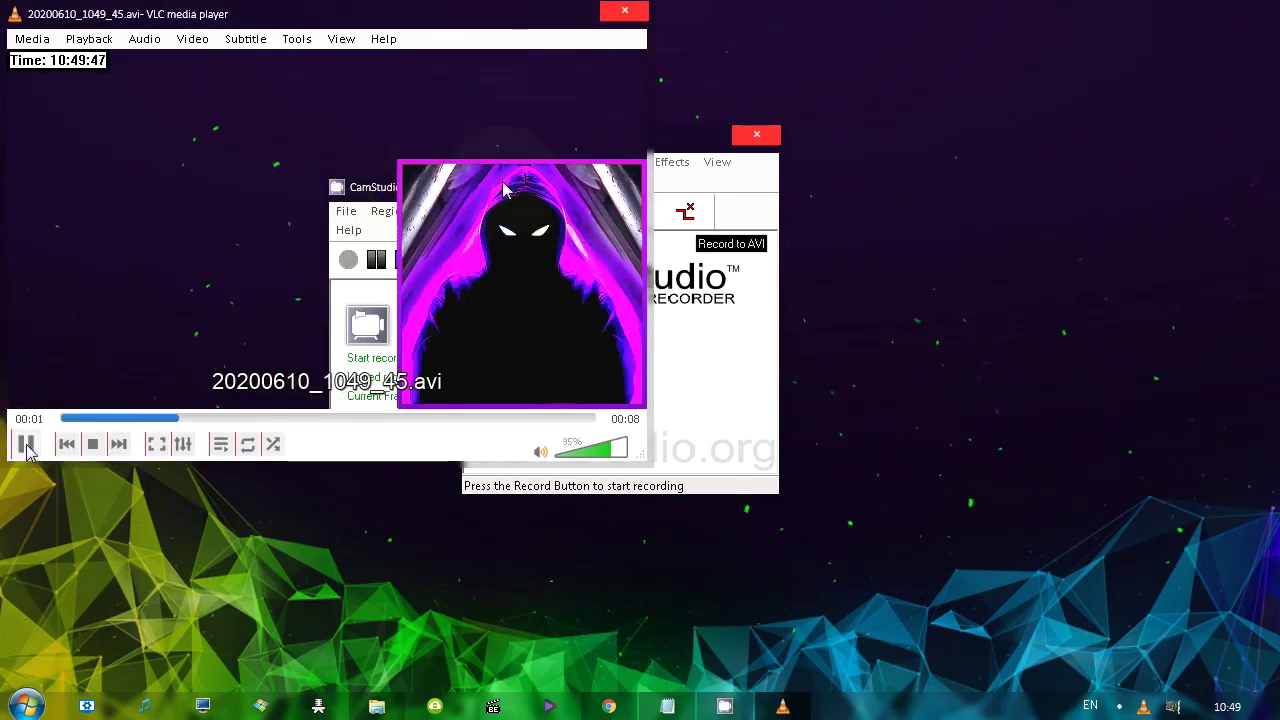
# Lower the VLC volume and watch the clip's time stamp and watermark play through
pyautogui.scroll(-7, 540, 452)
pyautogui.click(571, 447)
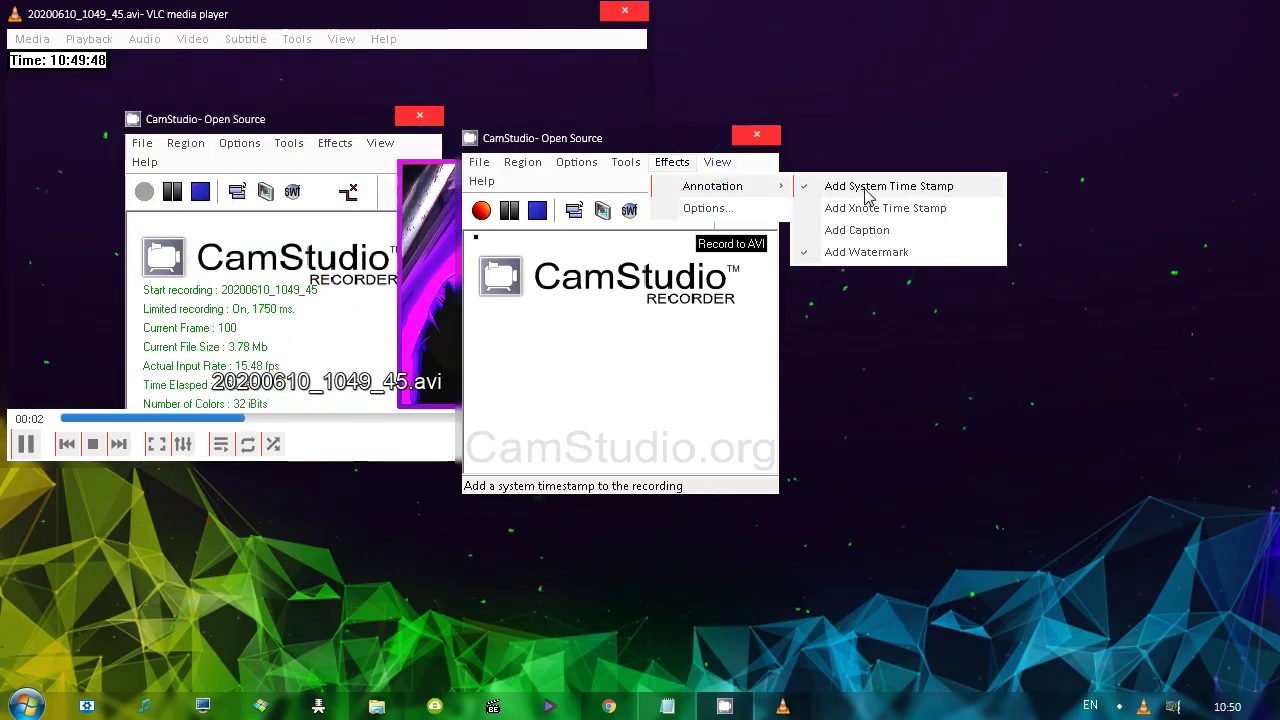
pyautogui.click(168, 42)
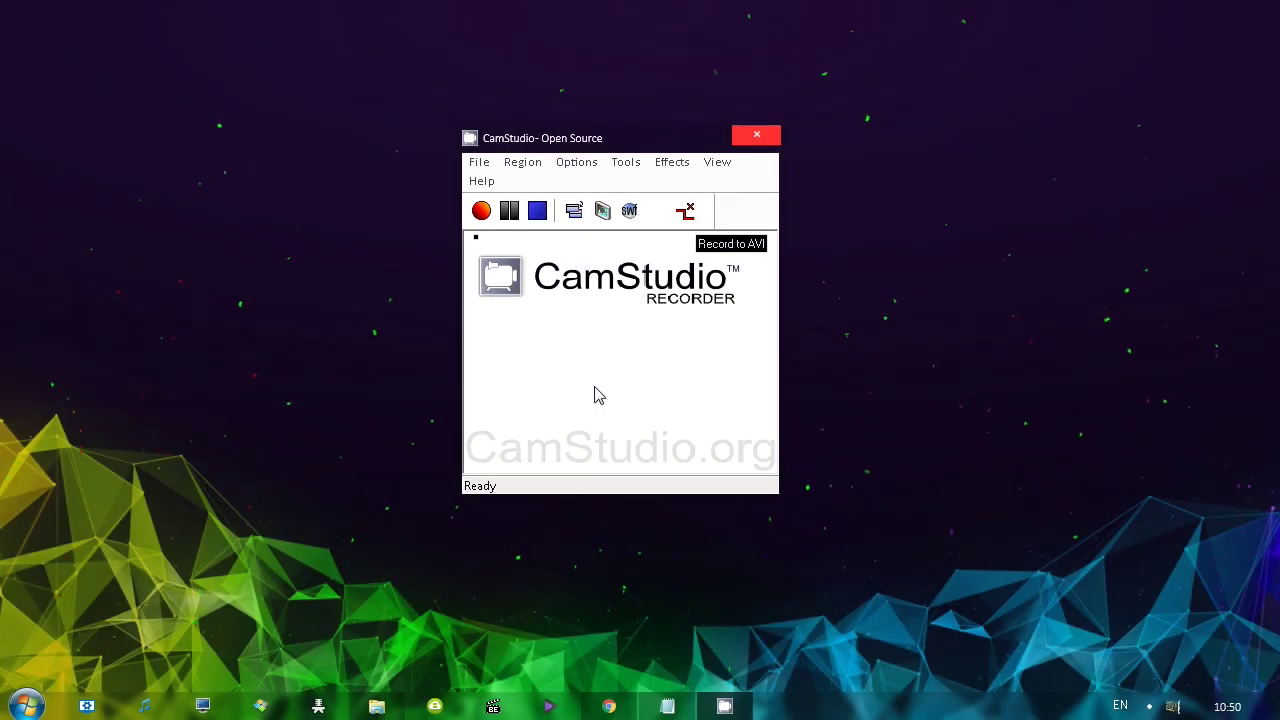
pyautogui.click(565, 162)
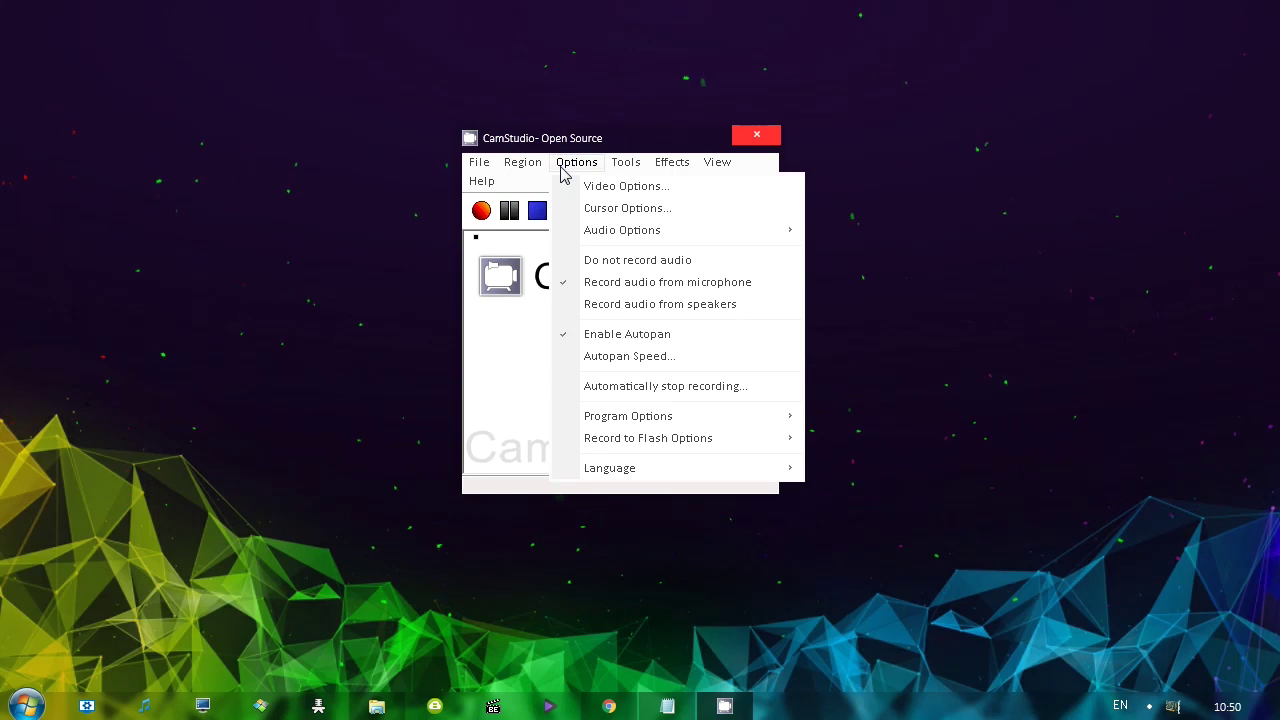
pyautogui.moveTo(607, 167)
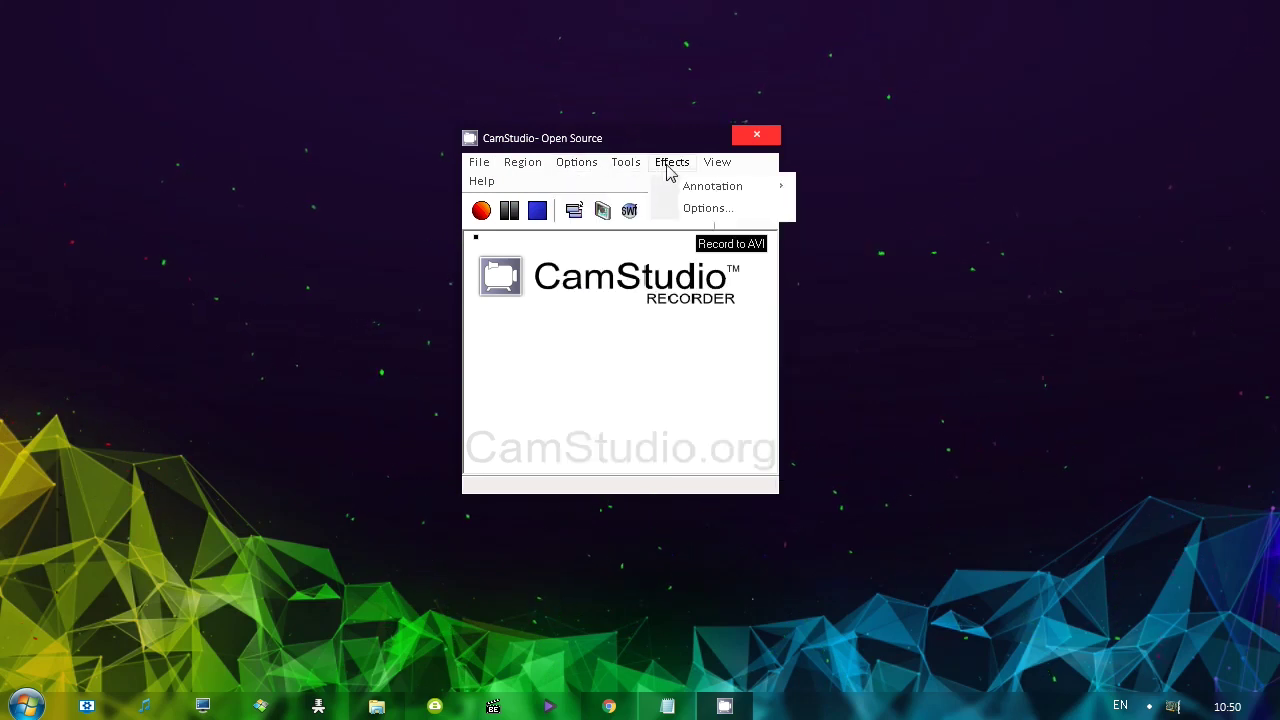
pyautogui.moveTo(505, 168)
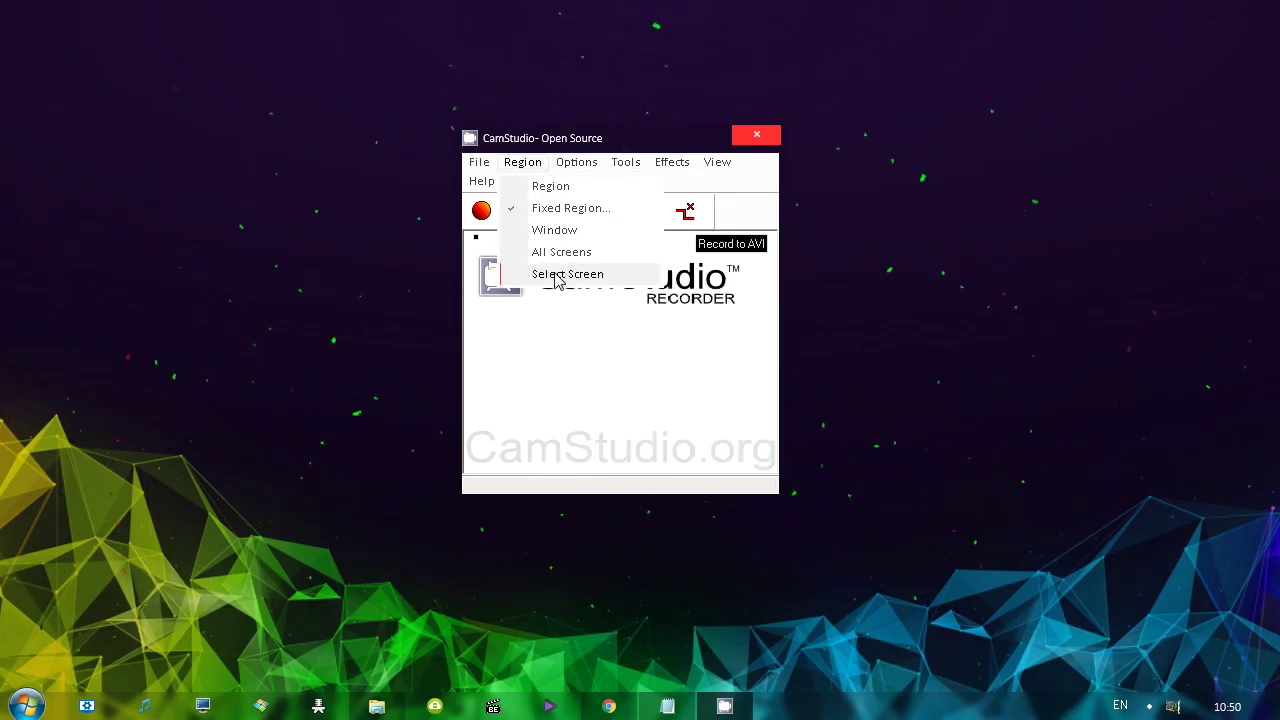
pyautogui.click(551, 139)
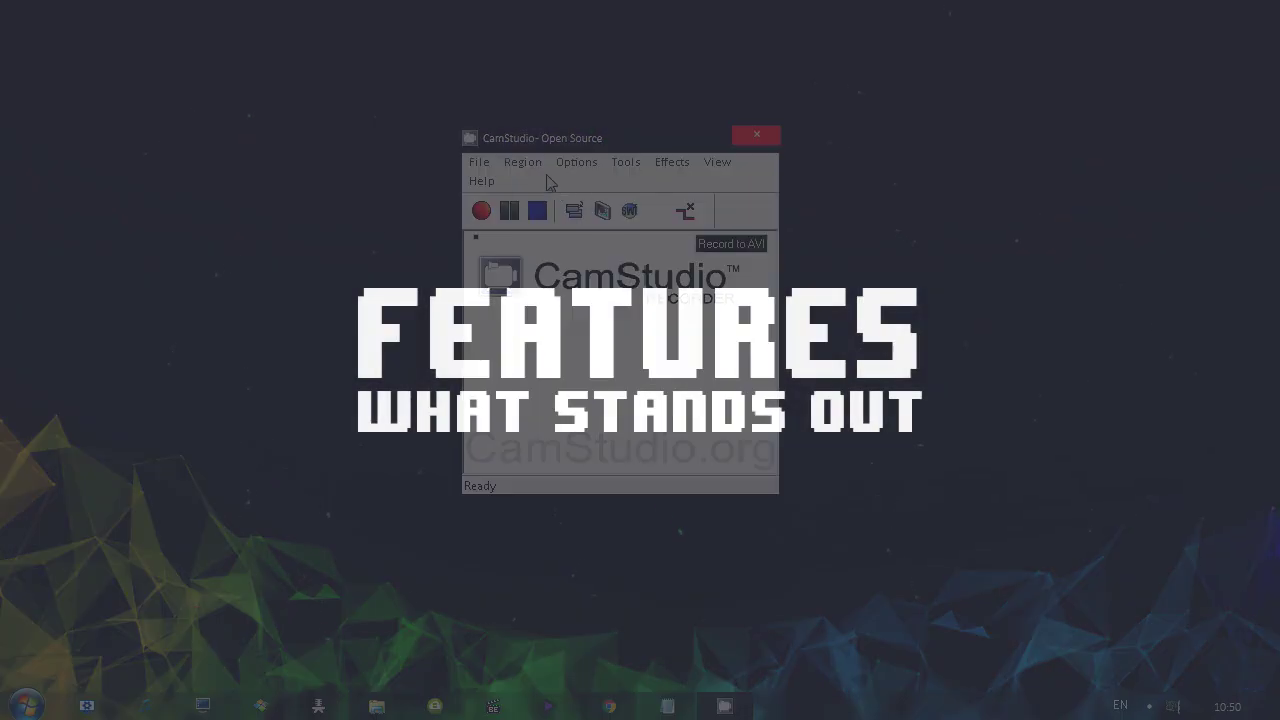
# Review the cursor options and auto-stop settings, cancelling without changes
pyautogui.click(576, 161)
pyautogui.click(595, 199)
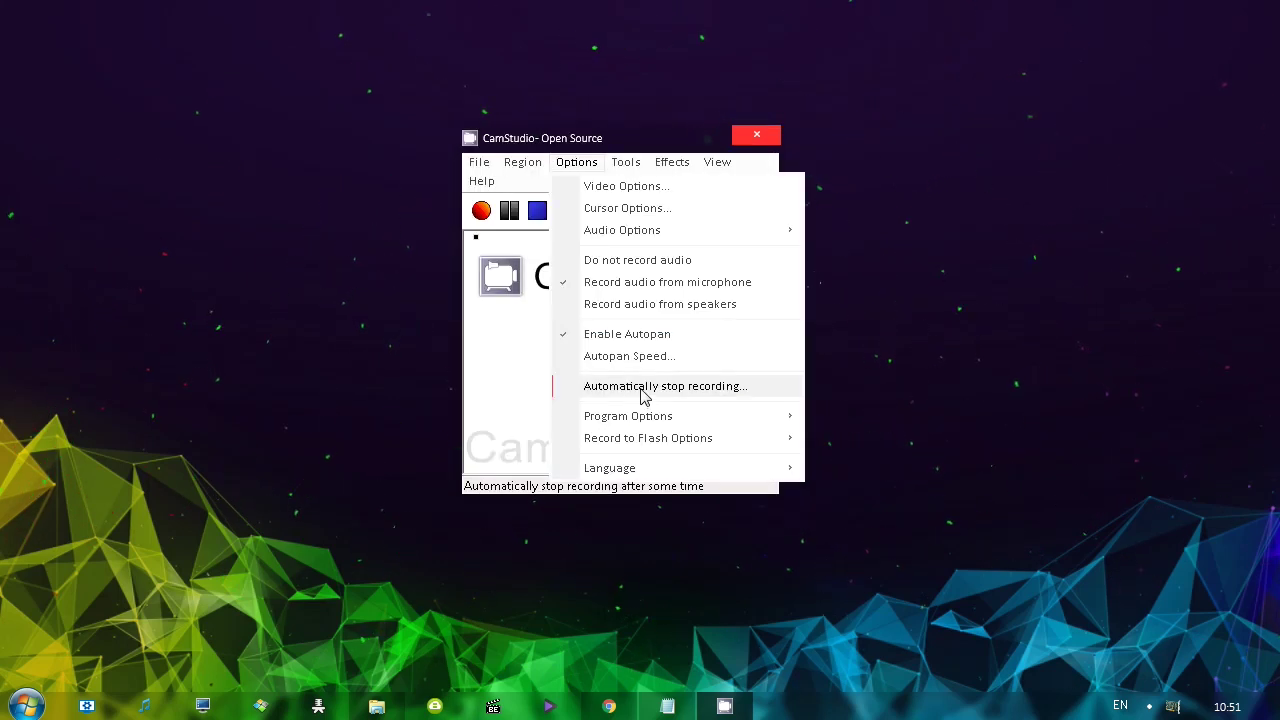
pyautogui.click(642, 388)
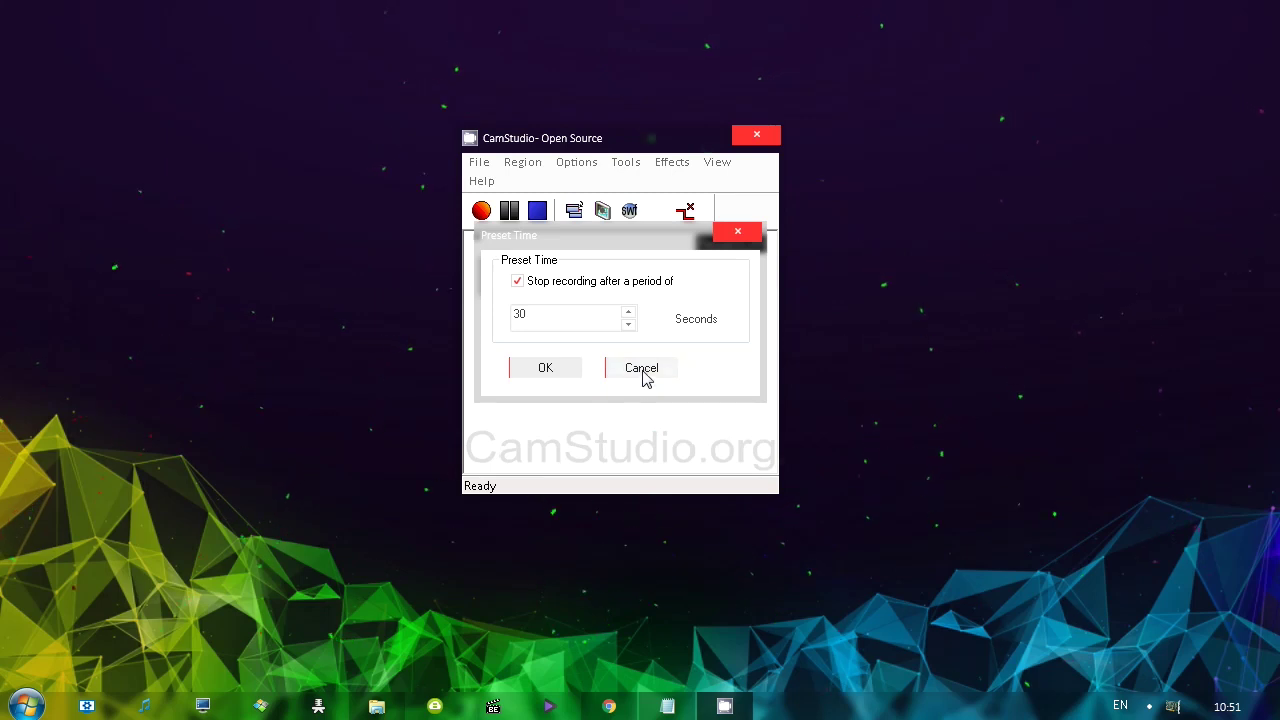
pyautogui.click(642, 369)
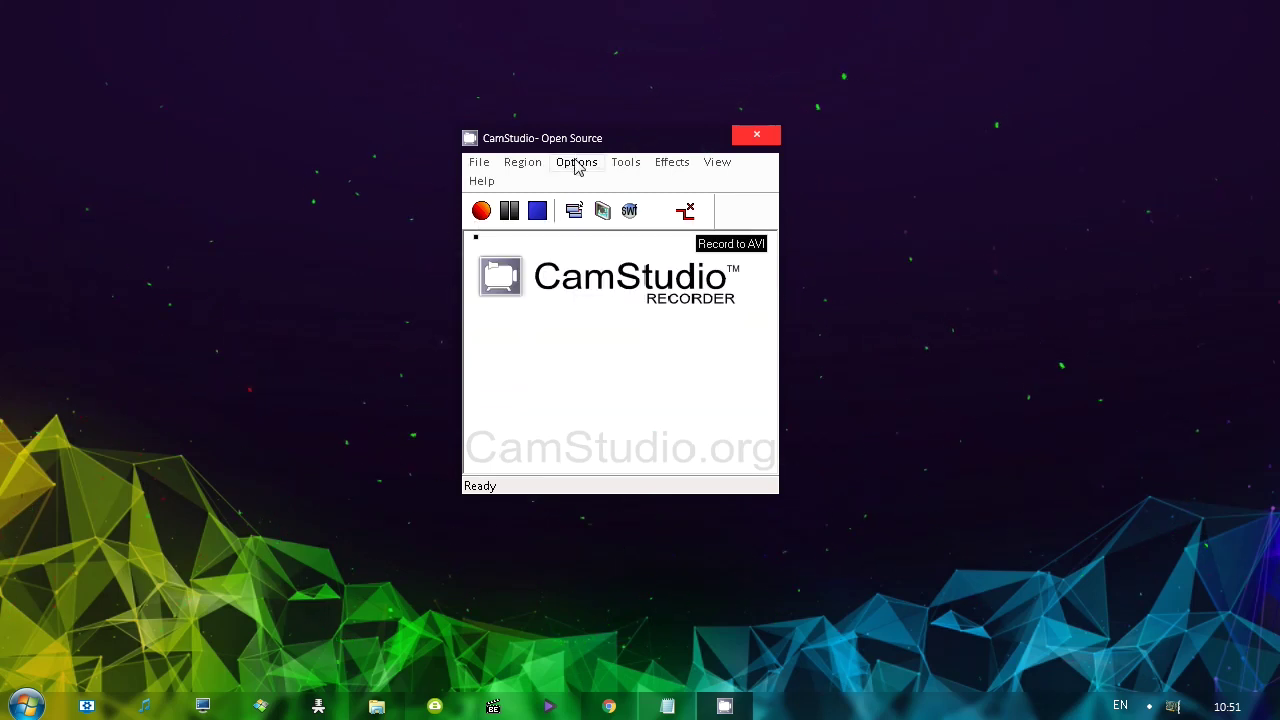
# Check the thread priority choices, then browse the Screen Annotations object library listing Label_1
pyautogui.click(577, 163)
pyautogui.moveTo(628, 416)
pyautogui.moveTo(877, 560)
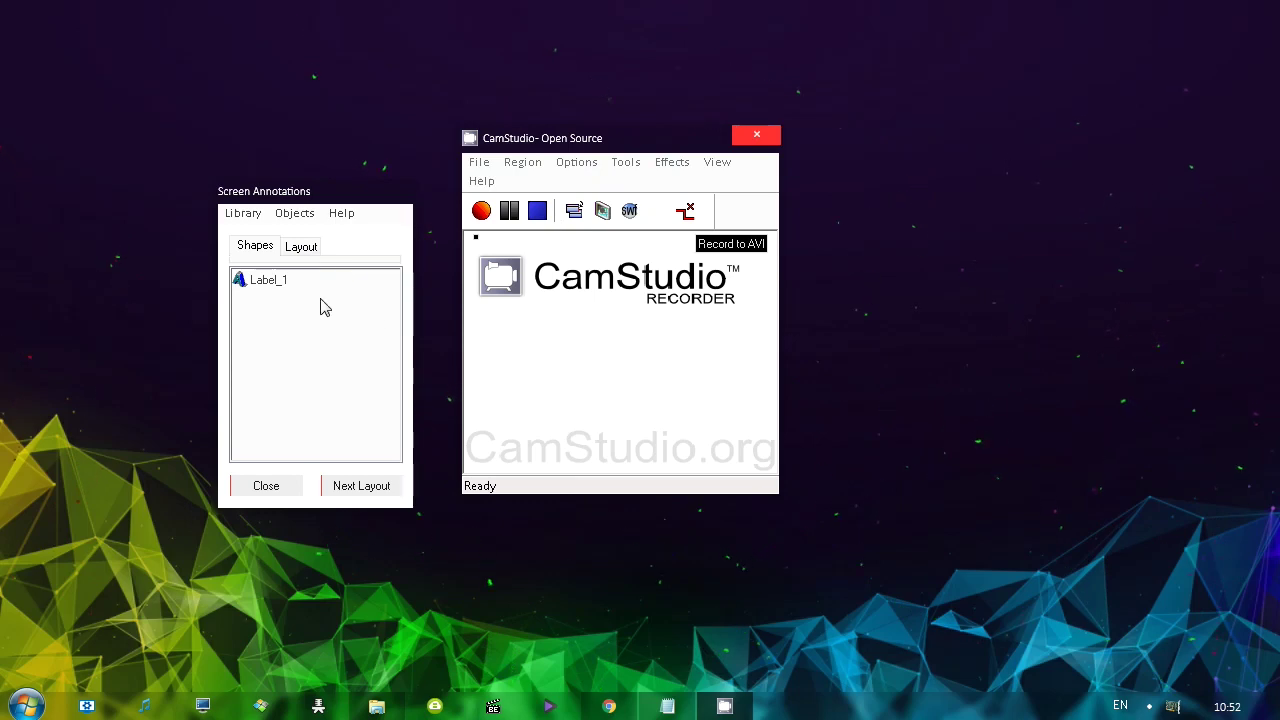
pyautogui.click(288, 214)
pyautogui.moveTo(240, 222)
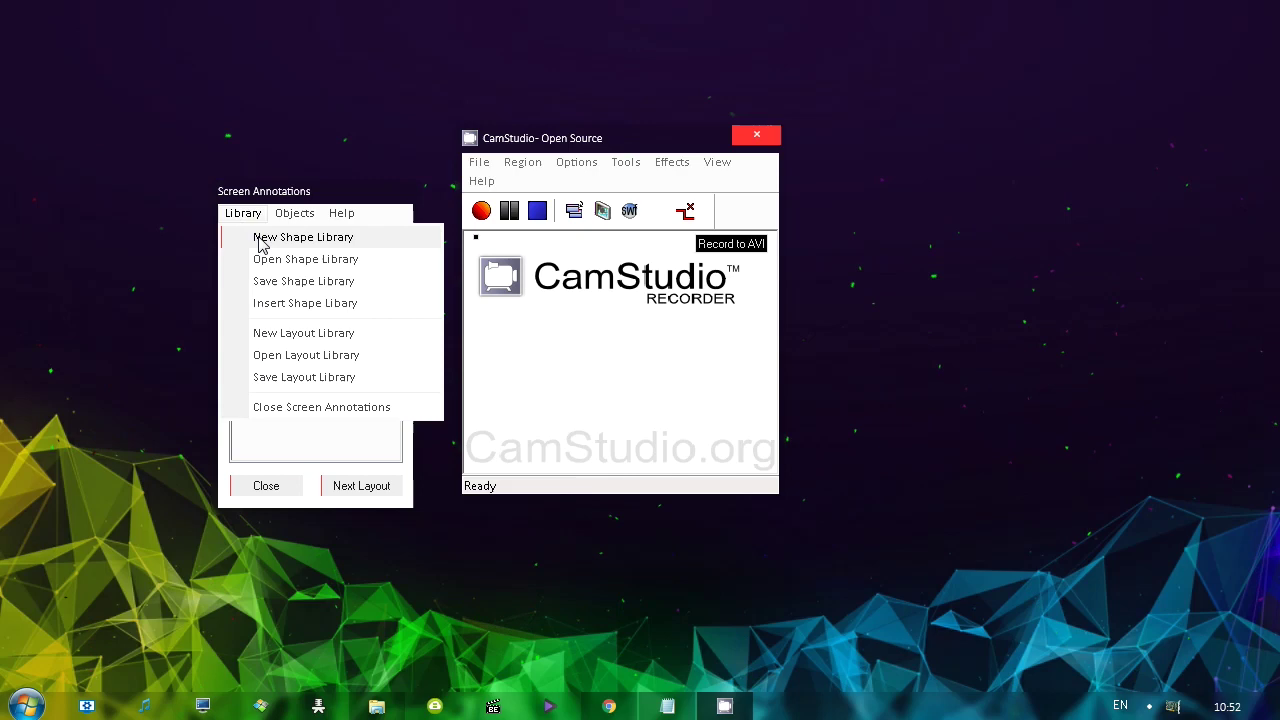
pyautogui.press('Escape')
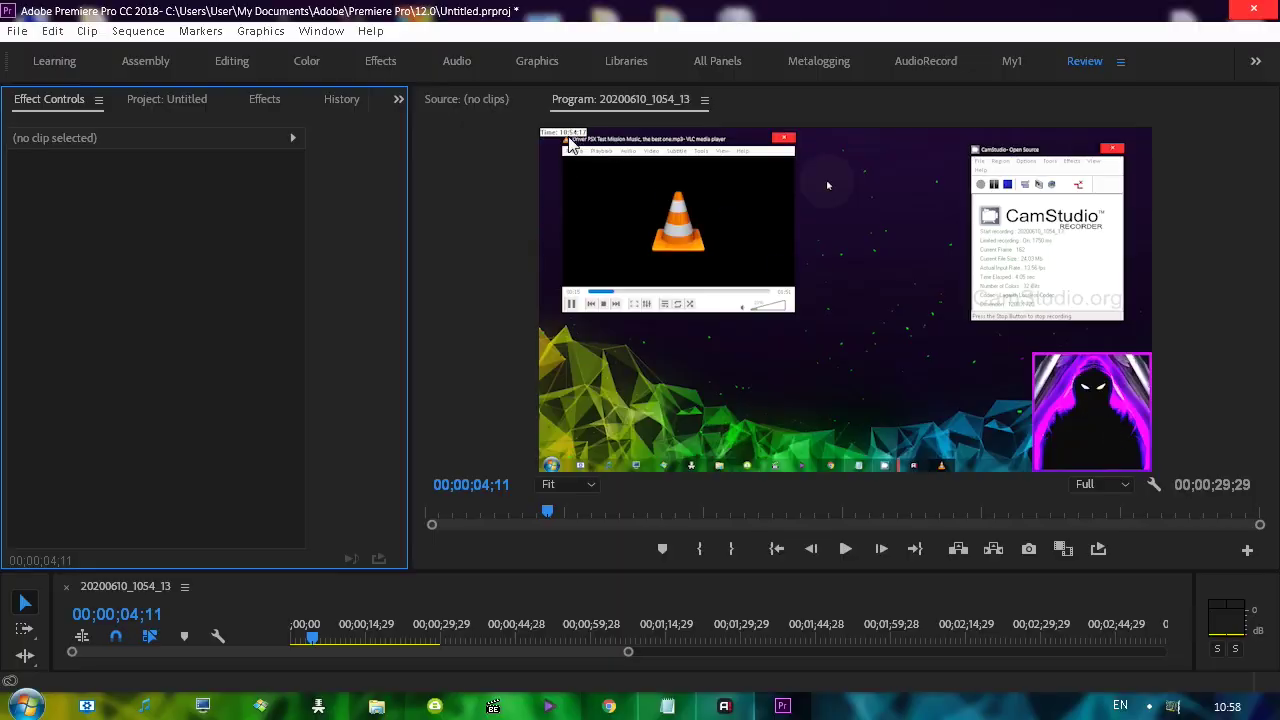
# Play the 20200610_1054_13 clip in the Program monitor and stop at 14;22
pyautogui.click(843, 550)
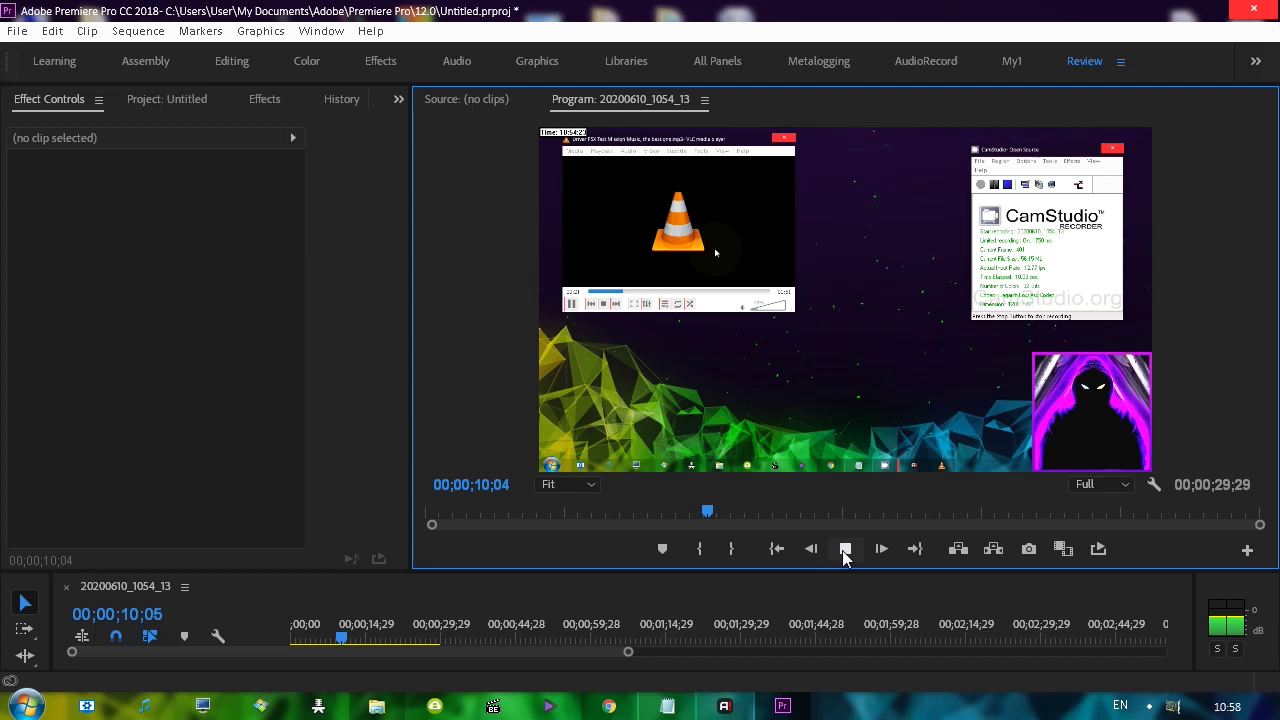
pyautogui.click(845, 552)
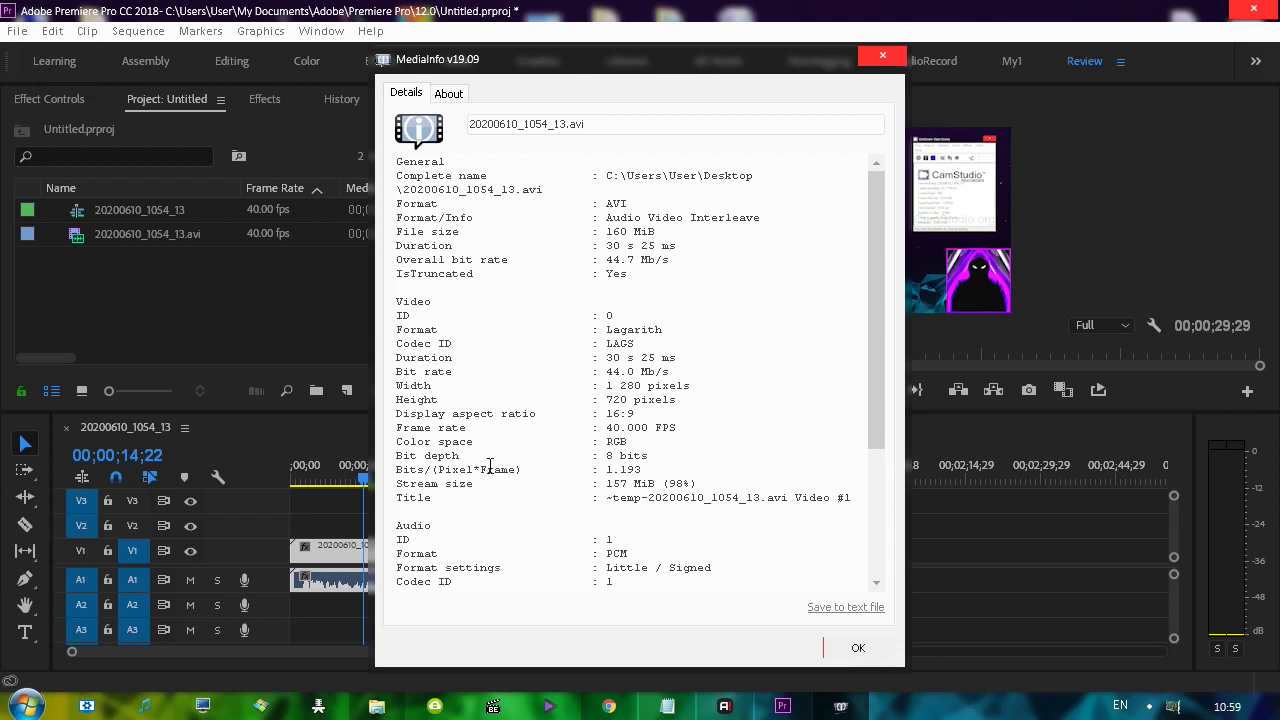
# Inspect the Frame rate (40 FPS) and Height (720) lines of the 20200610_1054_13.avi Lagarith details
pyautogui.moveTo(682, 427); pyautogui.dragTo(586, 428)
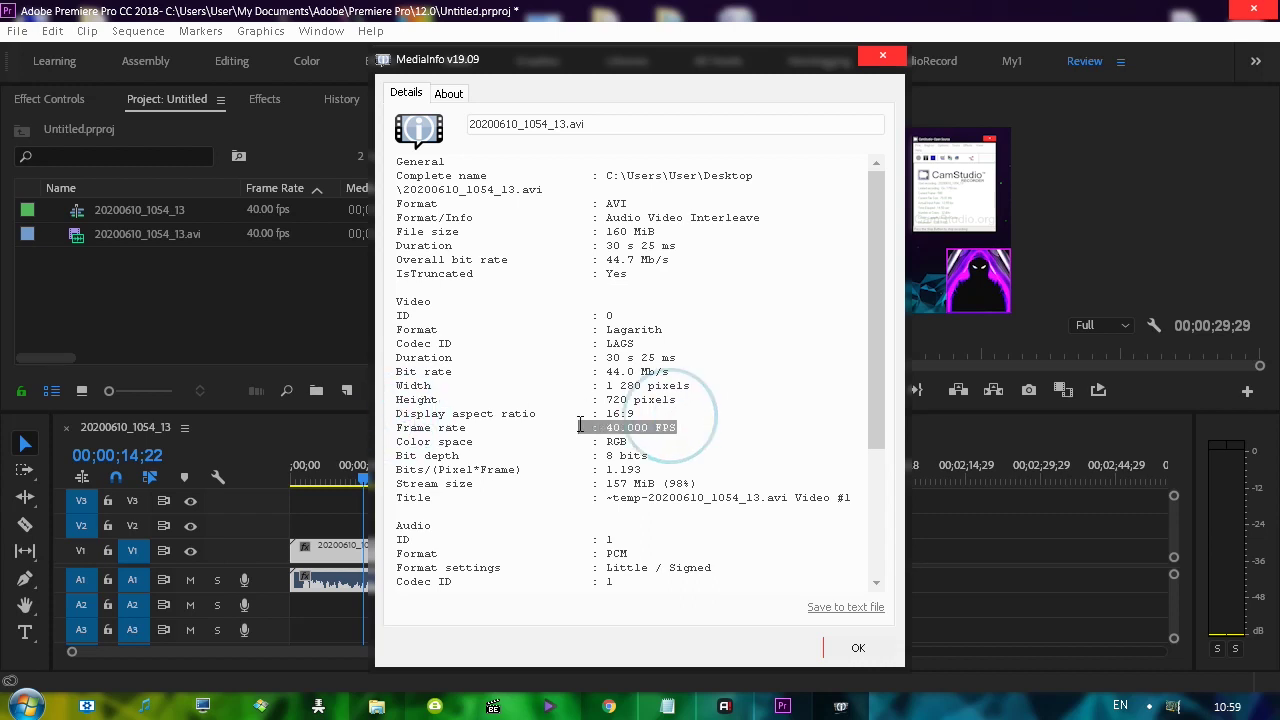
pyautogui.tripleClick(868, 396)
pyautogui.moveTo(868, 396); pyautogui.dragTo(892, 517)
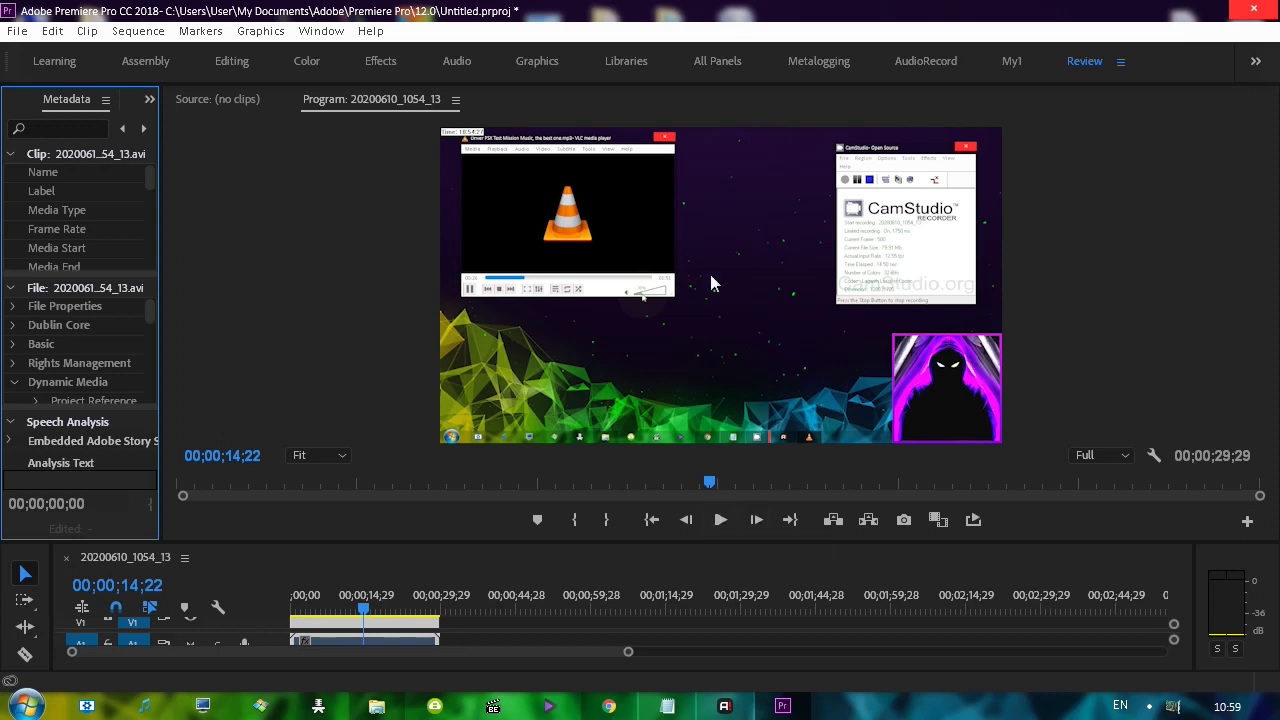
# Play the test clip from 00;00;18;23 and stop it around 00;00;22;04
pyautogui.click(384, 600)
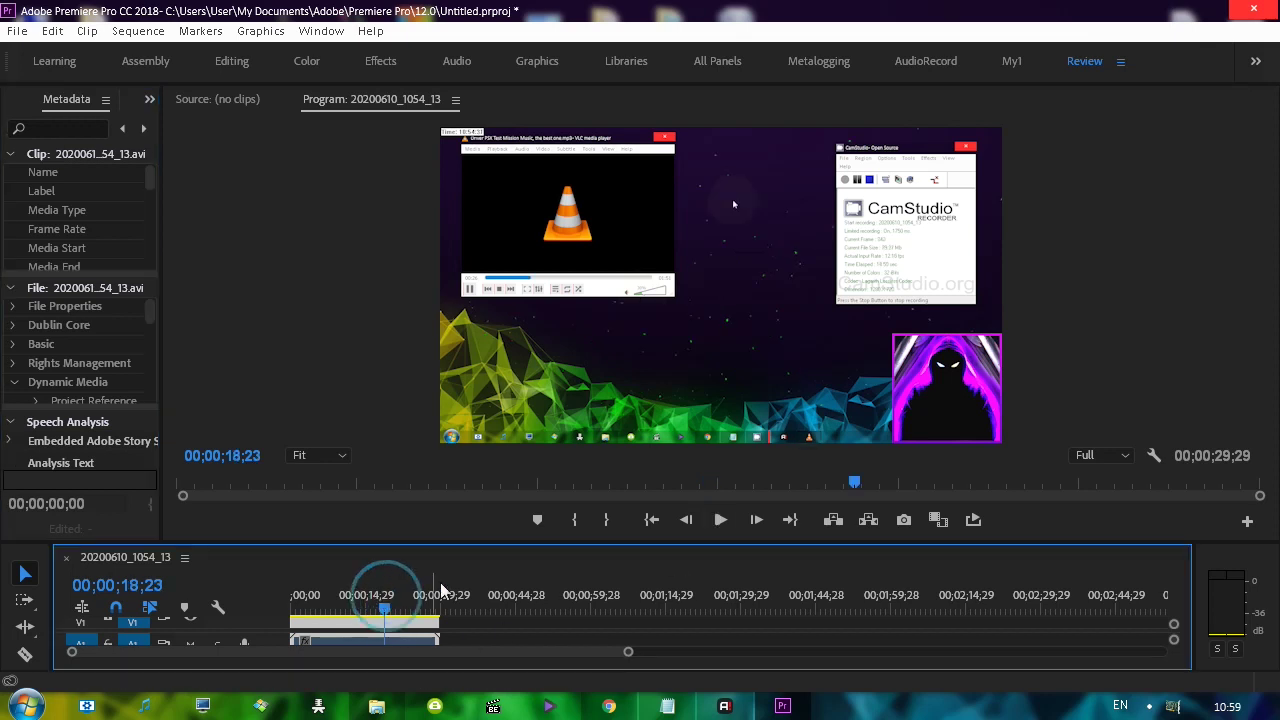
pyautogui.click(720, 520)
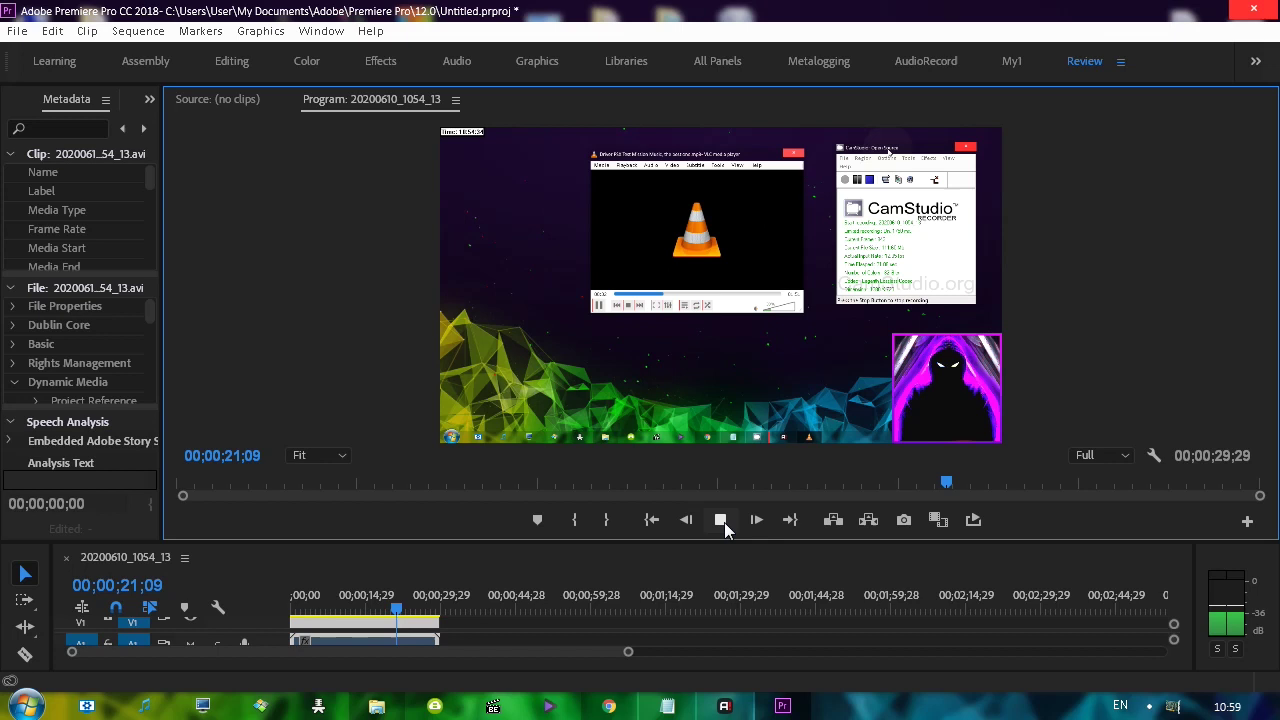
pyautogui.click(720, 520)
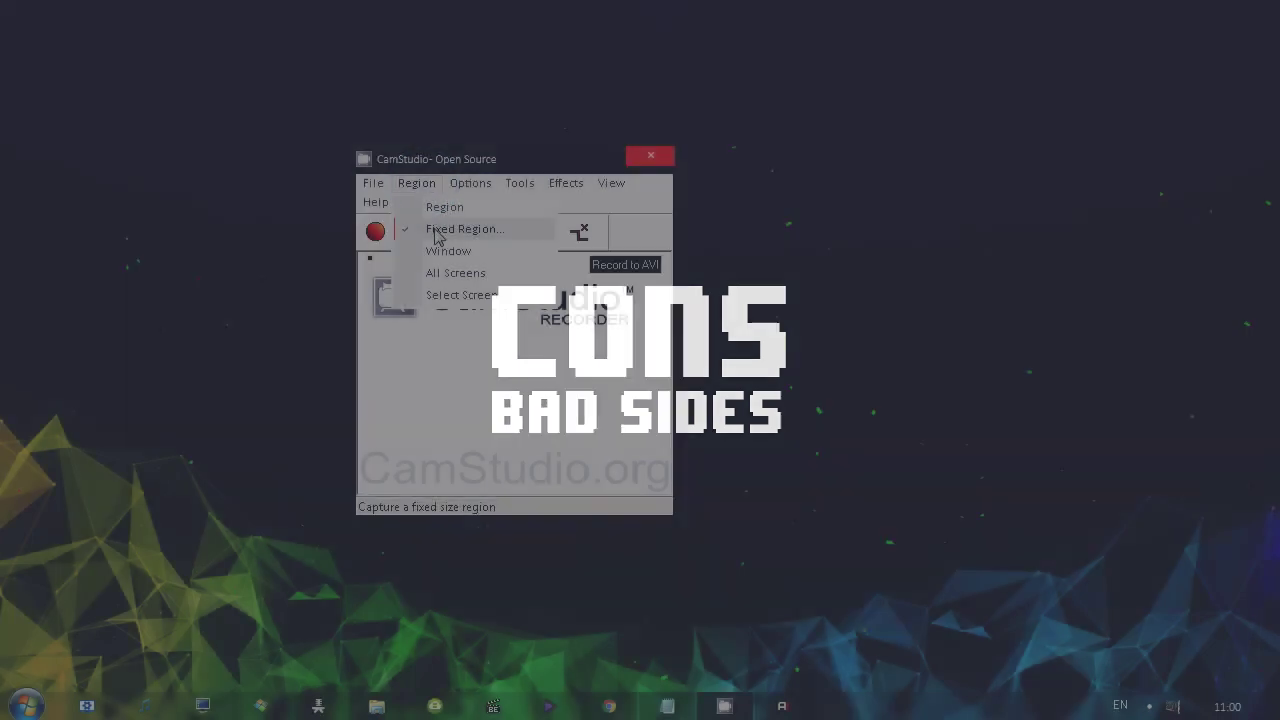
# Record a brief 640×360 fixed-region test clip, then end it with F9 so it compresses
pyautogui.click(435, 229)
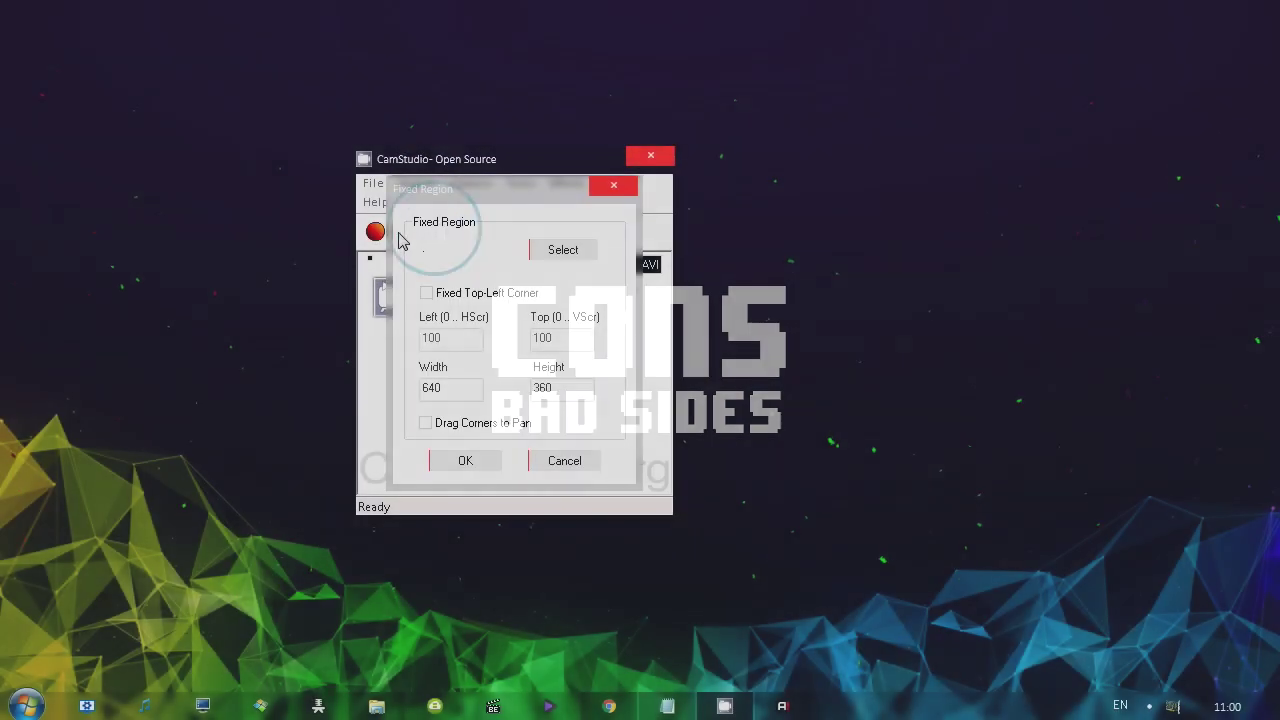
pyautogui.click(472, 462)
pyautogui.click(376, 231)
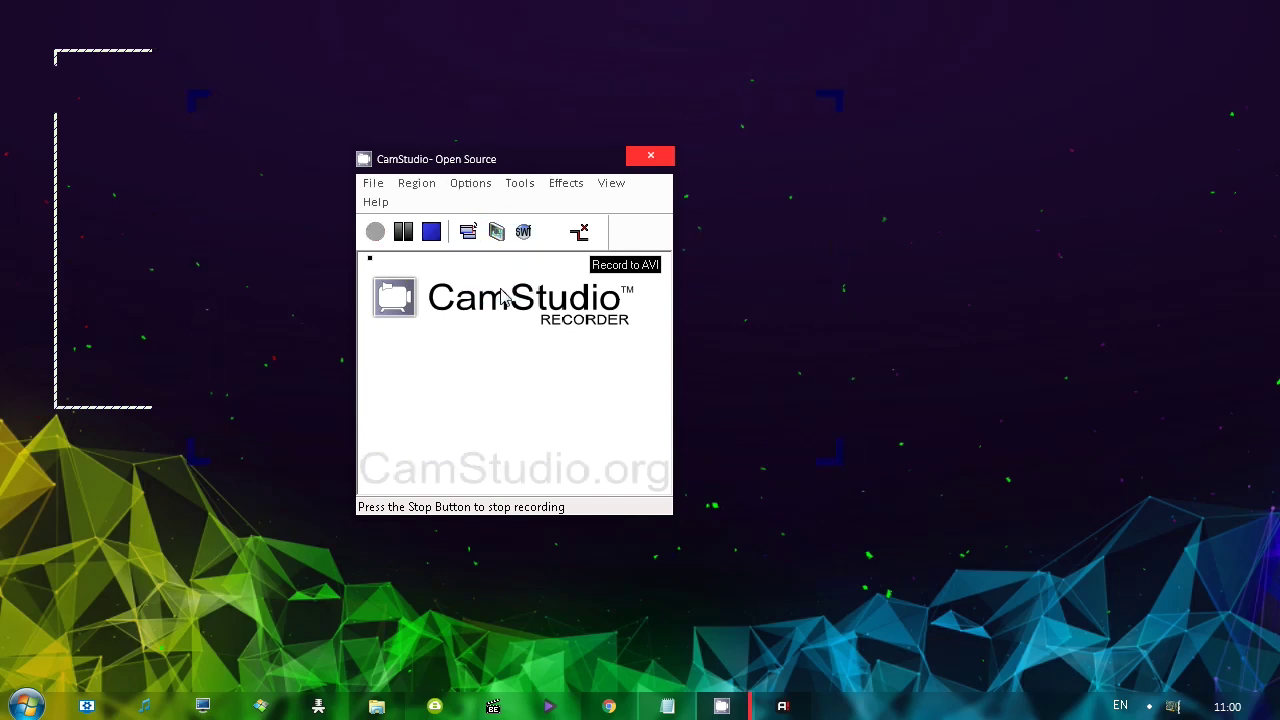
pyautogui.click(430, 236)
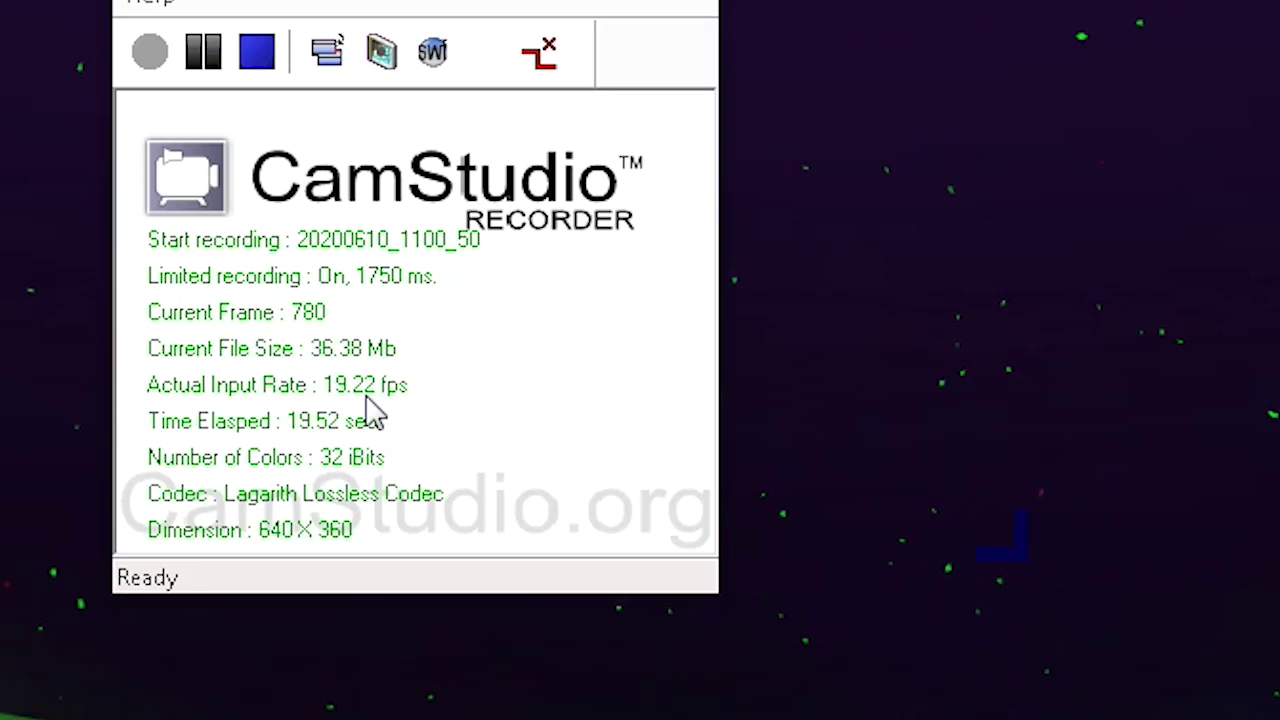
pyautogui.press('F9')
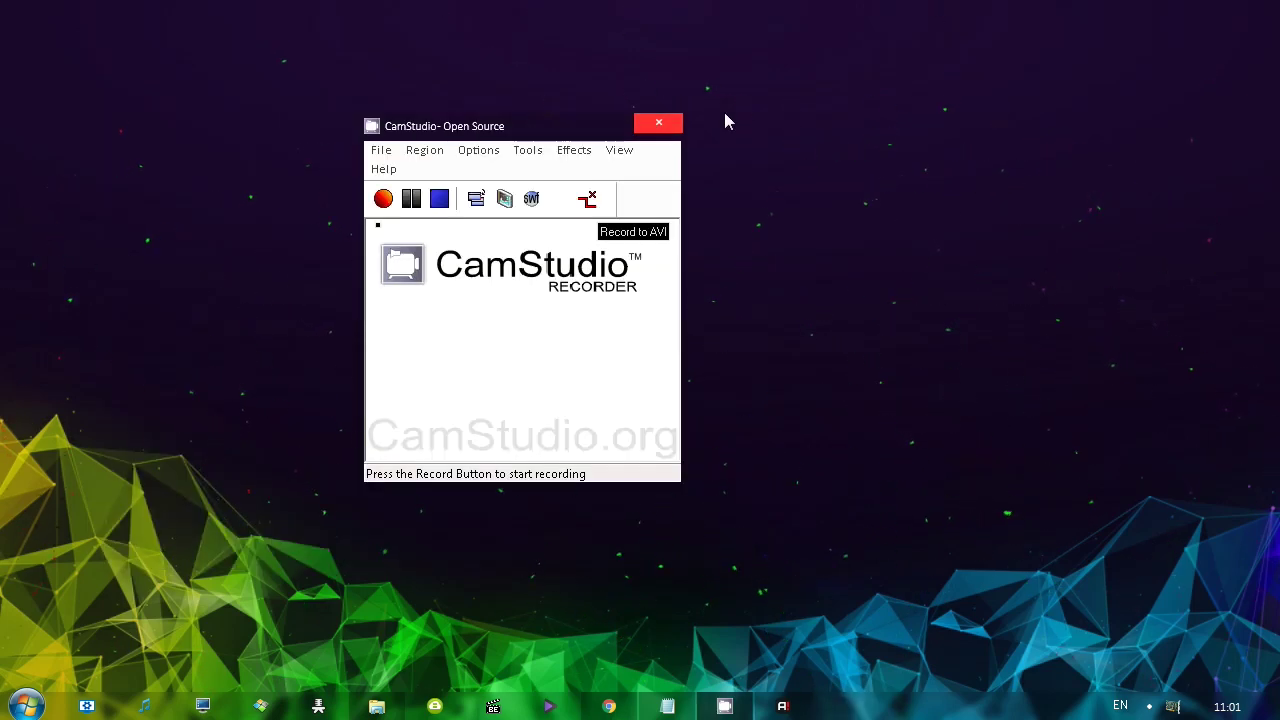
# Drag the Autopan Speed dialog's Maximum Pan Speed slider from 34 down to 14
pyautogui.click(478, 150)
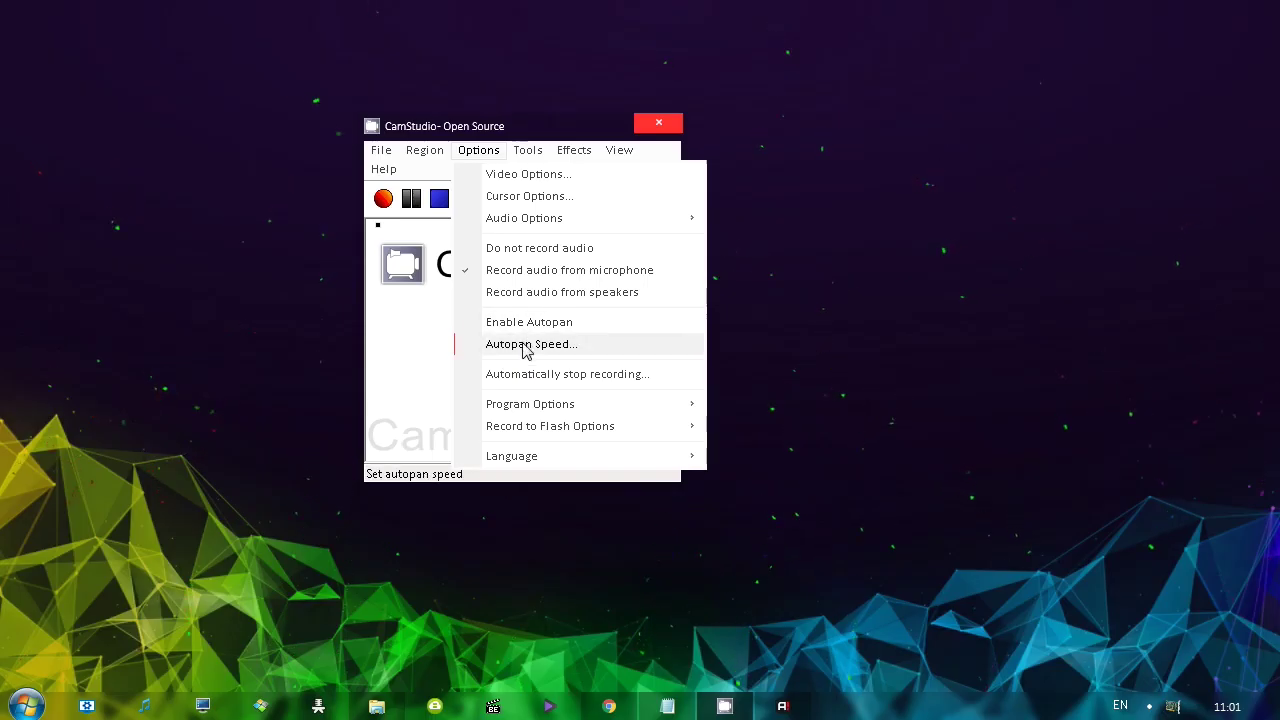
pyautogui.click(525, 346)
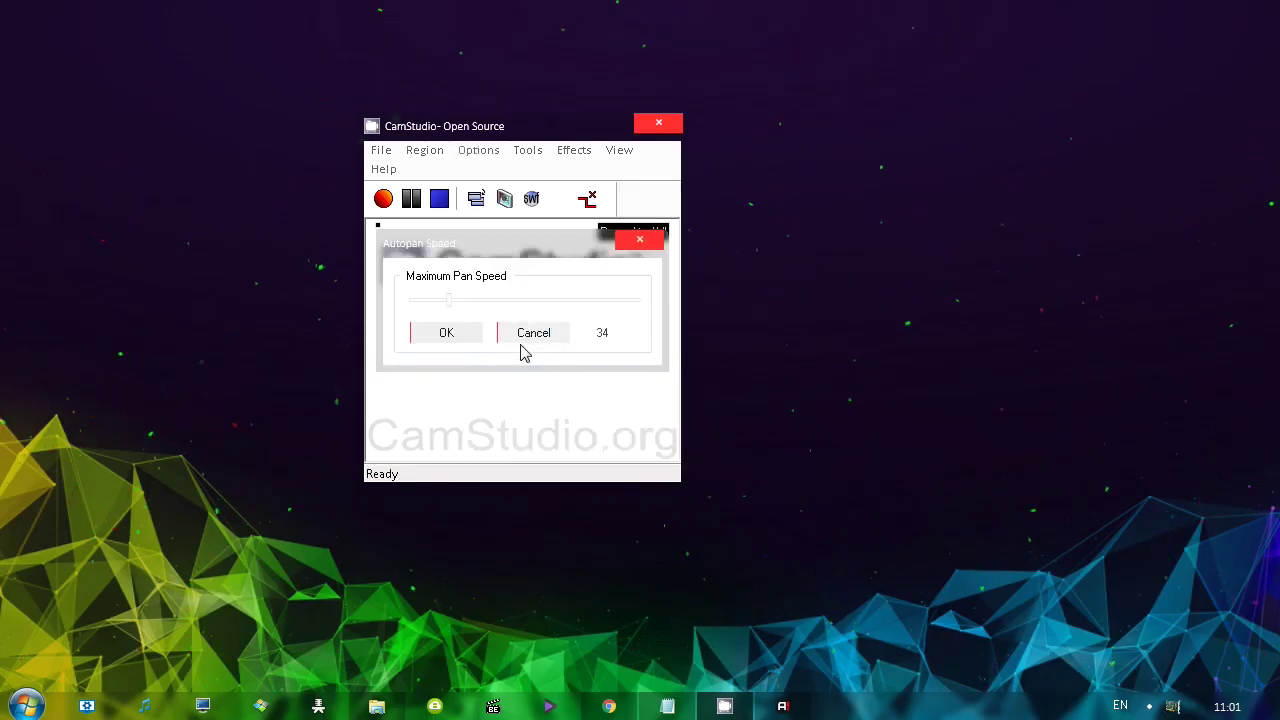
pyautogui.moveTo(451, 303); pyautogui.dragTo(432, 310)
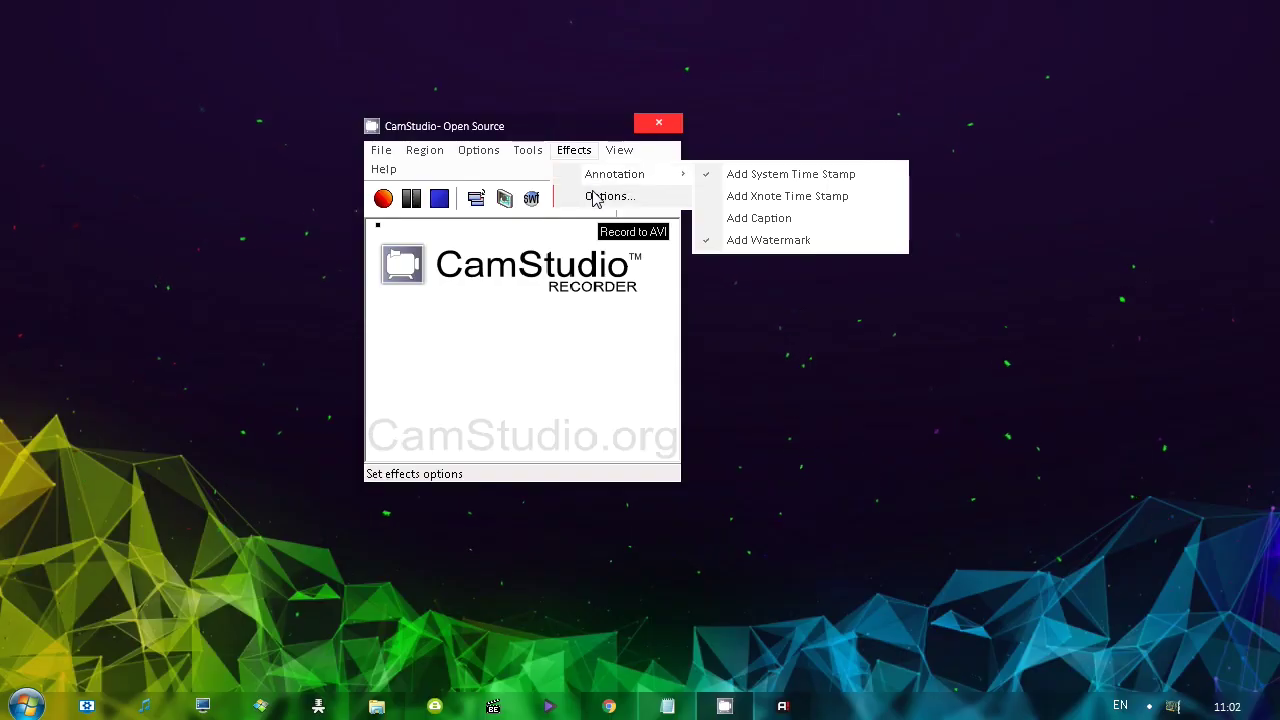
# In the Effects watermark options, choose the bottom-right cell of the Position grid
pyautogui.click(595, 195)
pyautogui.click(640, 513)
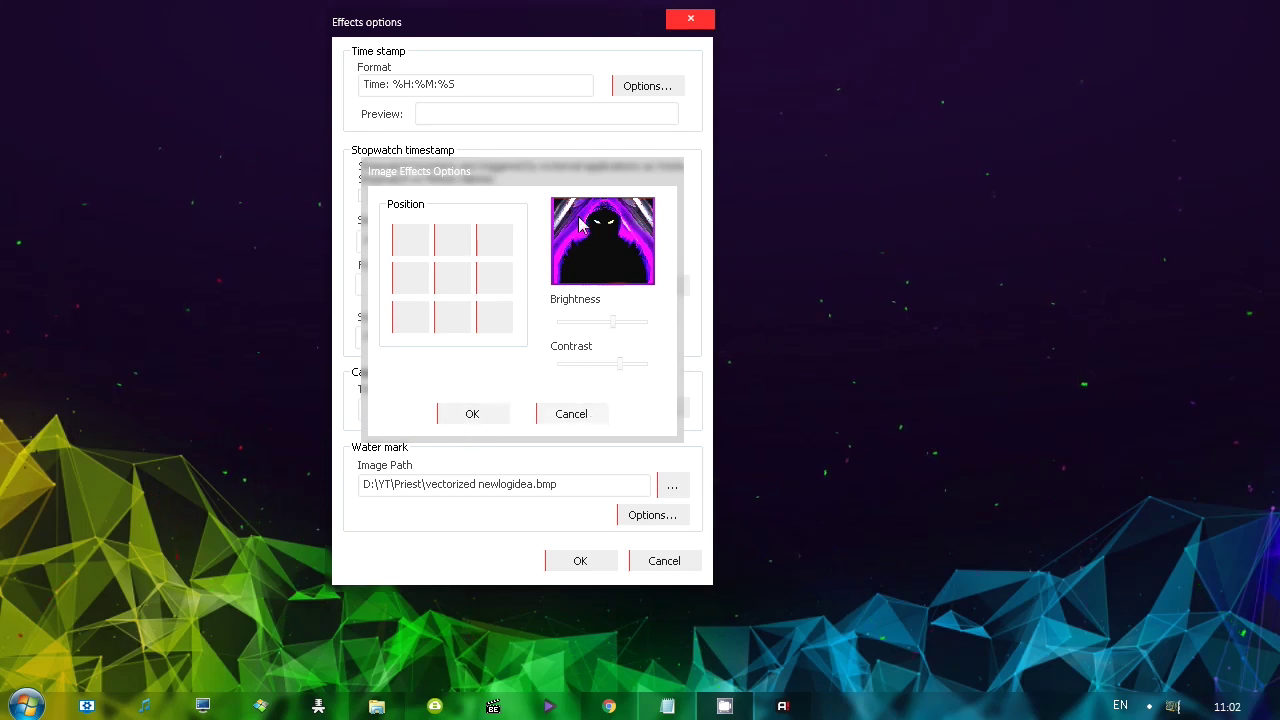
pyautogui.click(490, 316)
pyautogui.click(509, 324)
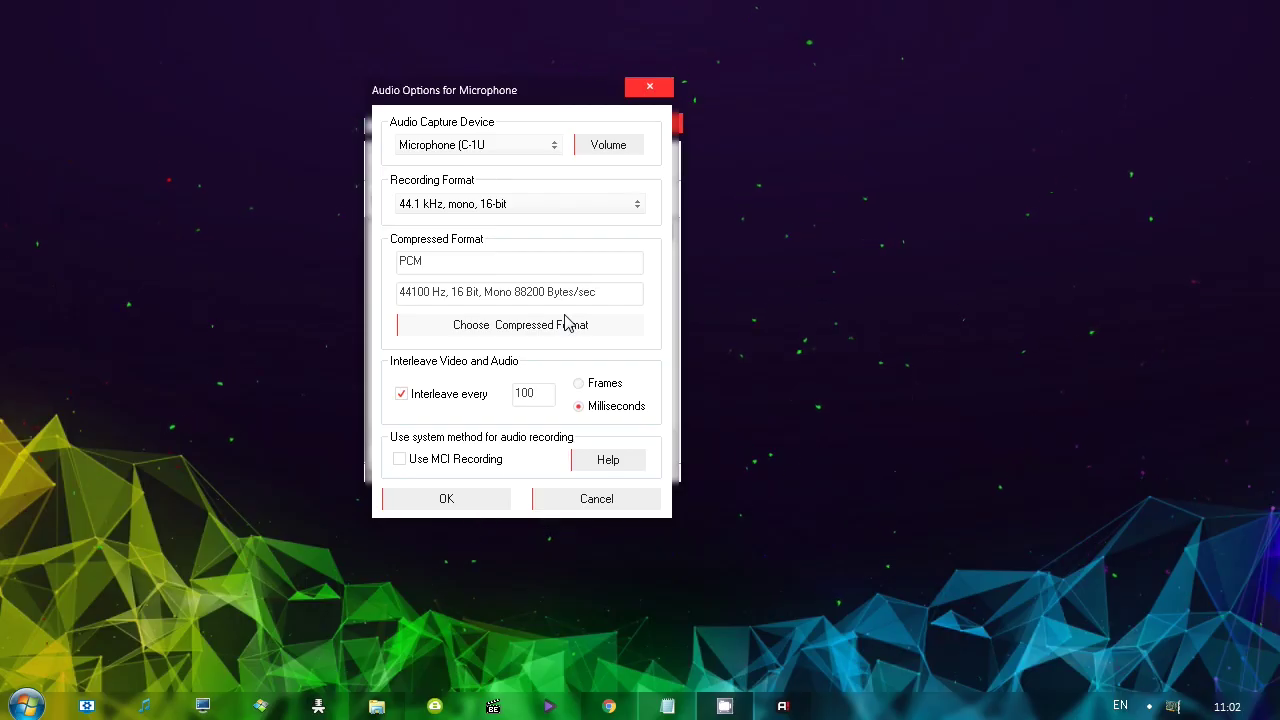
# Try MPEG Layer-3 as the microphone's compressed format and view its available bitrates
pyautogui.click(445, 336)
pyautogui.click(478, 303)
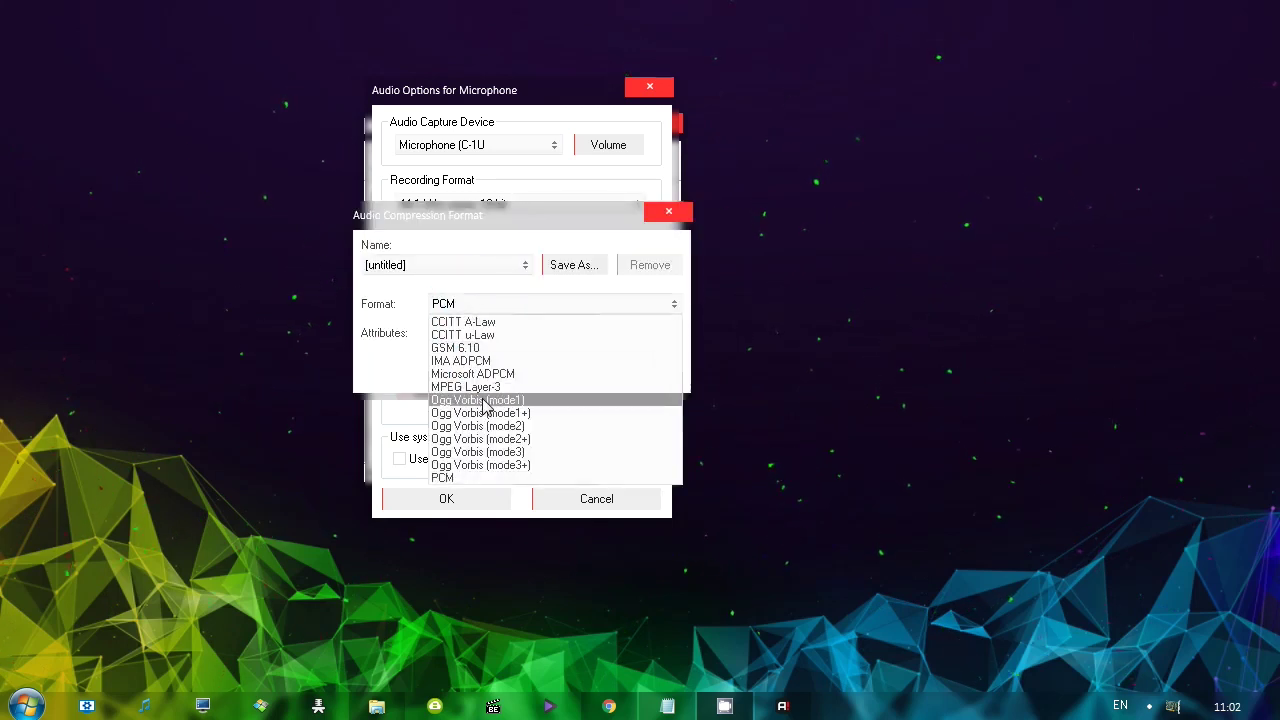
pyautogui.click(468, 386)
pyautogui.click(500, 338)
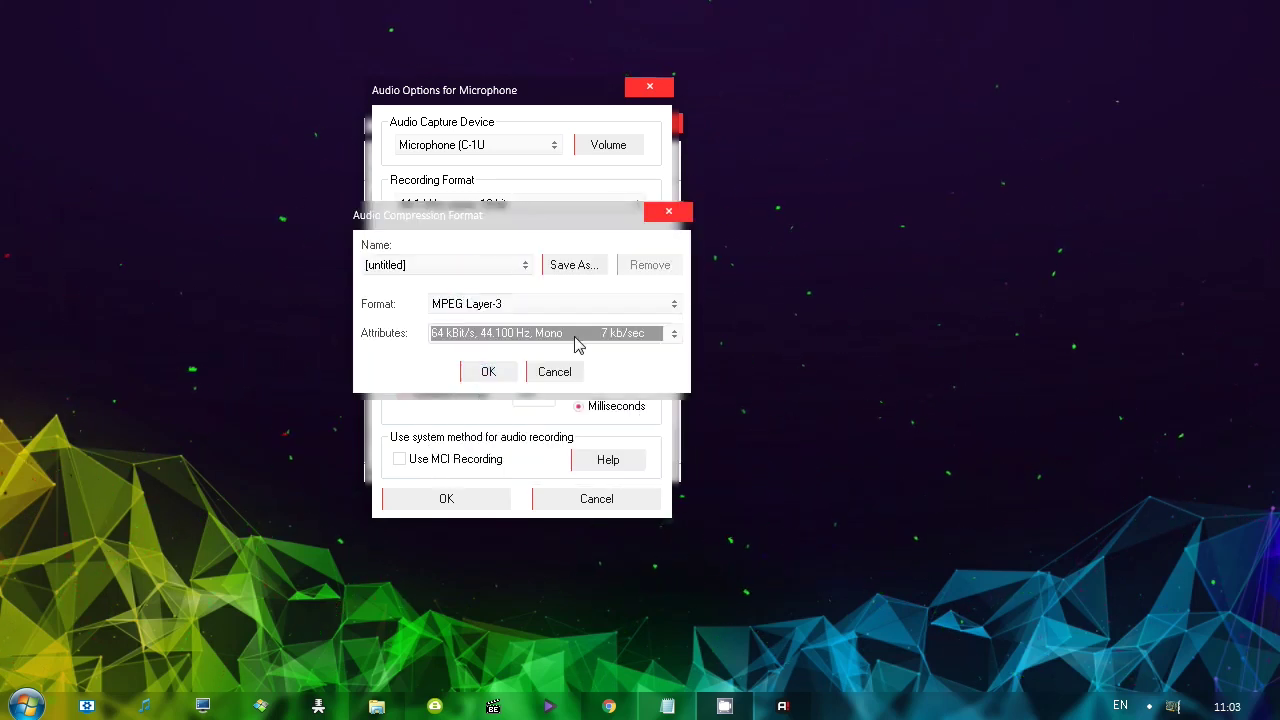
pyautogui.click(443, 340)
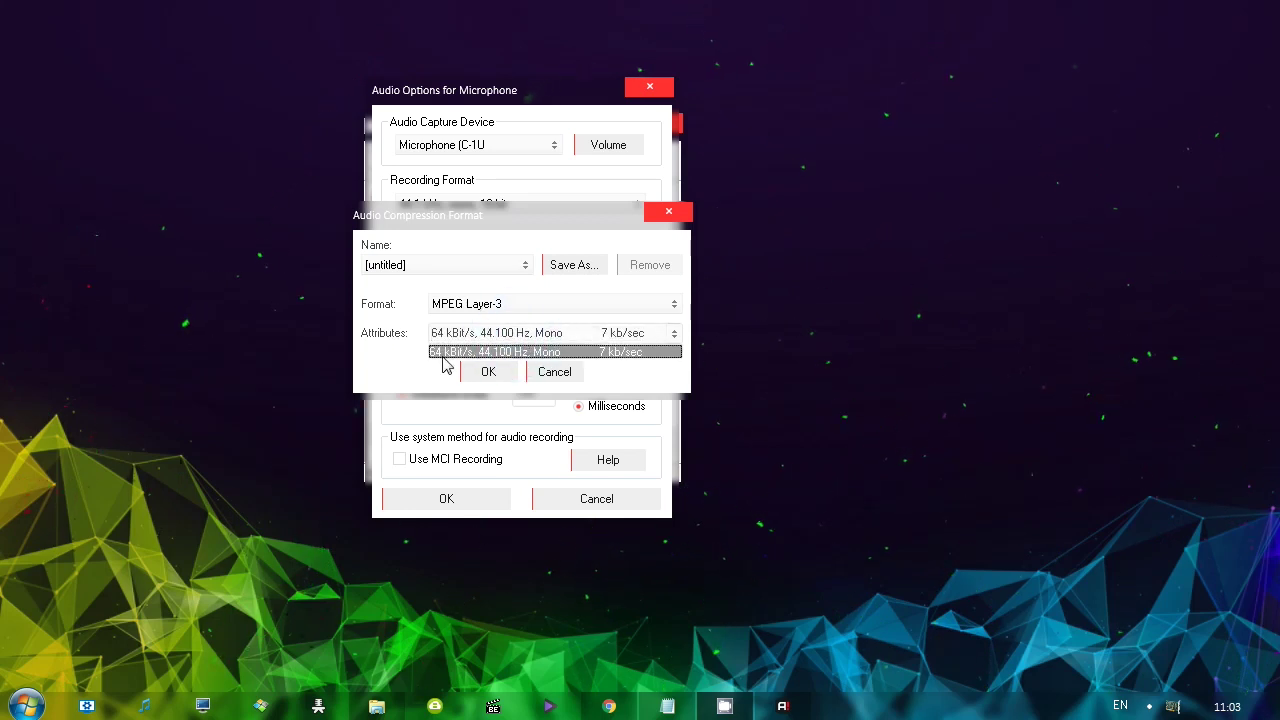
# Revert to PCM at 44.100 kHz, 16 Bit, Mono and cancel the format changes
pyautogui.click(455, 352)
pyautogui.click(486, 304)
pyautogui.click(474, 472)
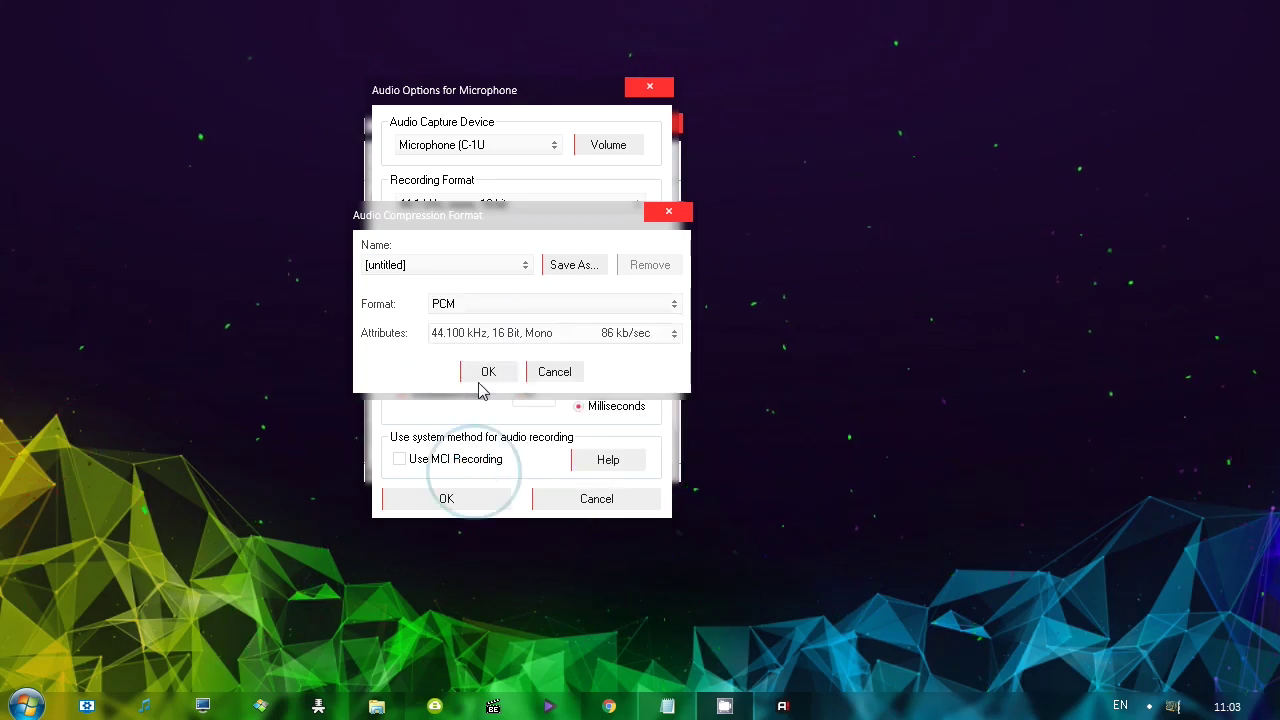
pyautogui.click(463, 338)
pyautogui.click(487, 350)
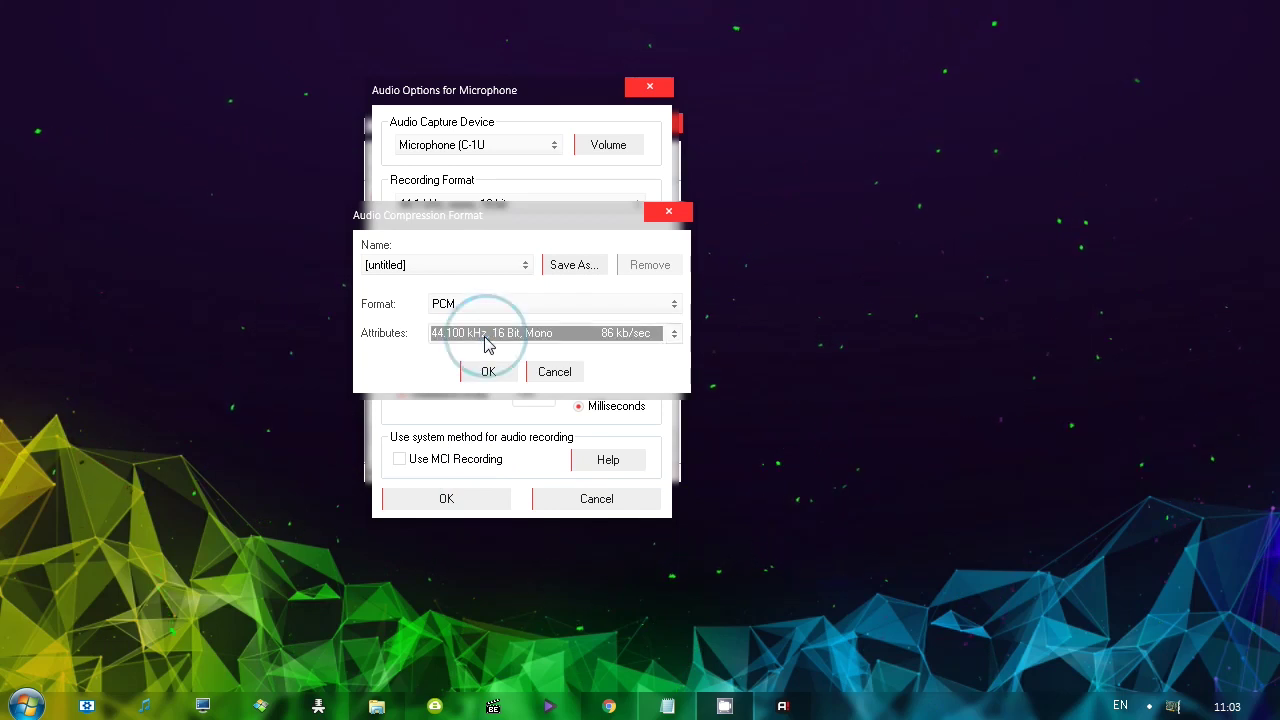
pyautogui.click(487, 337)
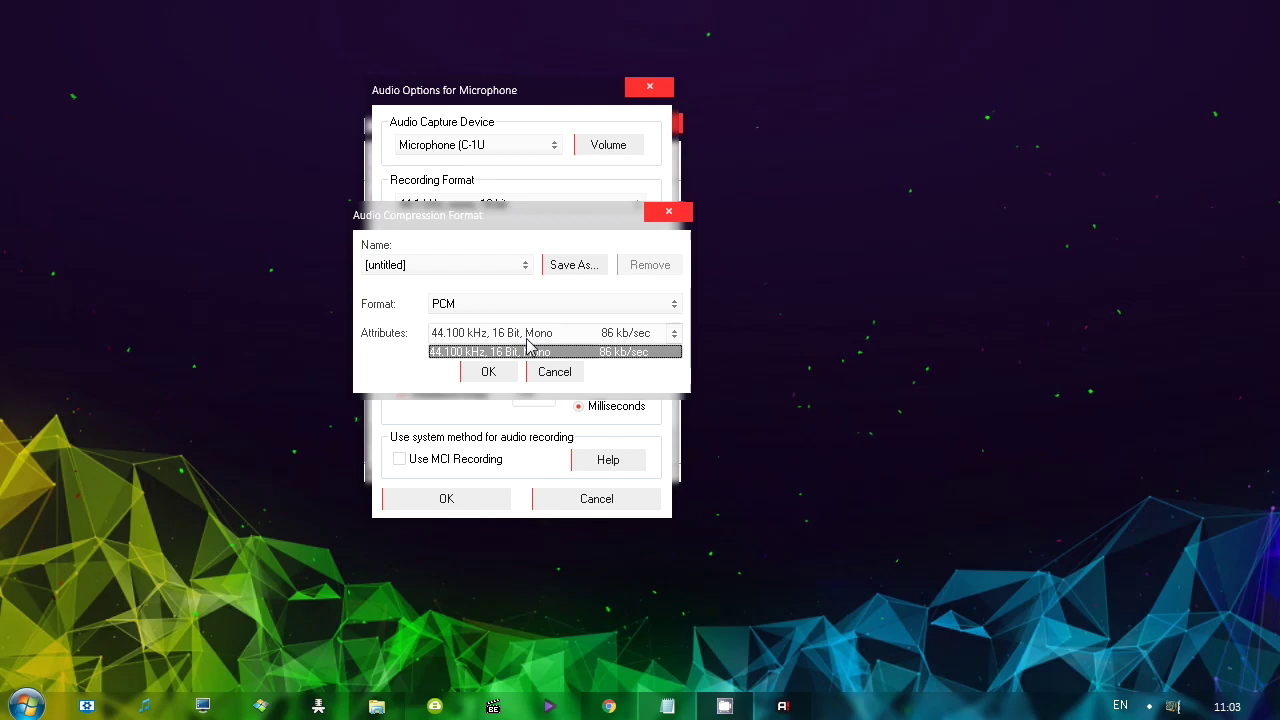
pyautogui.click(450, 303)
pyautogui.click(483, 302)
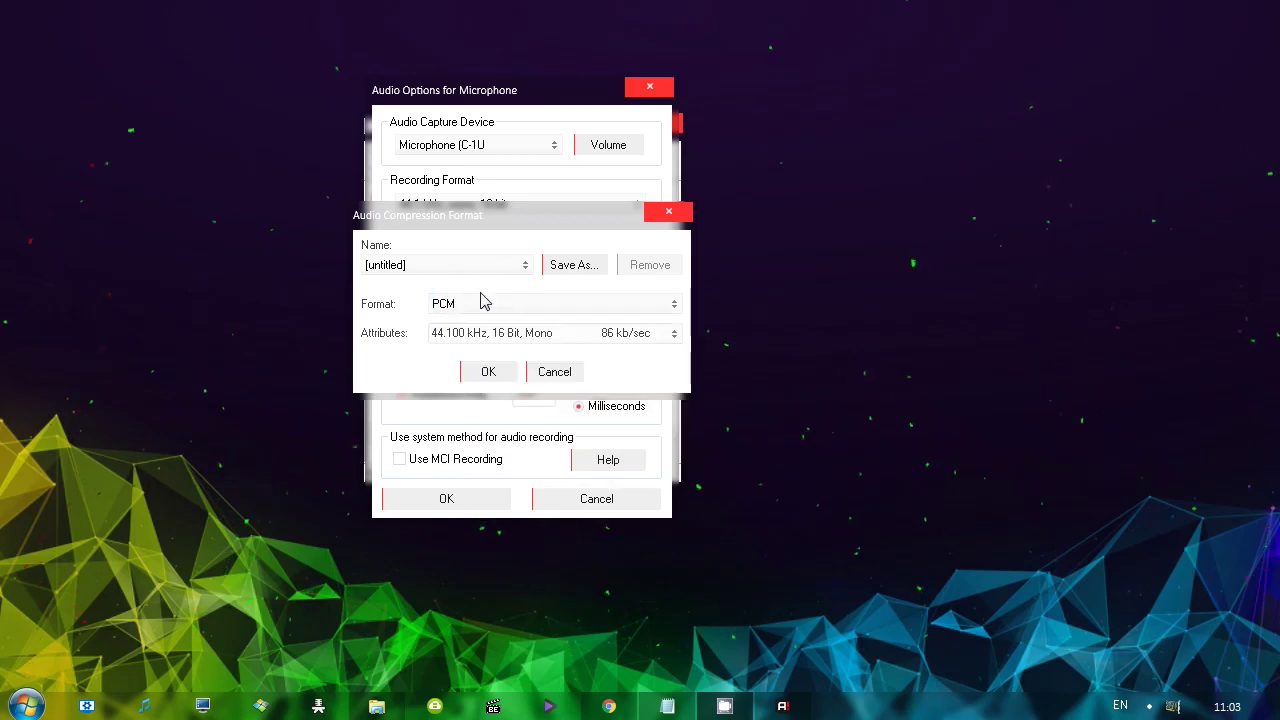
pyautogui.click(578, 368)
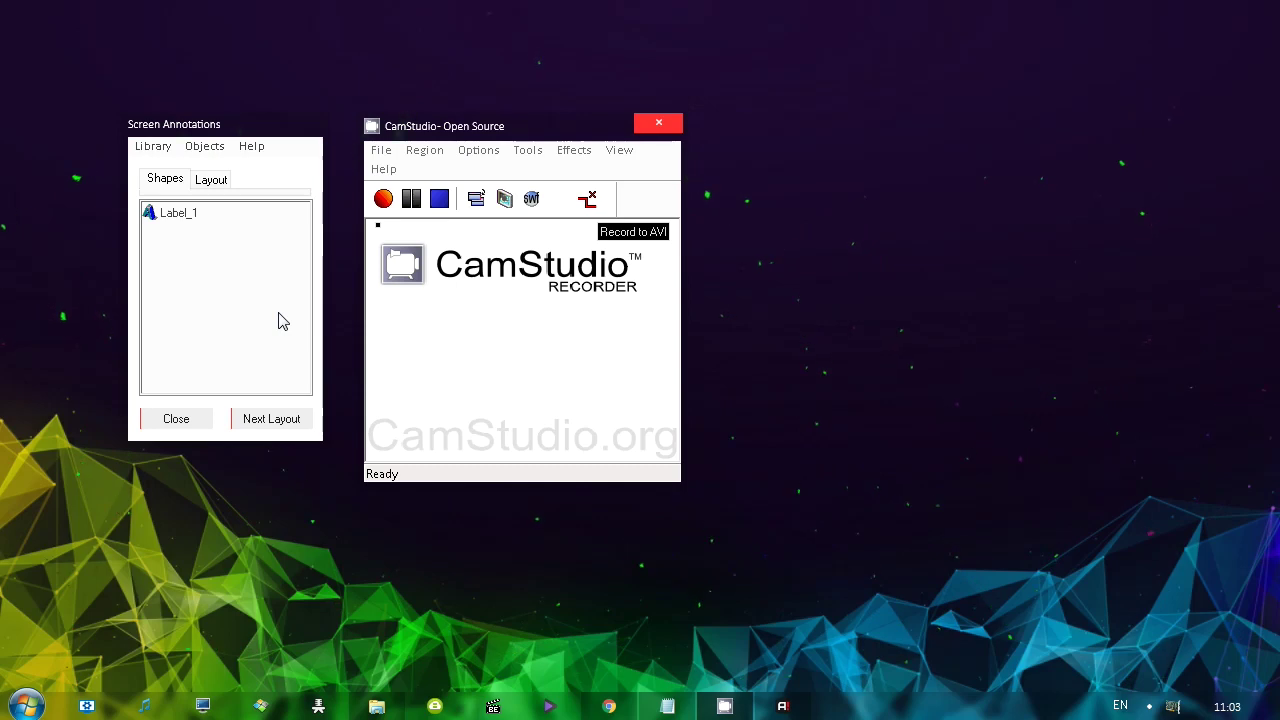
pyautogui.click(160, 147)
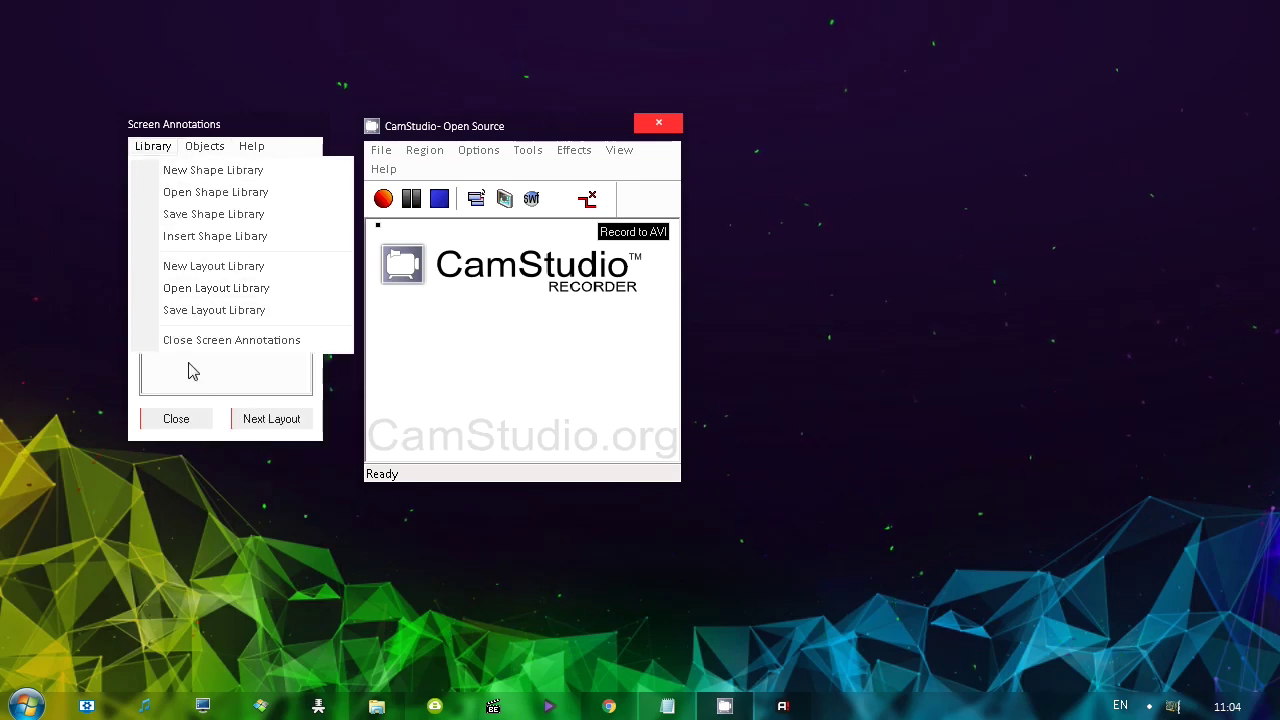
pyautogui.click(189, 384)
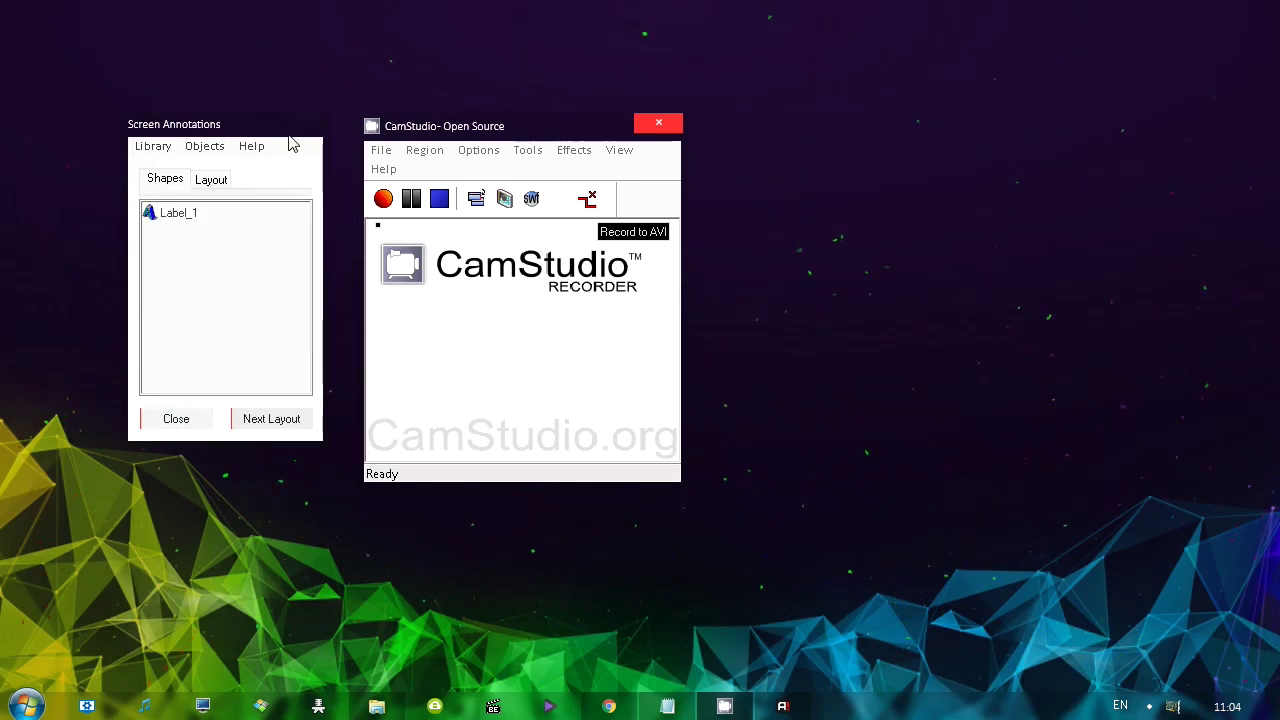
# Close the Screen Annotations window and look over the Region menu choices
pyautogui.click(172, 424)
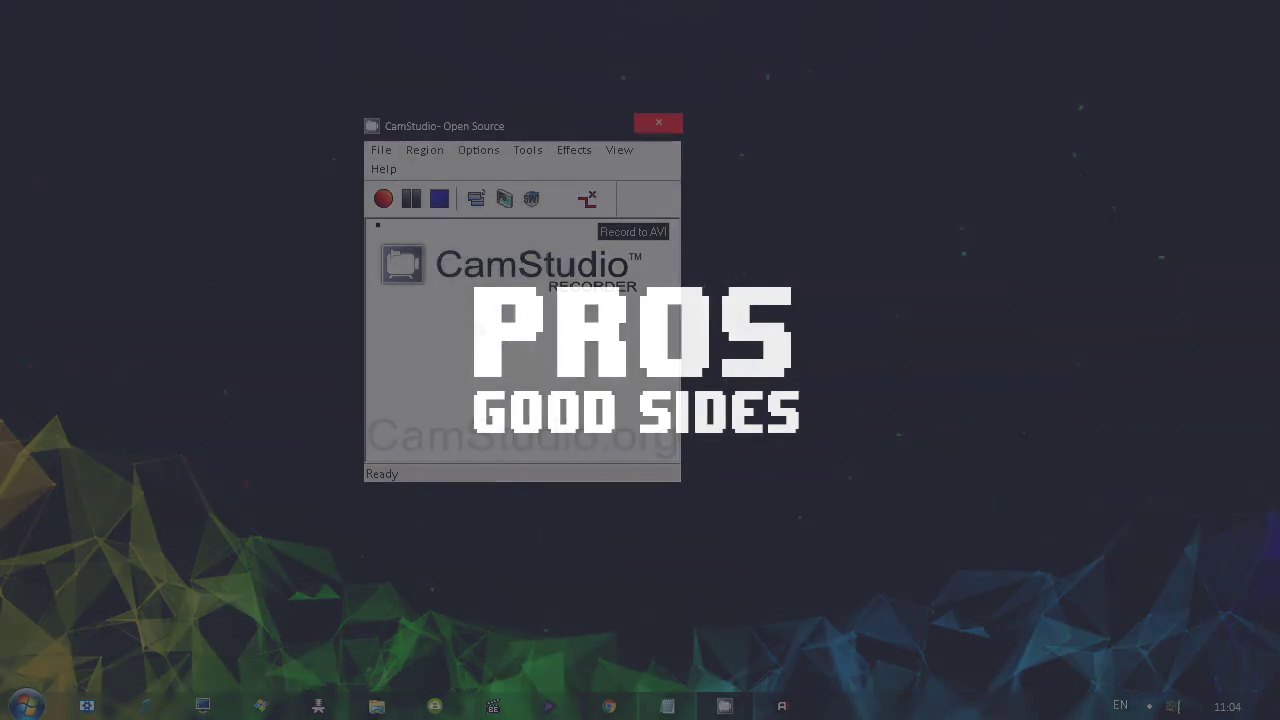
pyautogui.click(424, 150)
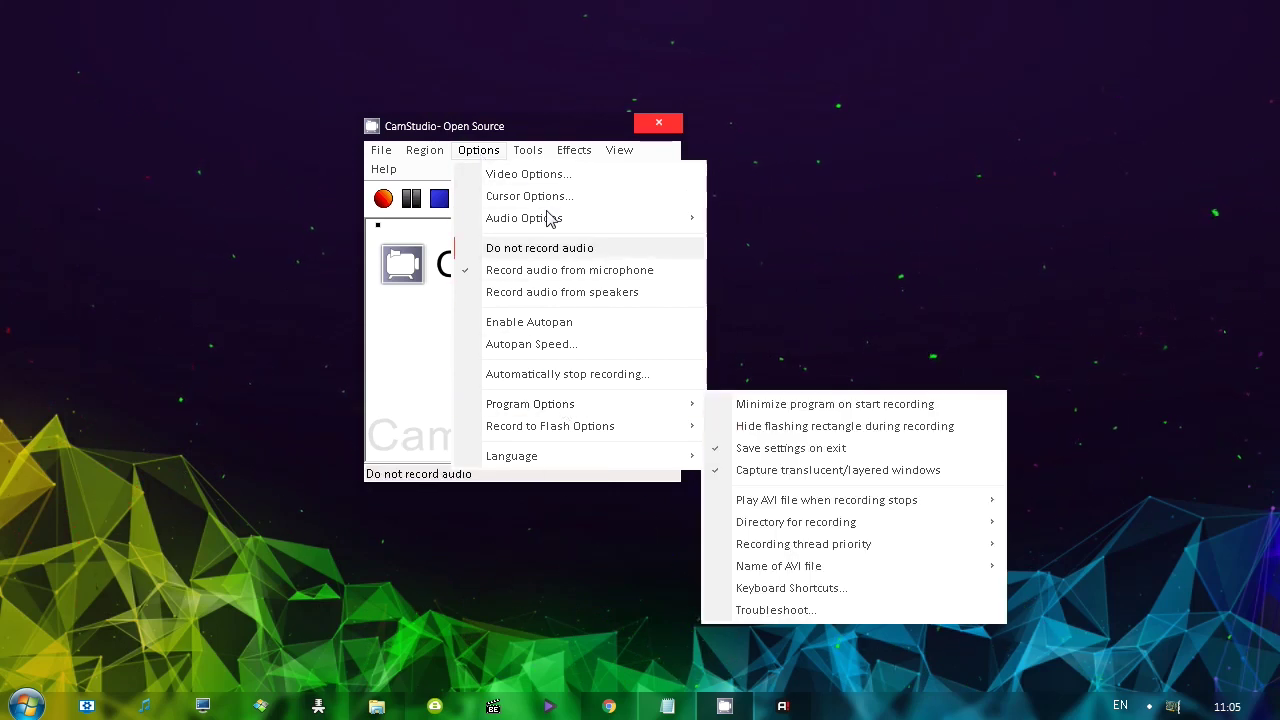
# Set the recorded cursor to the POINT2 hand image and select the 30-second auto-stop duration
pyautogui.click(491, 163)
pyautogui.click(484, 152)
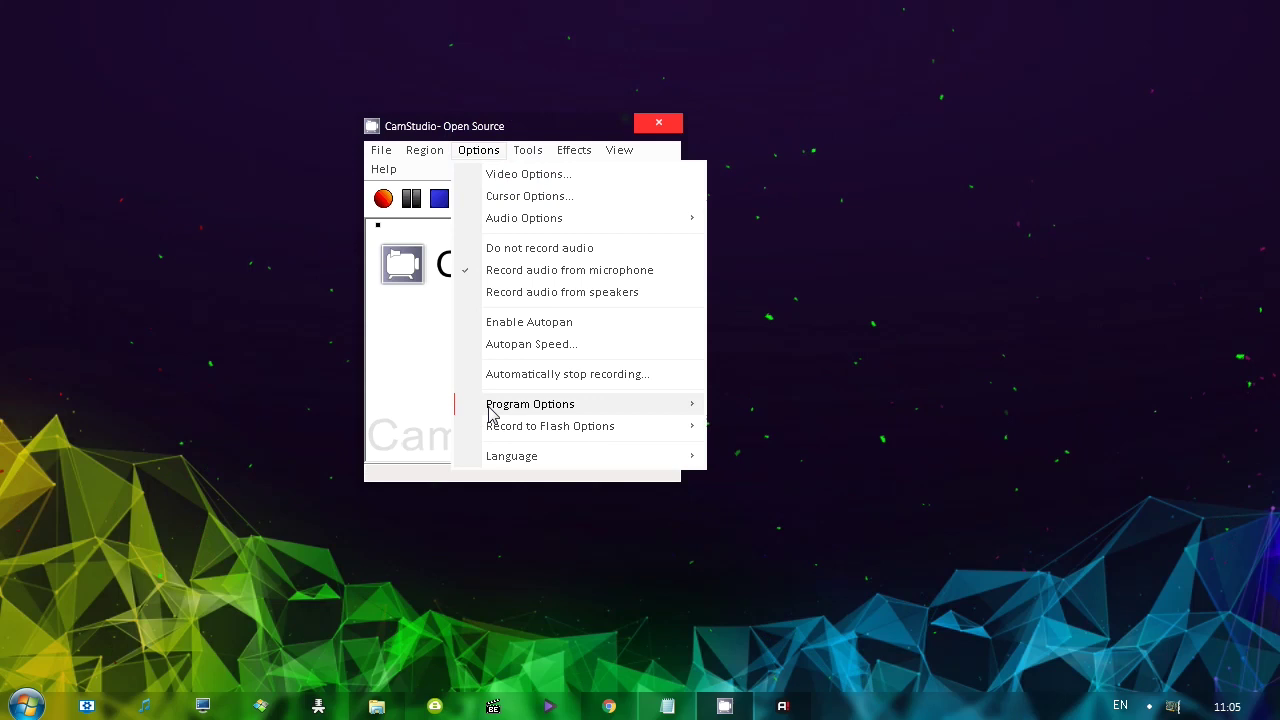
pyautogui.moveTo(491, 410)
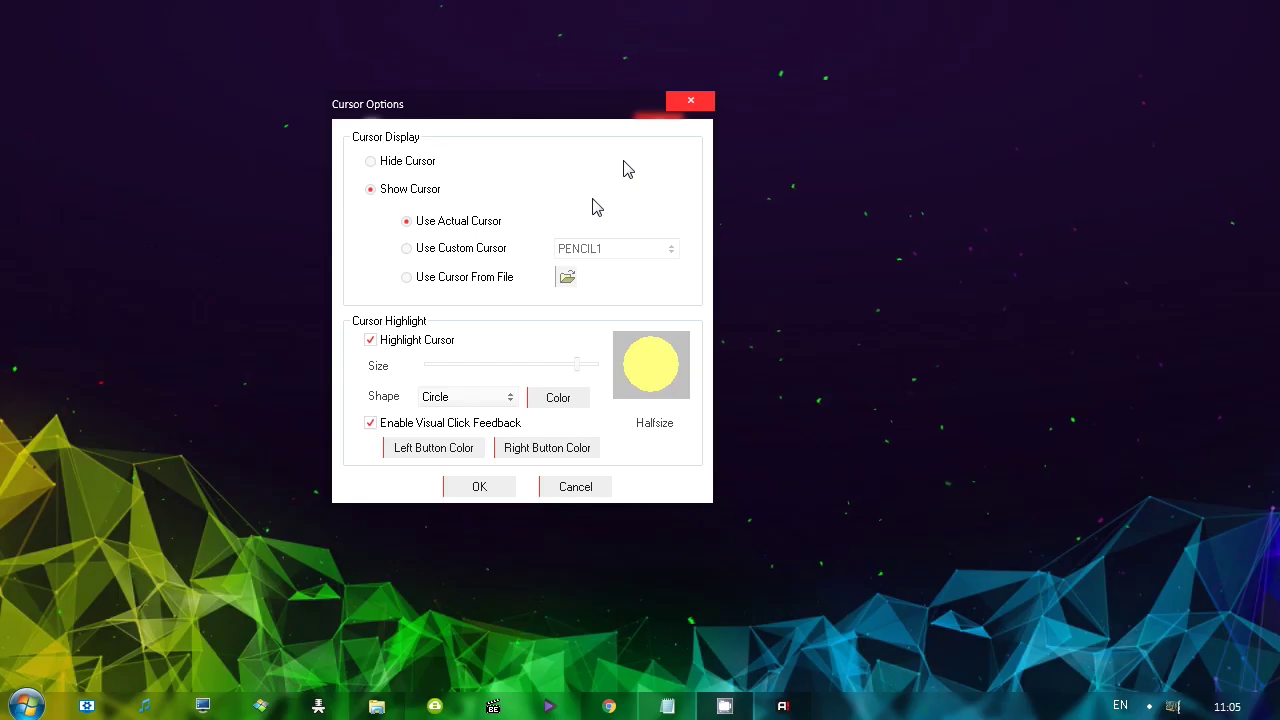
pyautogui.click(440, 249)
pyautogui.click(595, 247)
pyautogui.press('Down')
pyautogui.press('Down')
pyautogui.press('Down')
pyautogui.press('Down')
pyautogui.press('Down')
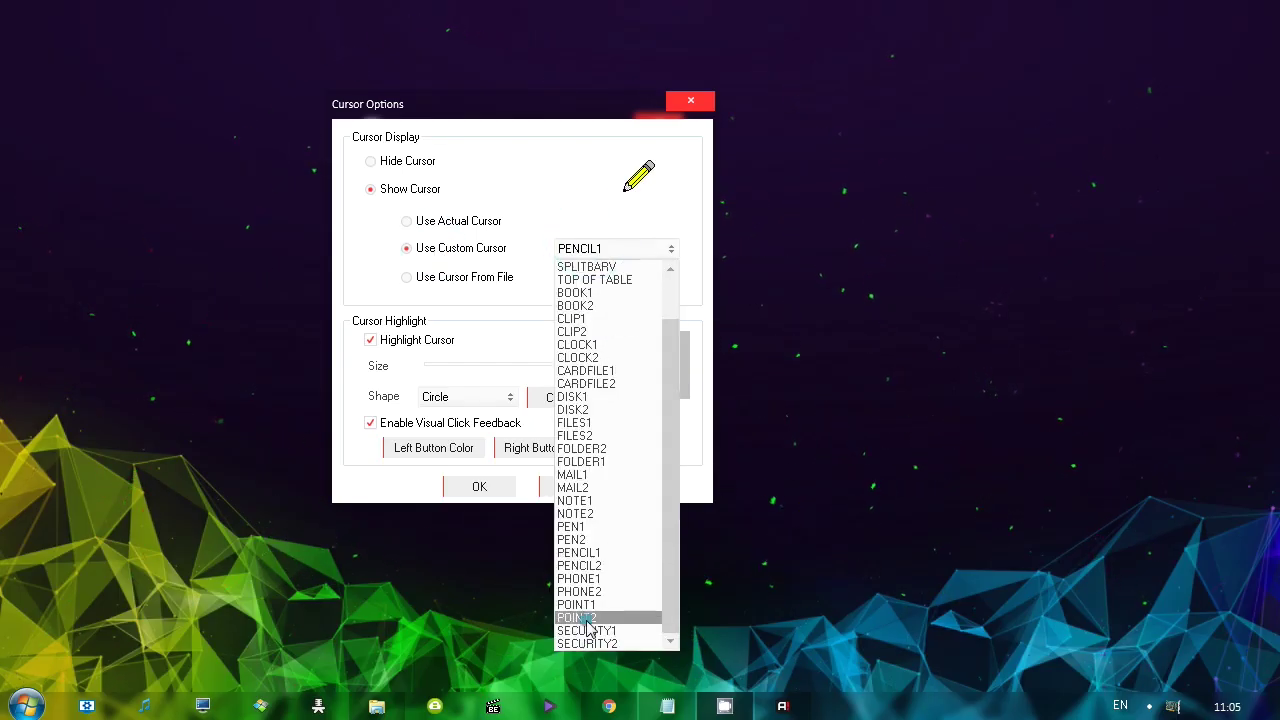
pyautogui.press('Return')
pyautogui.click(600, 251)
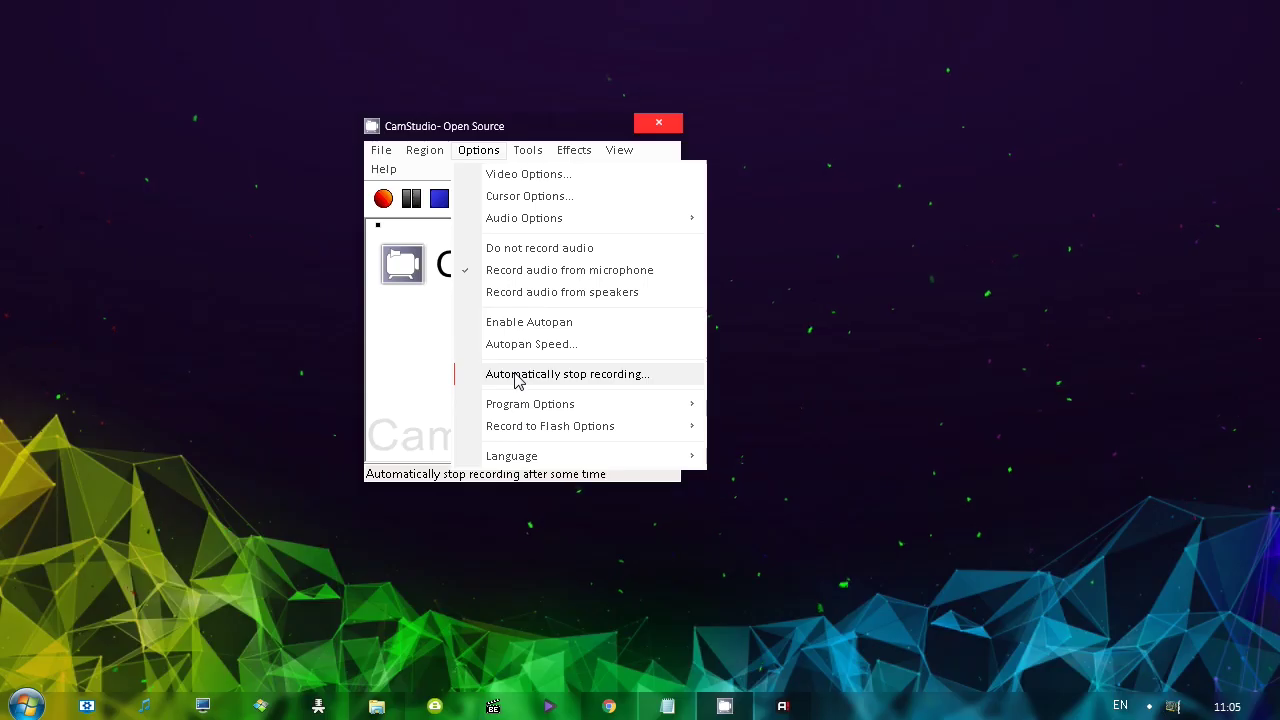
pyautogui.click(514, 373)
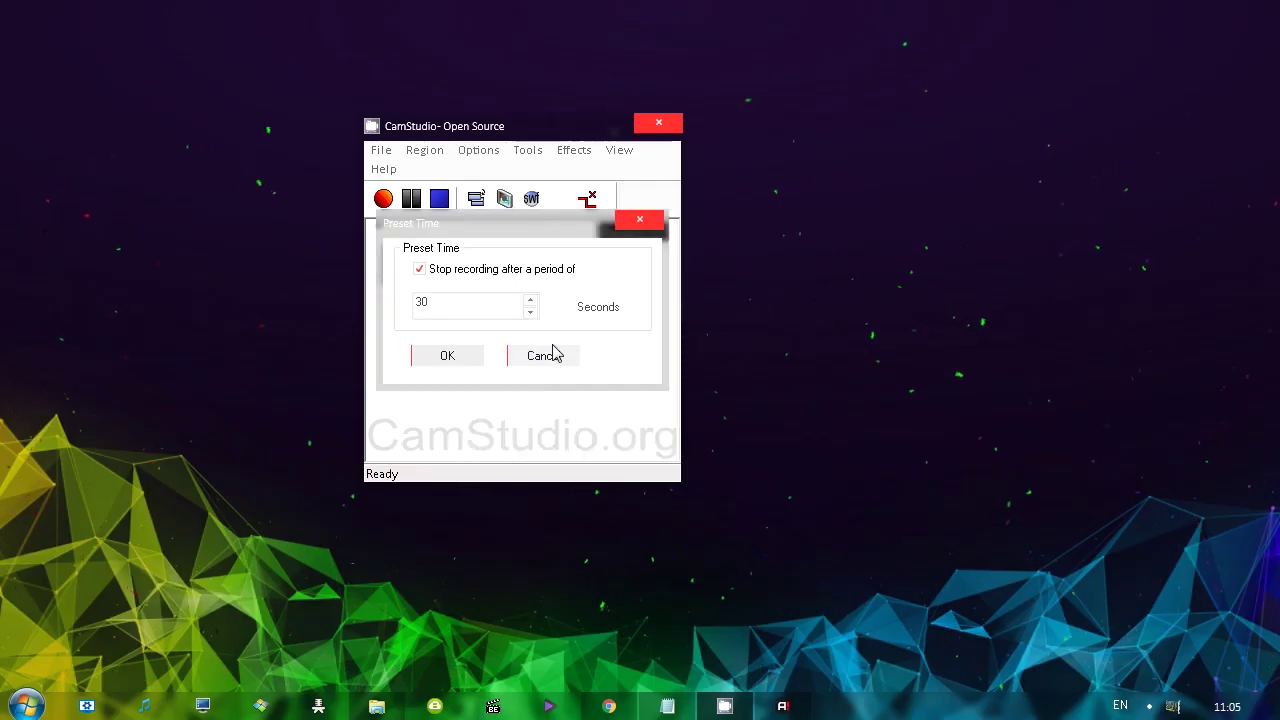
pyautogui.doubleClick(470, 301)
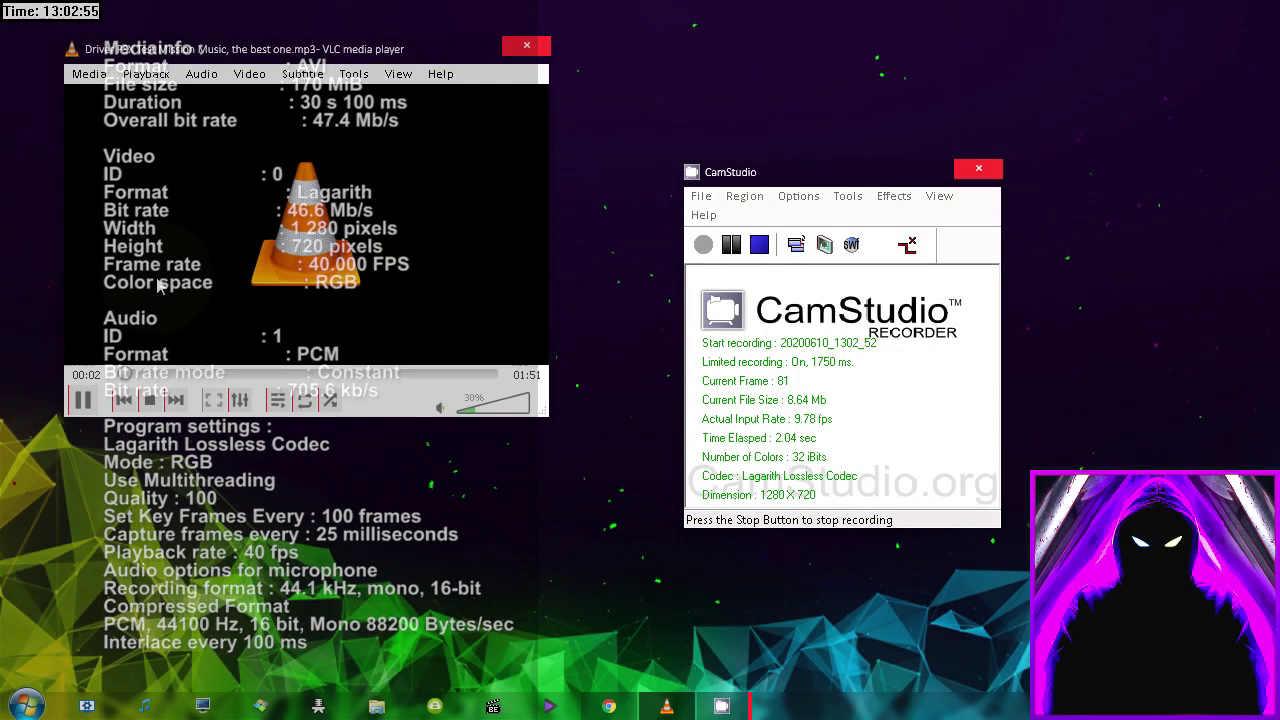
# Move the CamStudio window up and place it beside VLC during recording
pyautogui.scroll(1, 268, 247)
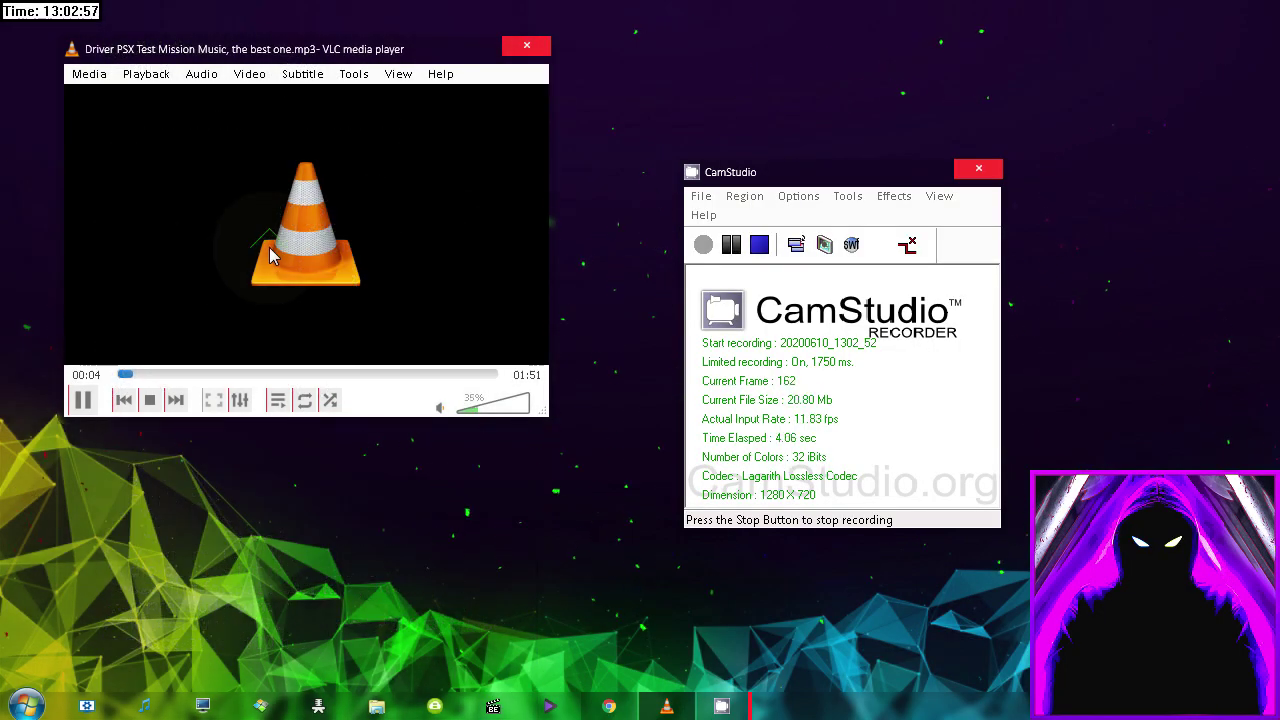
pyautogui.moveTo(792, 172); pyautogui.dragTo(905, 51)
pyautogui.moveTo(335, 50); pyautogui.dragTo(395, 52)
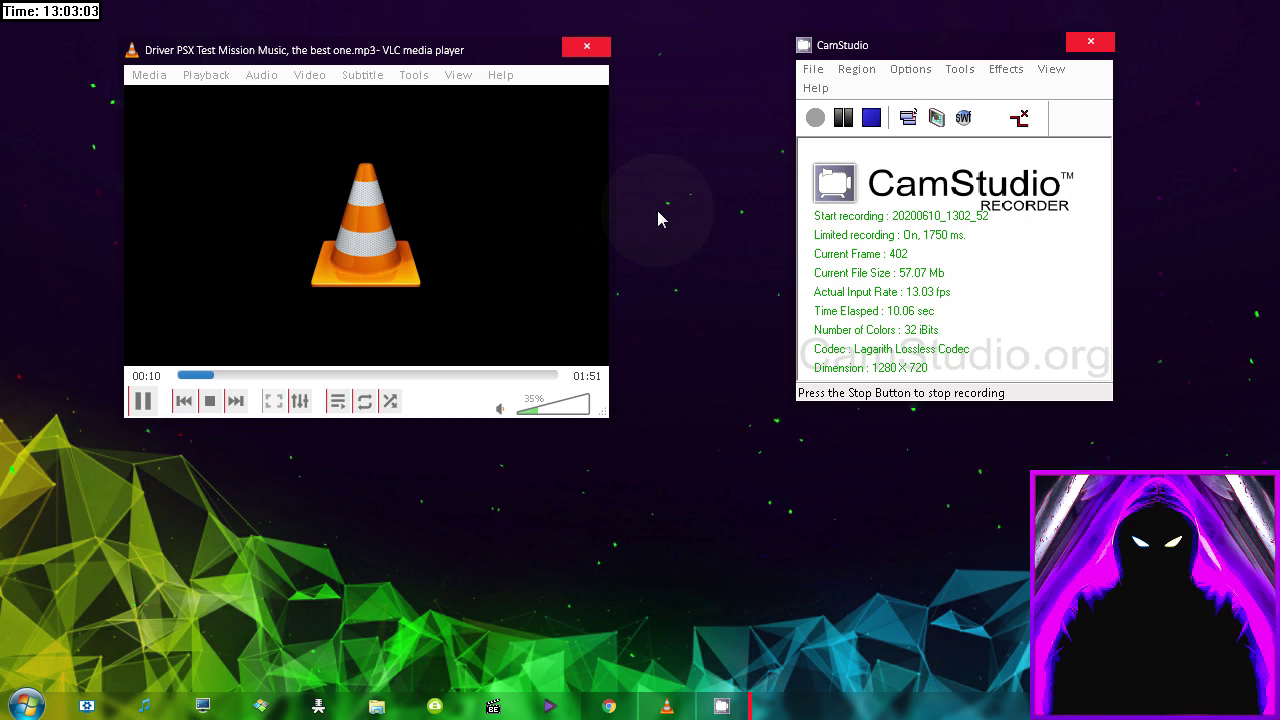
# Open and close the desktop menu at several spots, then nudge CamStudio right and VLC left
pyautogui.rightClick(652, 176)
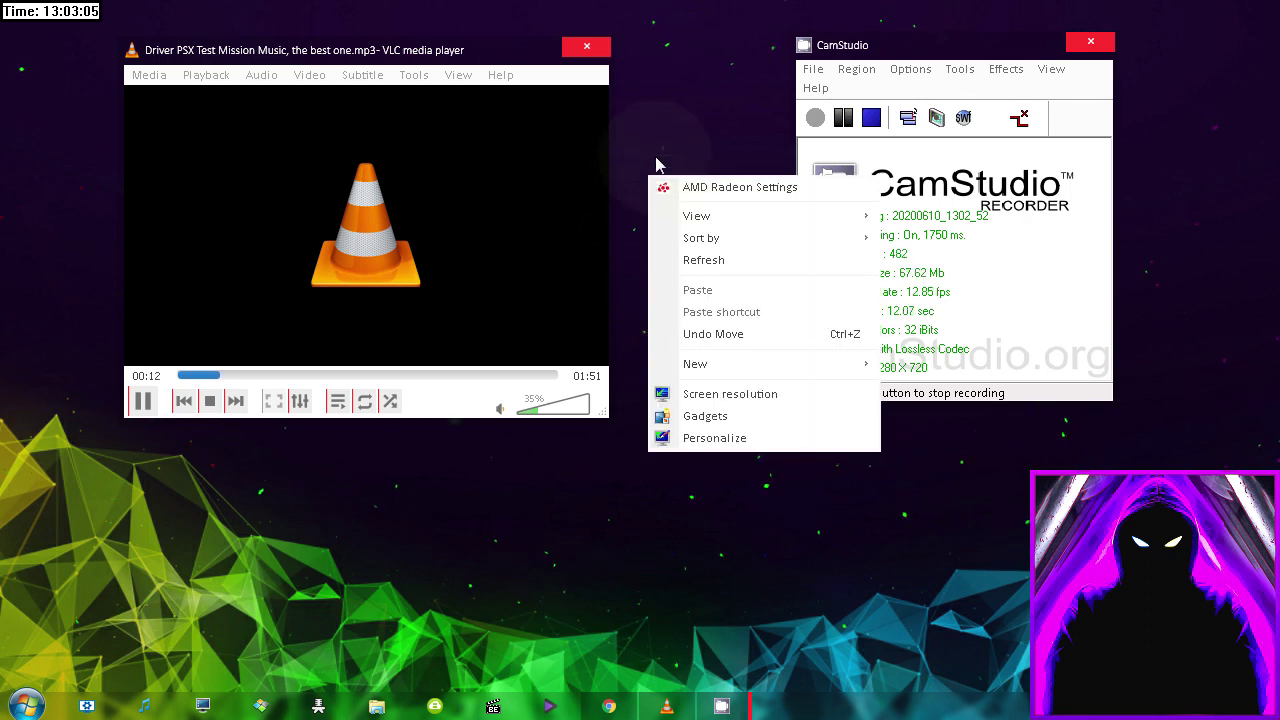
pyautogui.rightClick(651, 152)
pyautogui.rightClick(663, 130)
pyautogui.click(624, 198)
pyautogui.rightClick(652, 112)
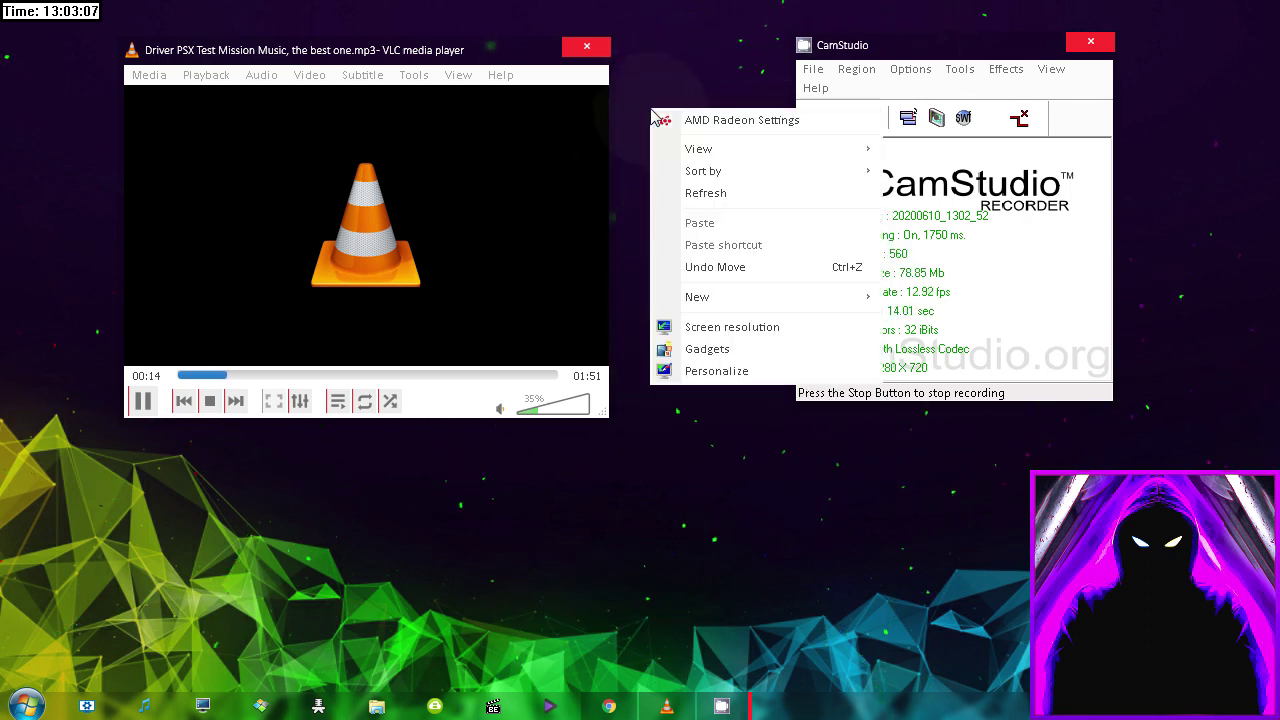
pyautogui.click(655, 70)
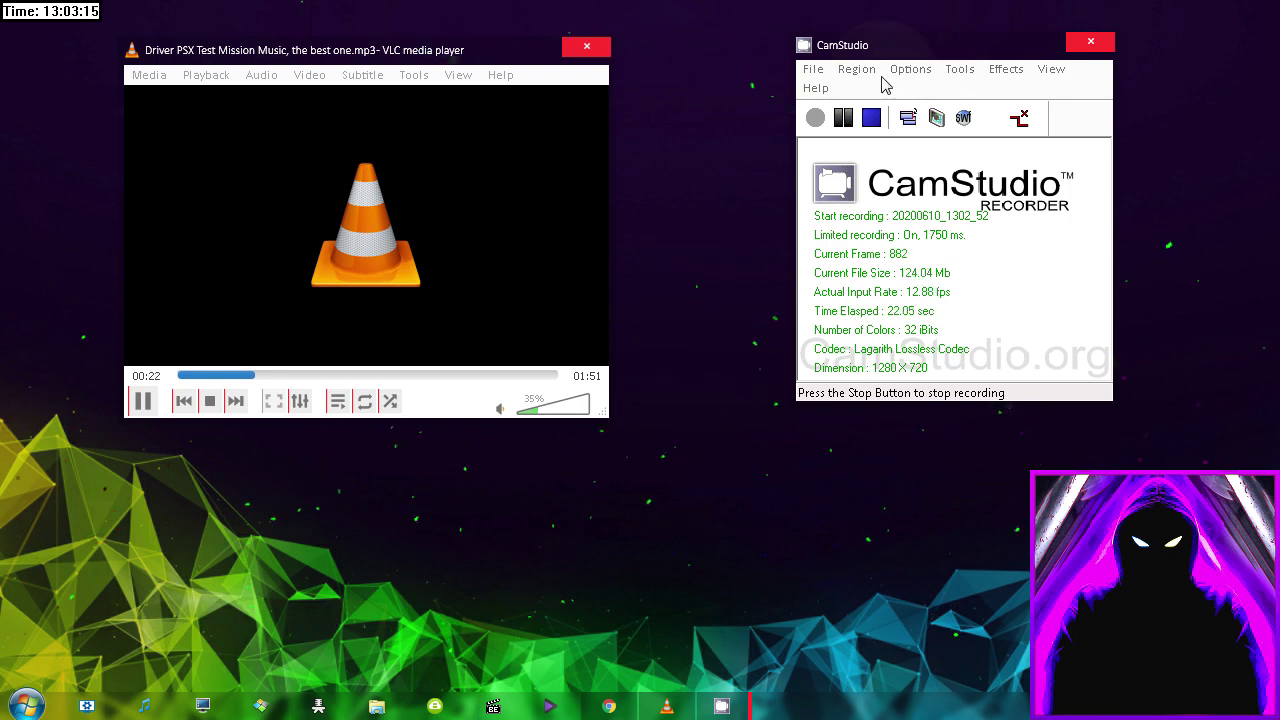
pyautogui.moveTo(892, 48); pyautogui.dragTo(936, 50)
pyautogui.moveTo(477, 50); pyautogui.dragTo(409, 50)
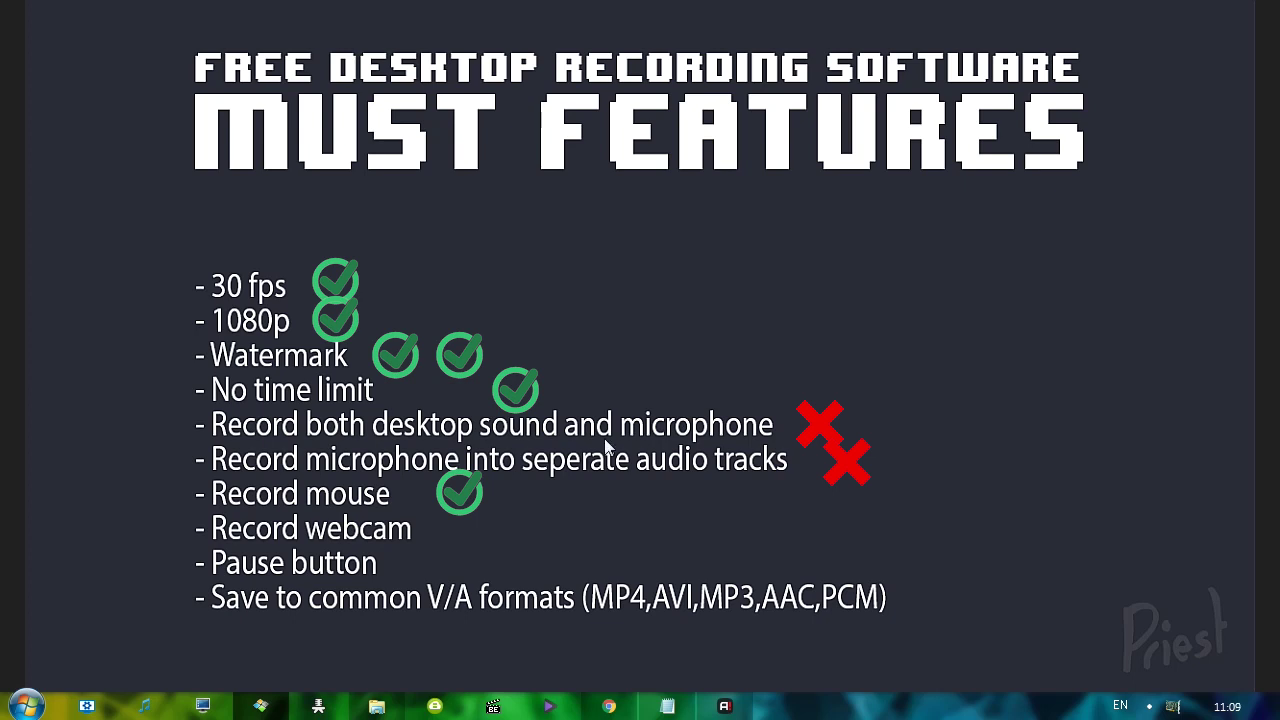
# Pick DroidCam Source Mini (240p) as the video annotation source, dismiss the no-webcam warning, close CamStudio
pyautogui.click(26, 705)
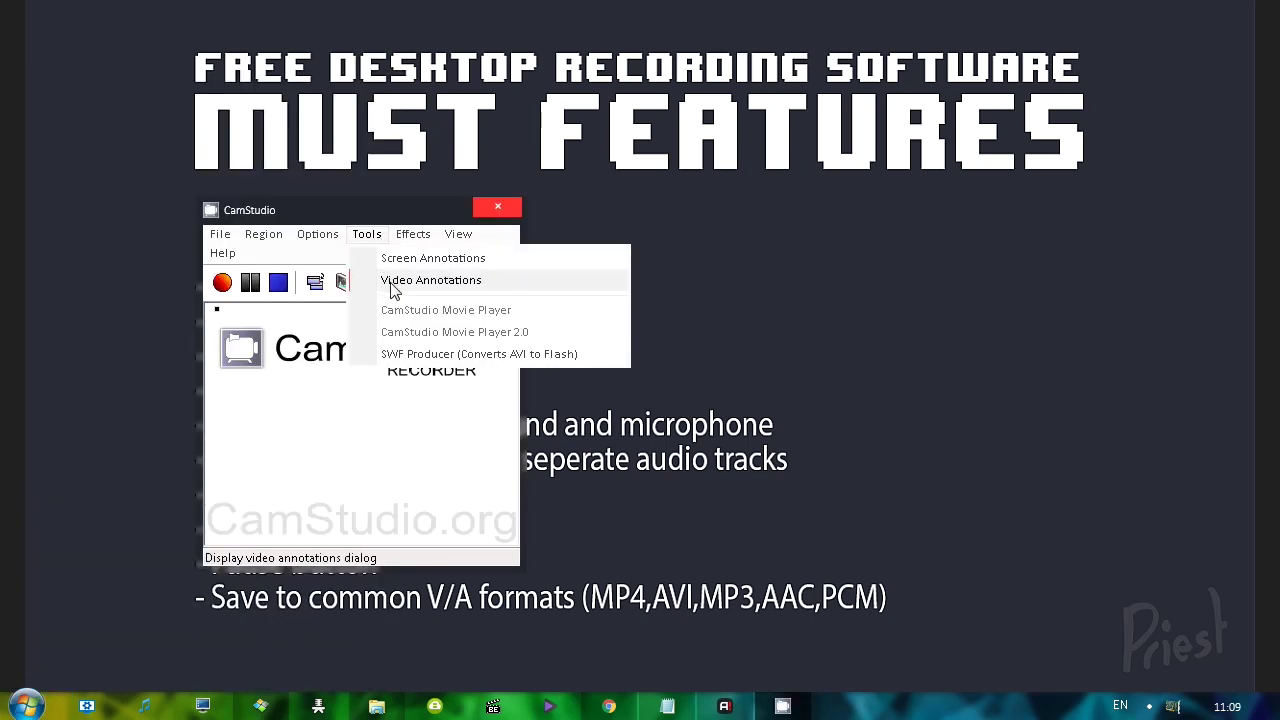
pyautogui.click(386, 280)
pyautogui.click(88, 170)
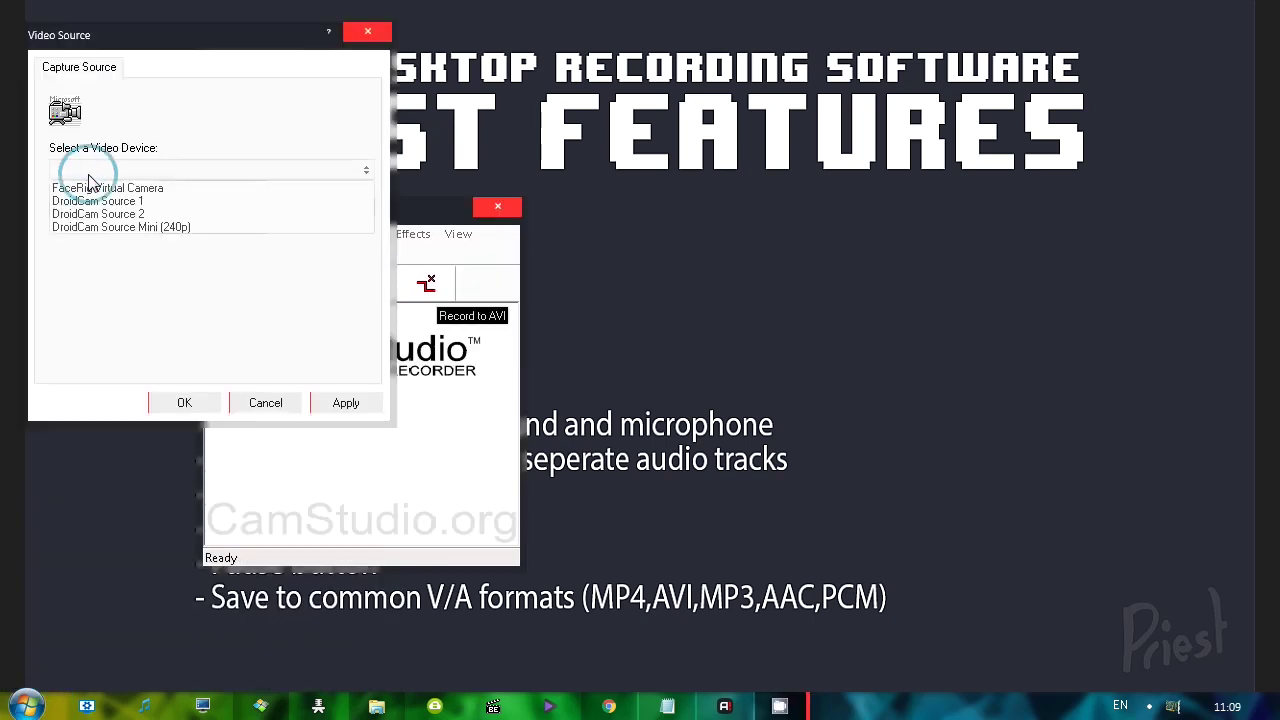
pyautogui.click(114, 221)
pyautogui.click(184, 403)
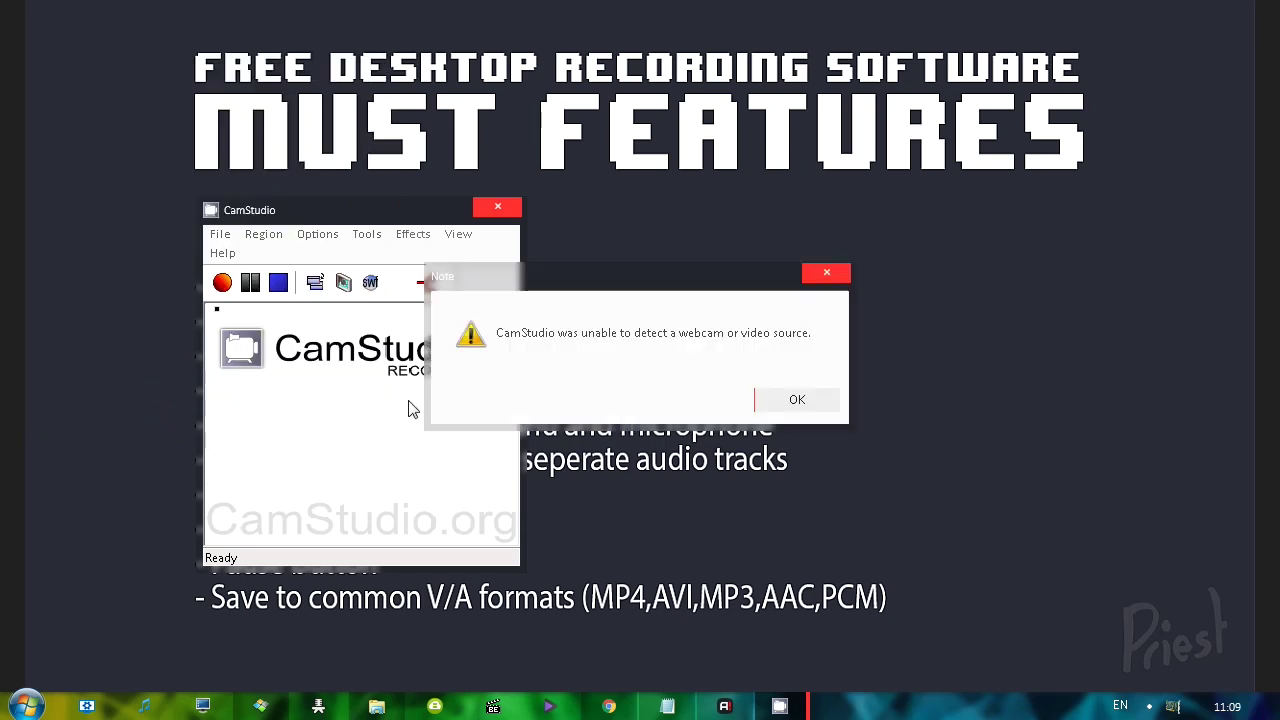
pyautogui.click(778, 398)
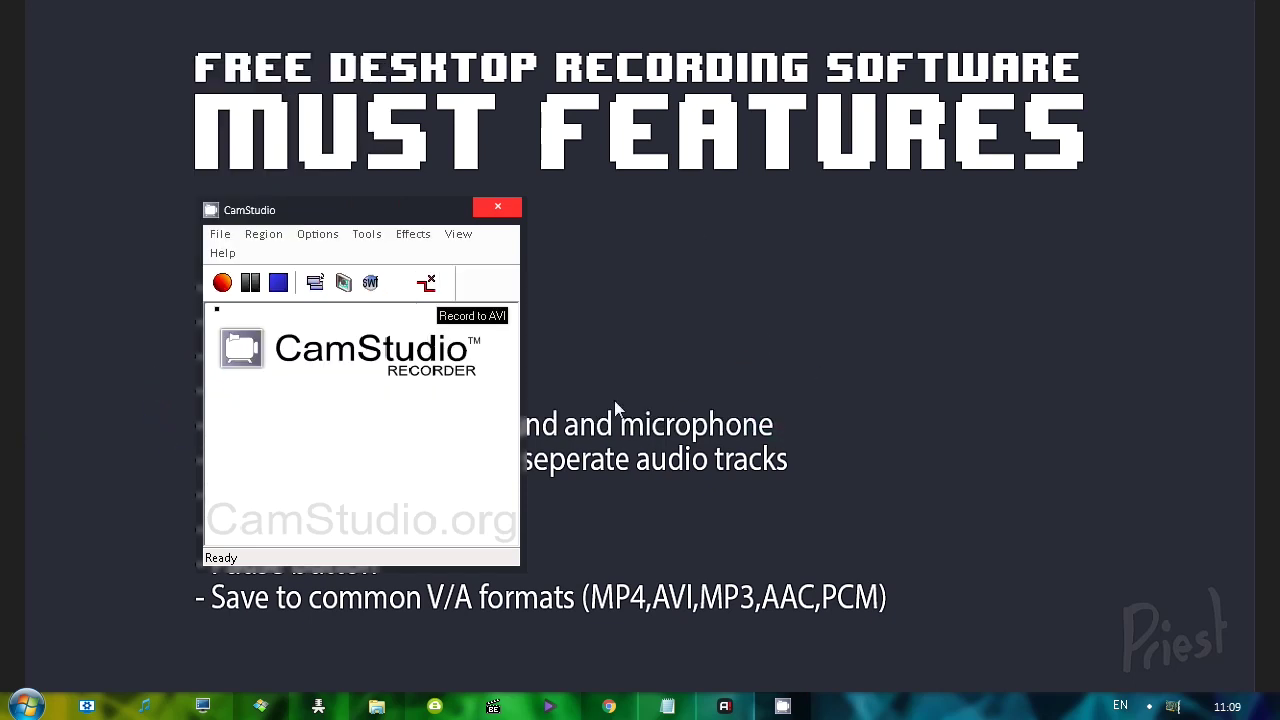
pyautogui.click(497, 207)
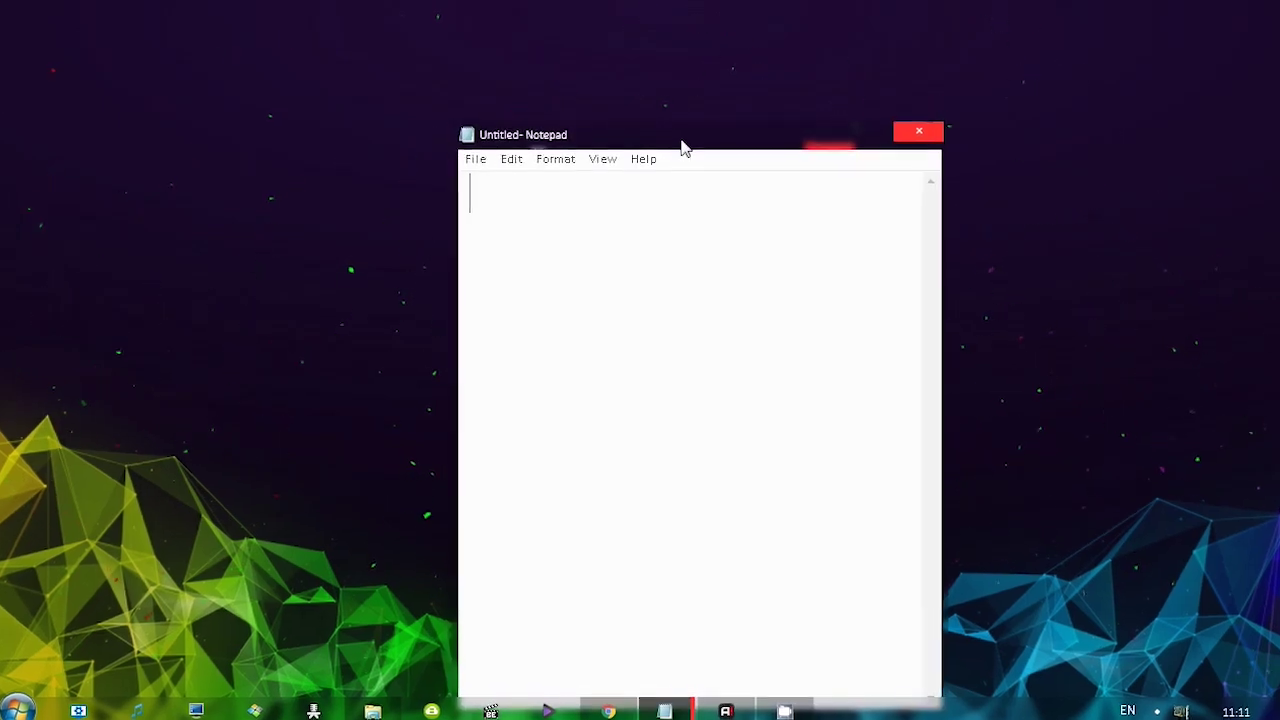
# Type the test sentence 'hey everyone today i am going to show you how to..' in Notepad
pyautogui.write('hey everyone')
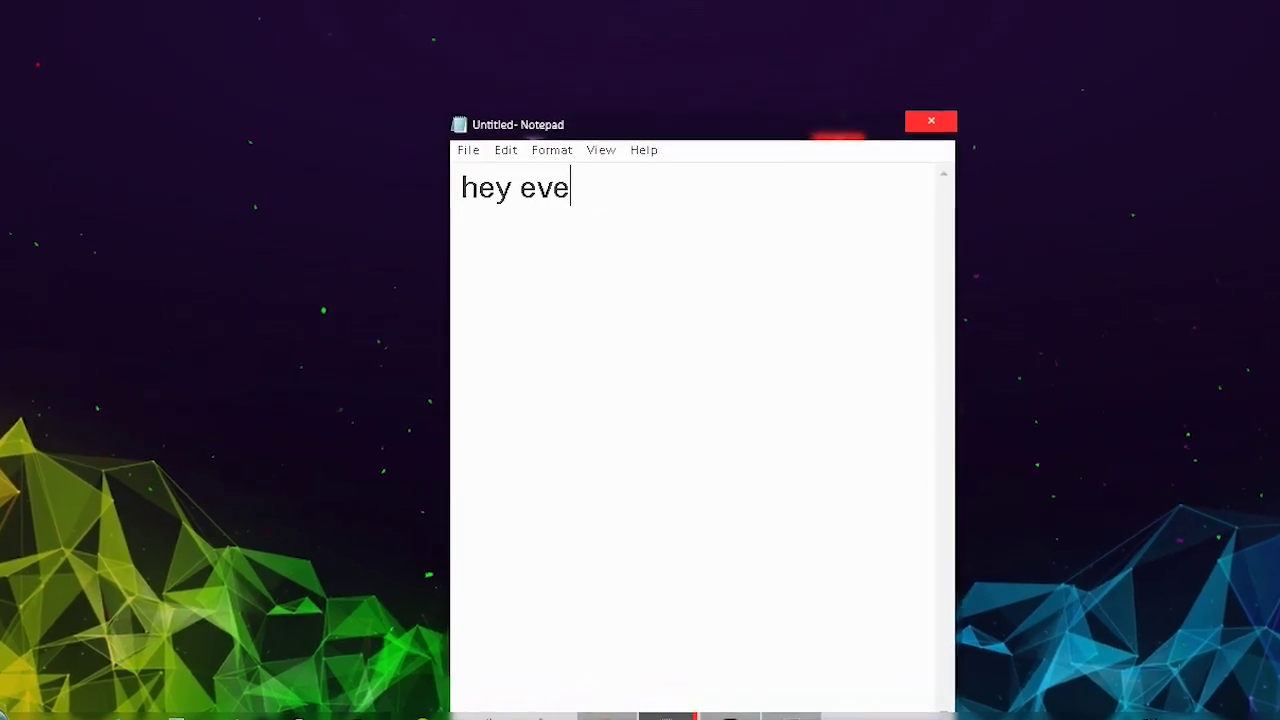
pyautogui.write(' today i am going to show')
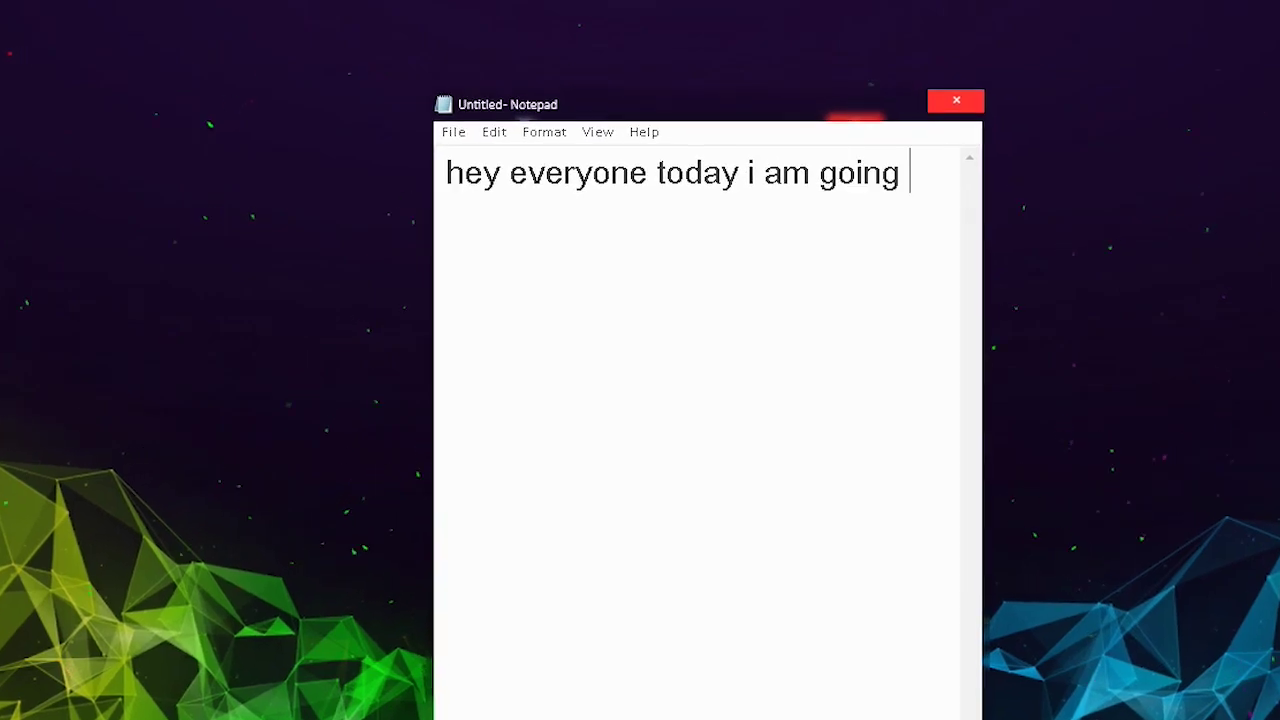
pyautogui.write(' you how to')
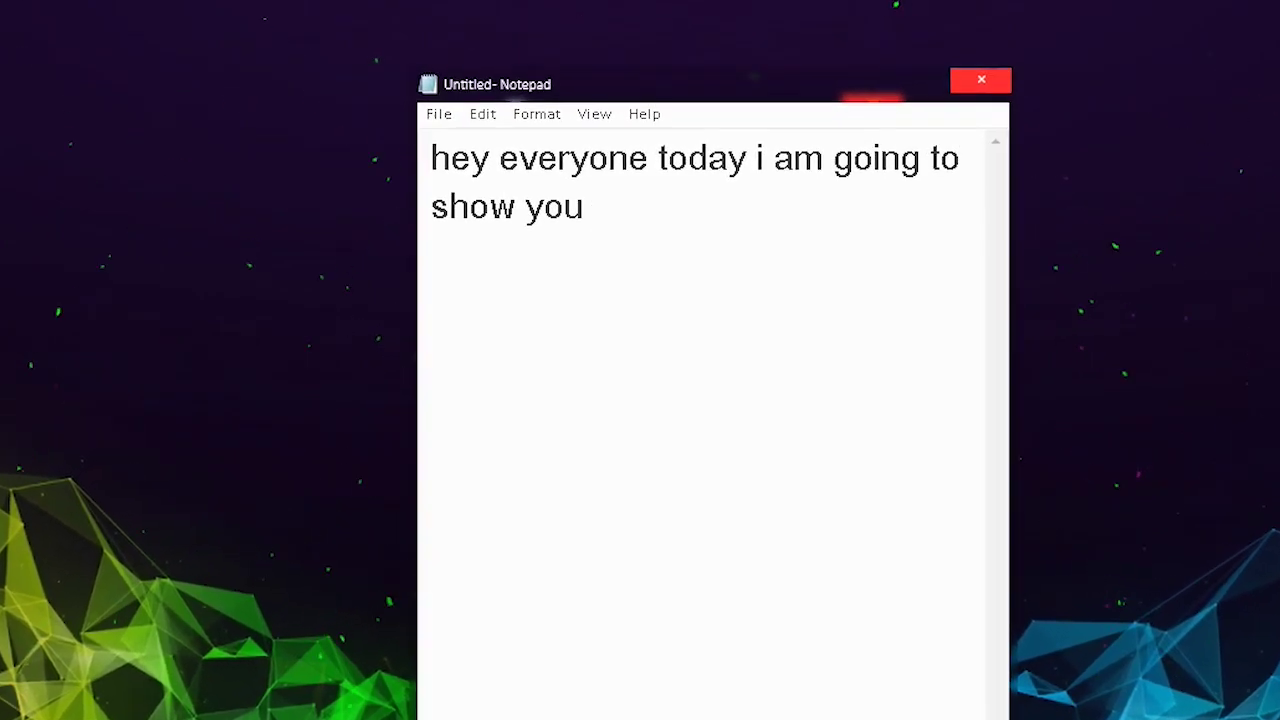
pyautogui.write('..')
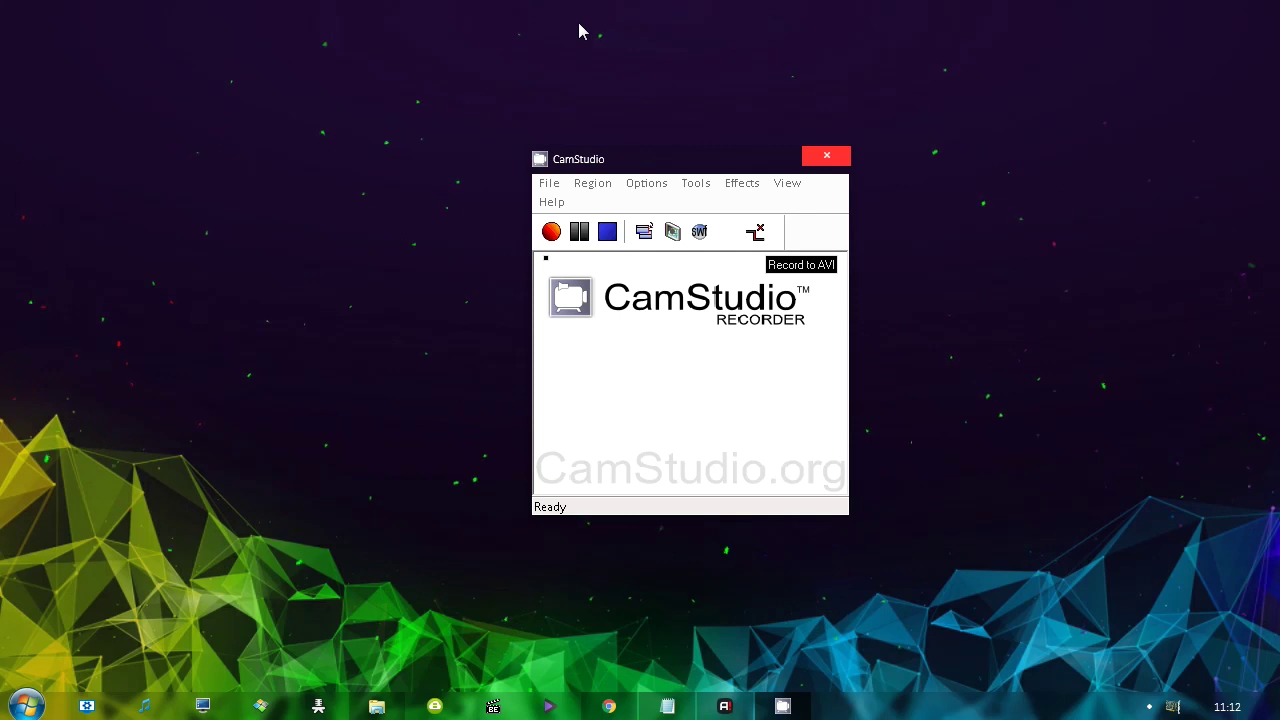
pyautogui.moveTo(540, 158); pyautogui.dragTo(501, 137)
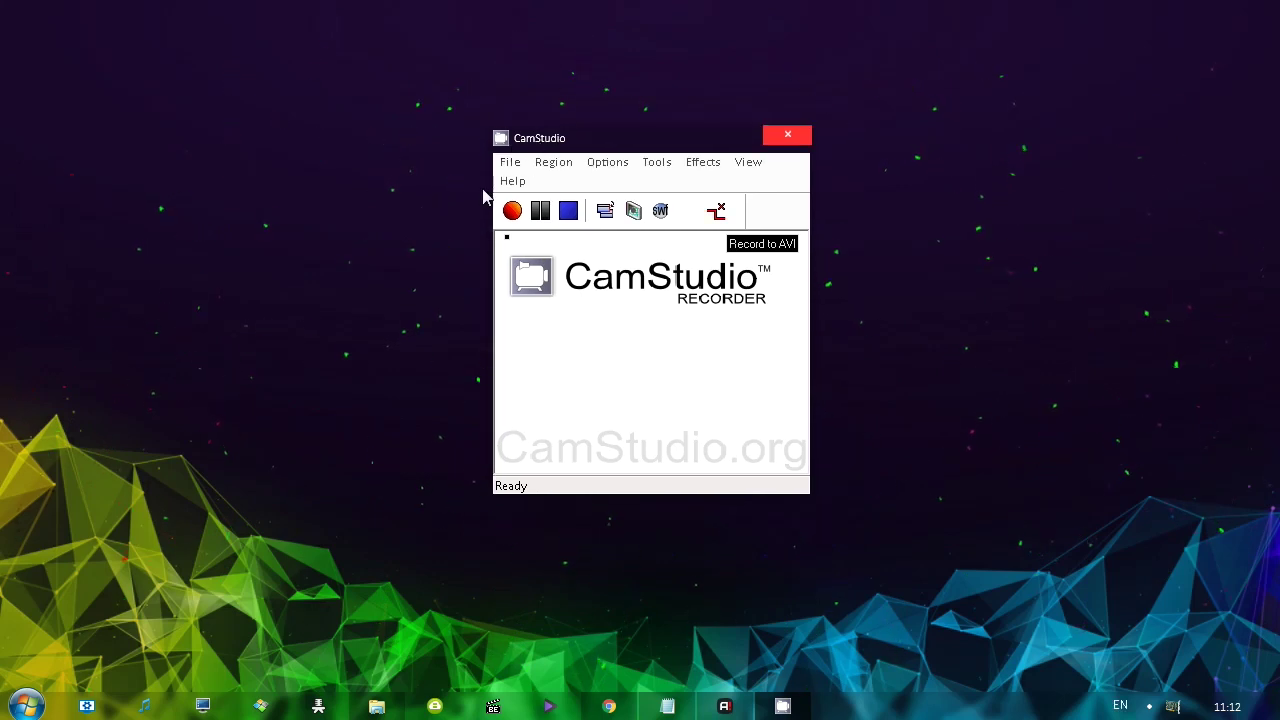
pyautogui.click(605, 163)
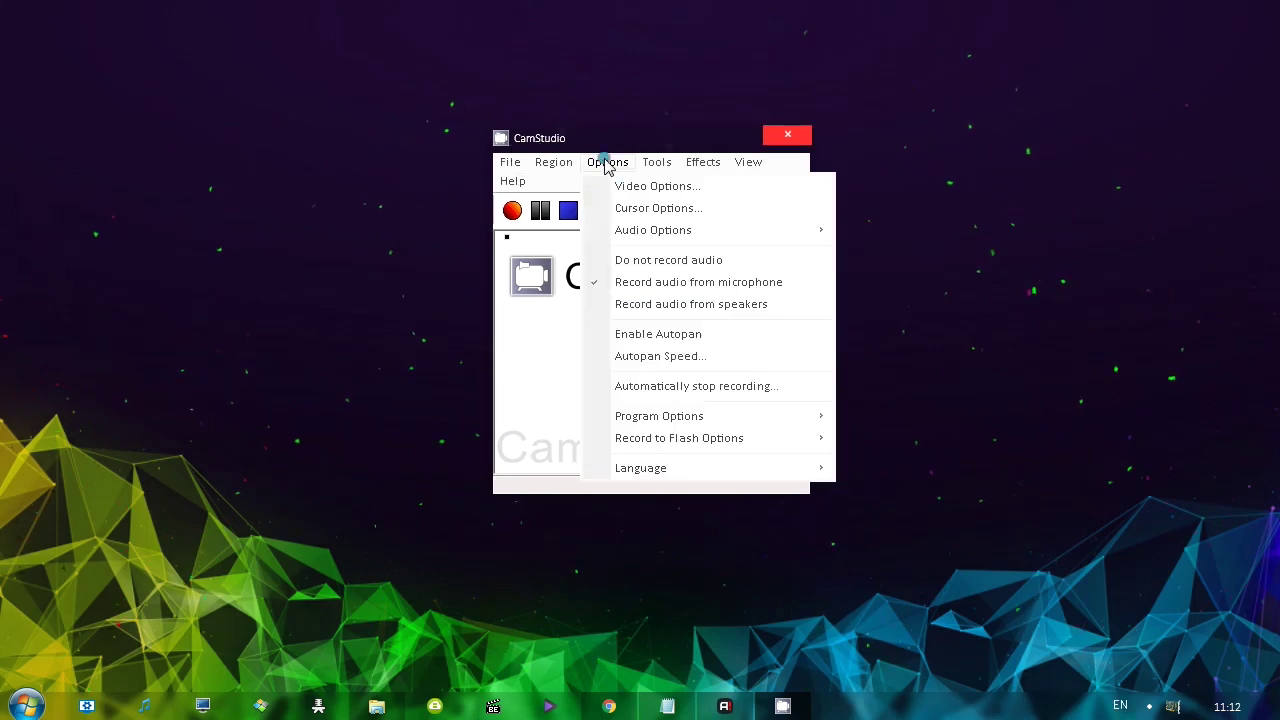
pyautogui.click(660, 143)
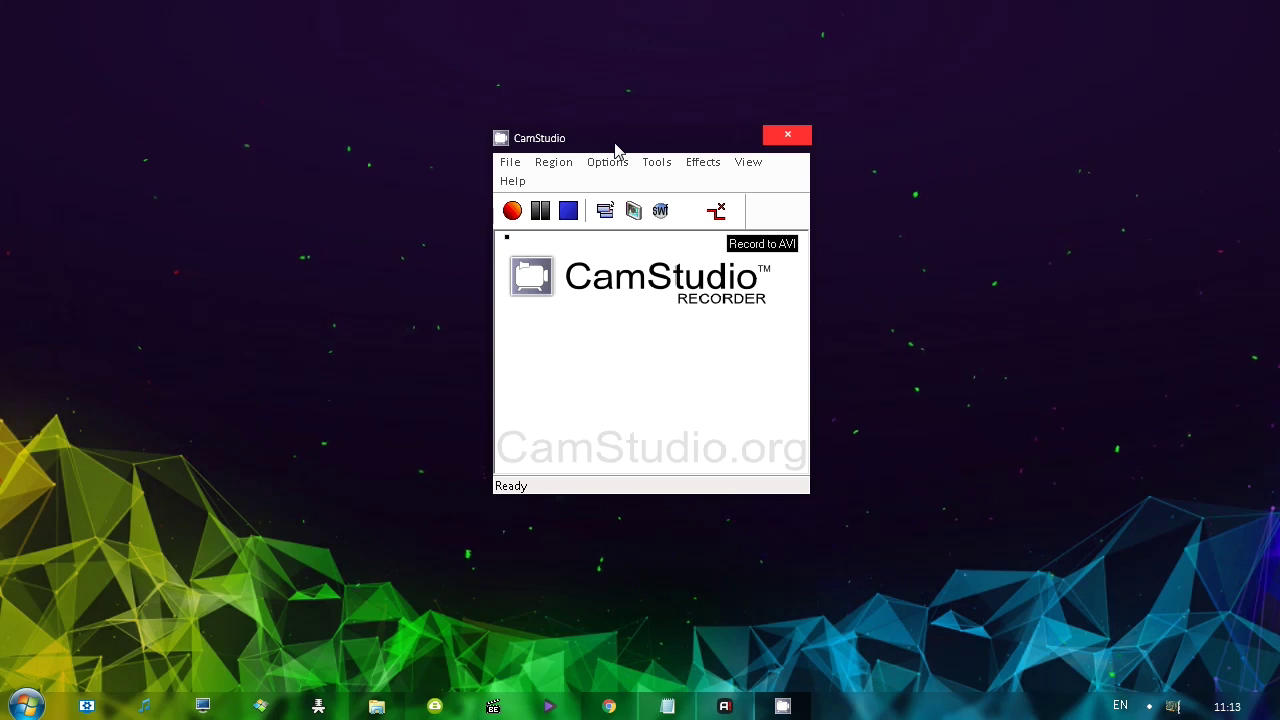
pyautogui.moveTo(615, 145); pyautogui.dragTo(593, 138)
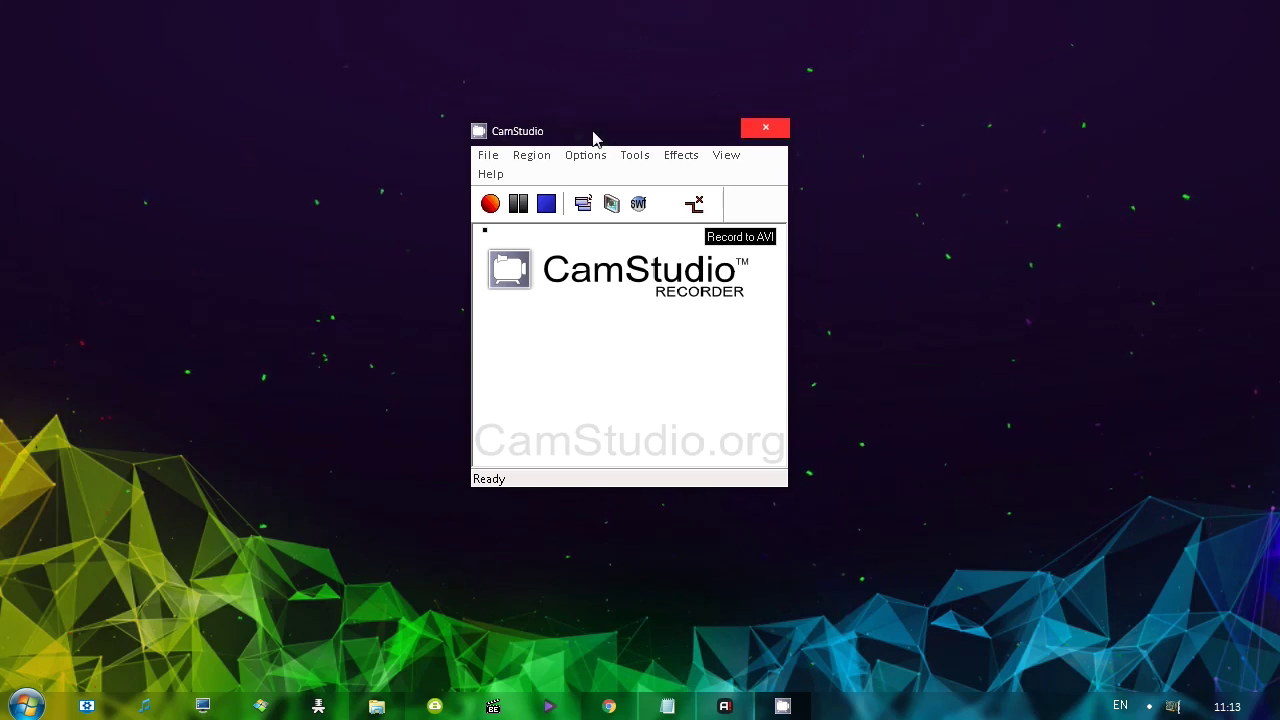
pyautogui.click(527, 156)
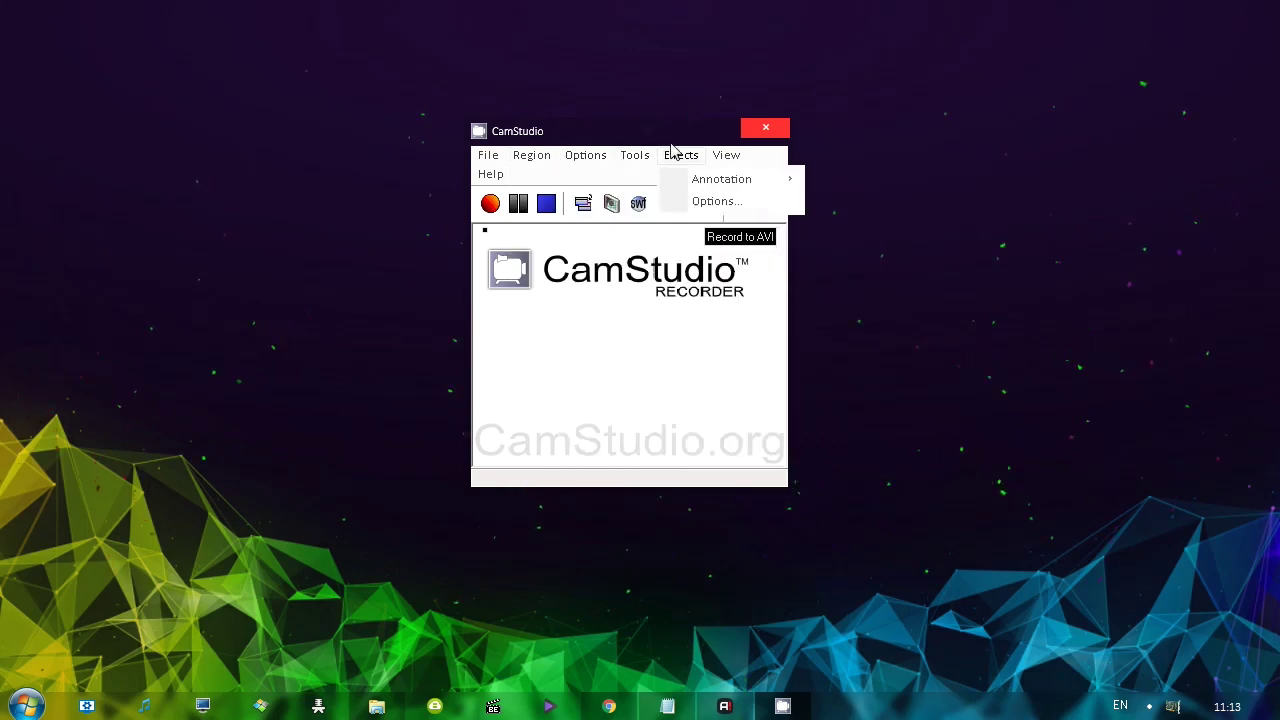
pyautogui.click(677, 152)
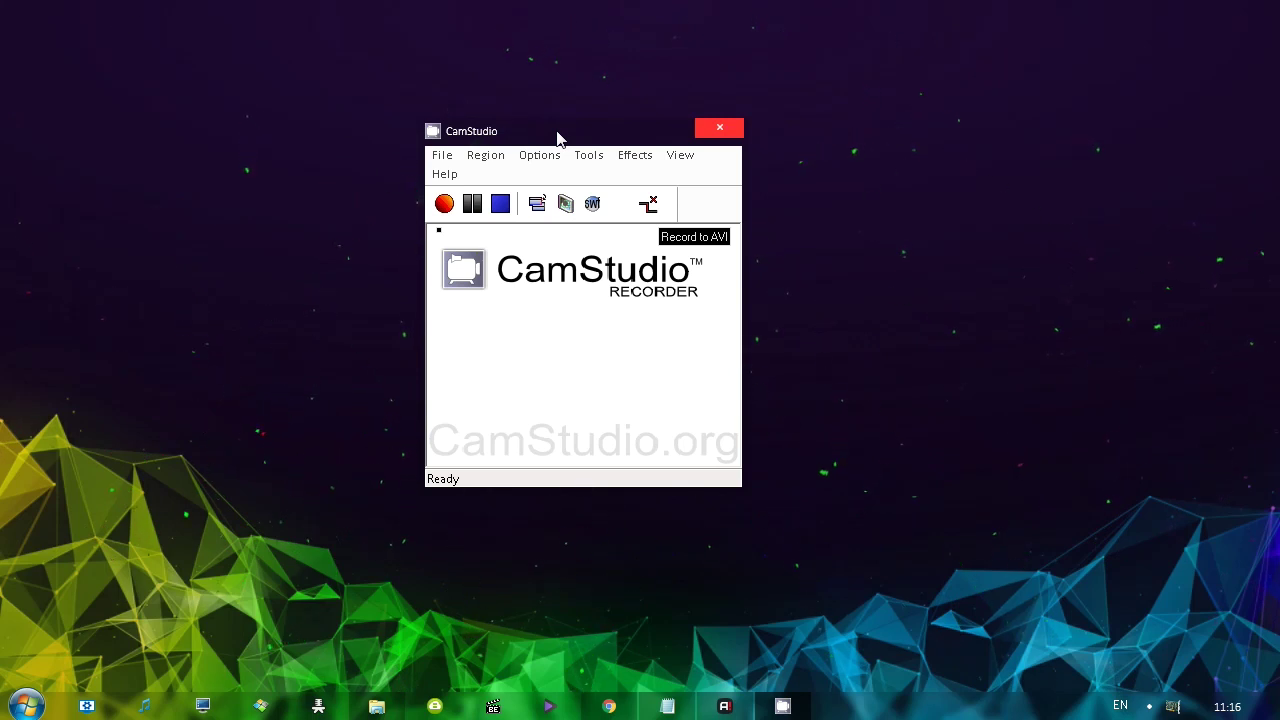
# Close the CamStudio window to leave just the empty desktop
pyautogui.click(707, 130)
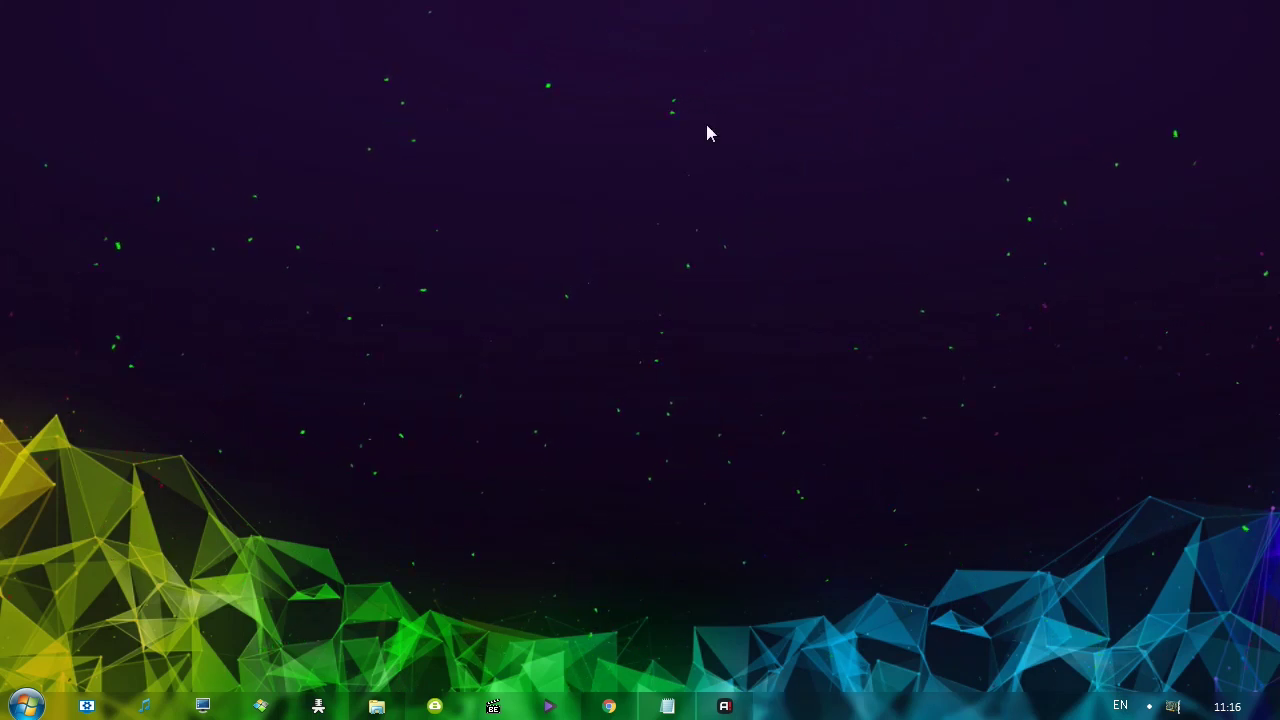